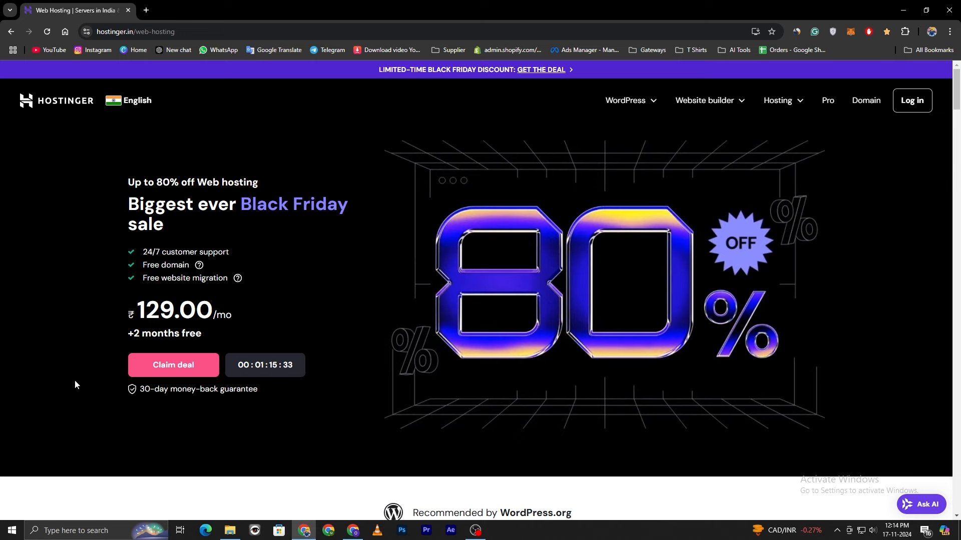
Review the prices and included features of the Single, Premium, Business and Cloud Startup web hosting plans.
scroll(75, 384, "down", 8)
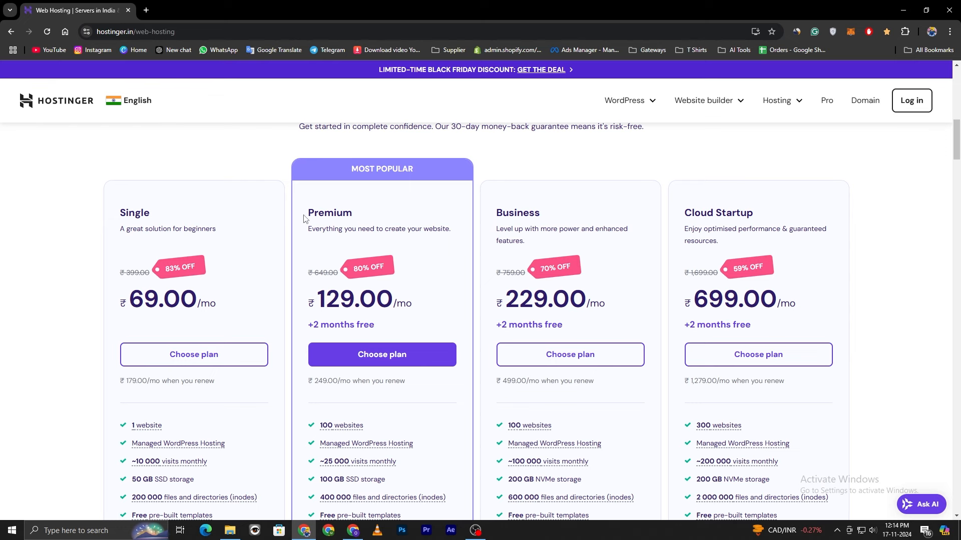
scroll(299, 220, "down", 4)
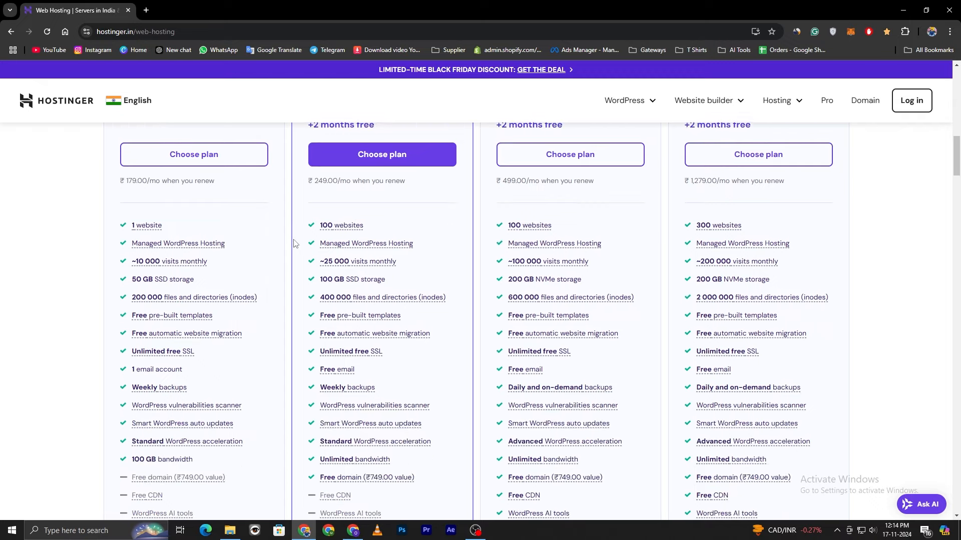
scroll(300, 262, "up", 1)
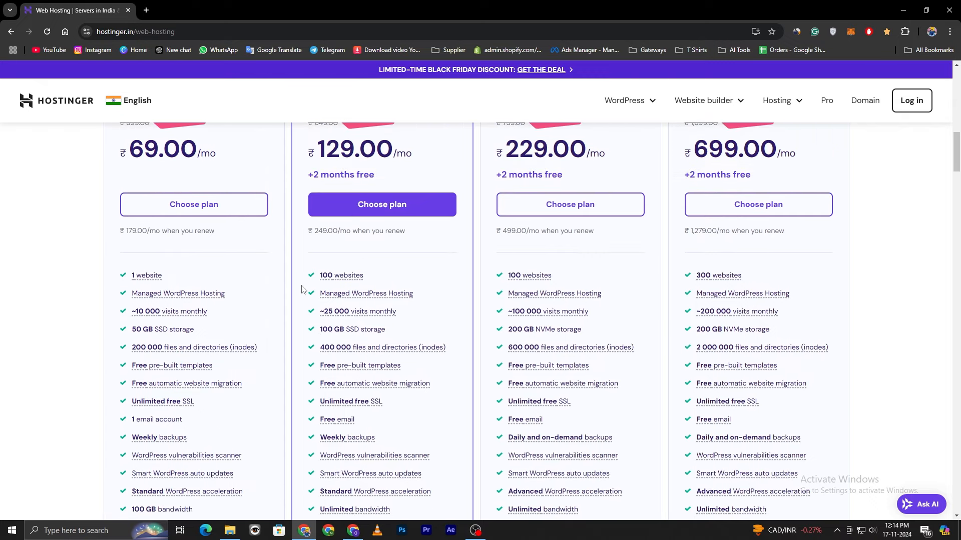
scroll(302, 290, "up", 2)
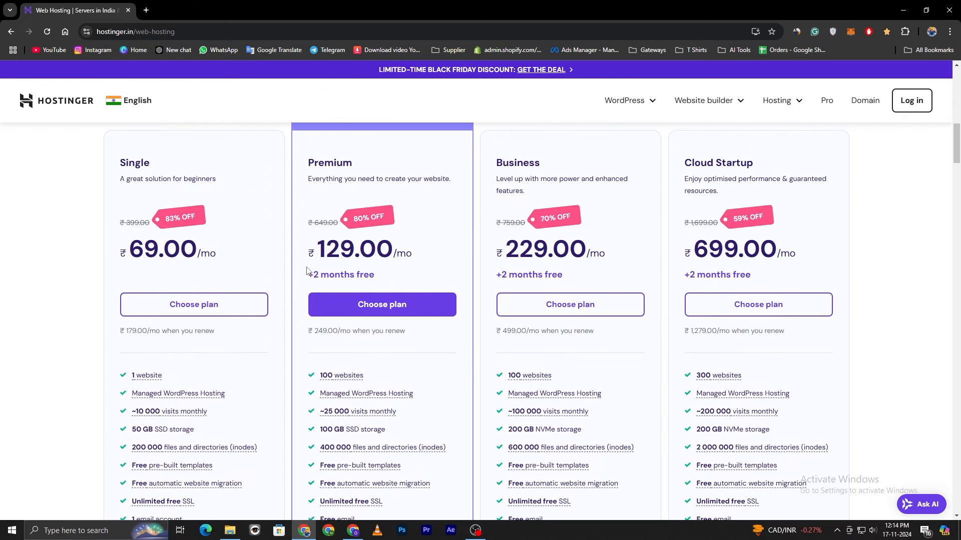
scroll(303, 402, "down", 1)
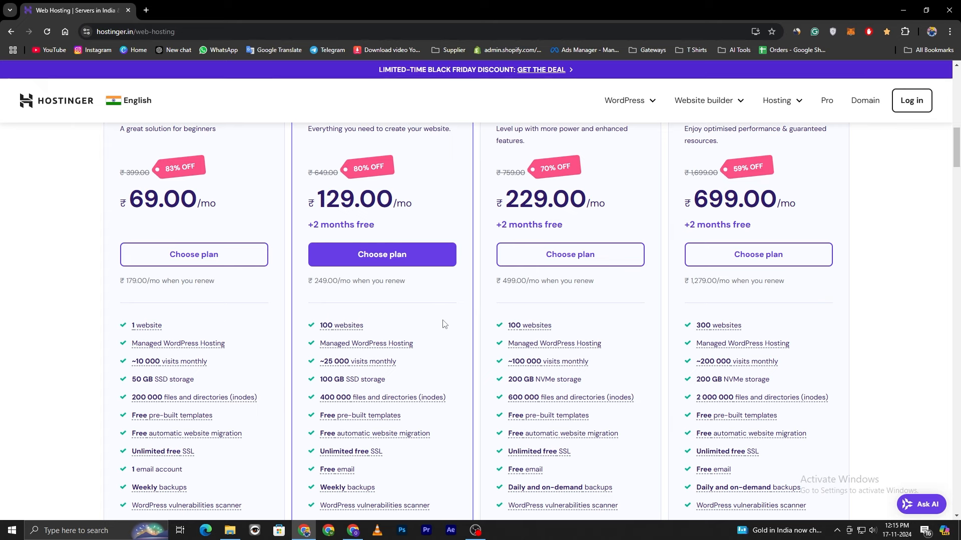
scroll(443, 327, "down", 2)
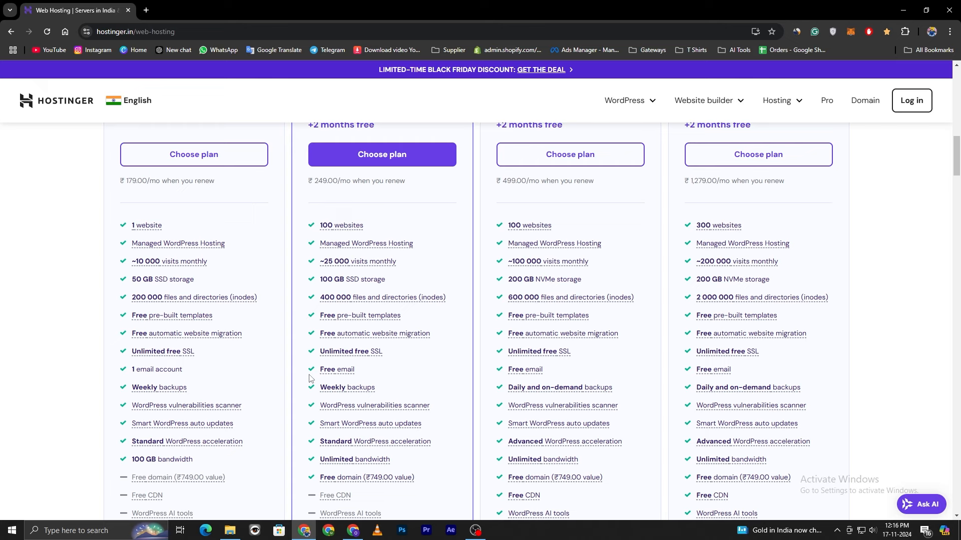
Open the creator's personal website in a separate tab, examine its connection information and full address, and close it.
left_click(146, 10)
type("dheerajmehraa.com")
key("Return")
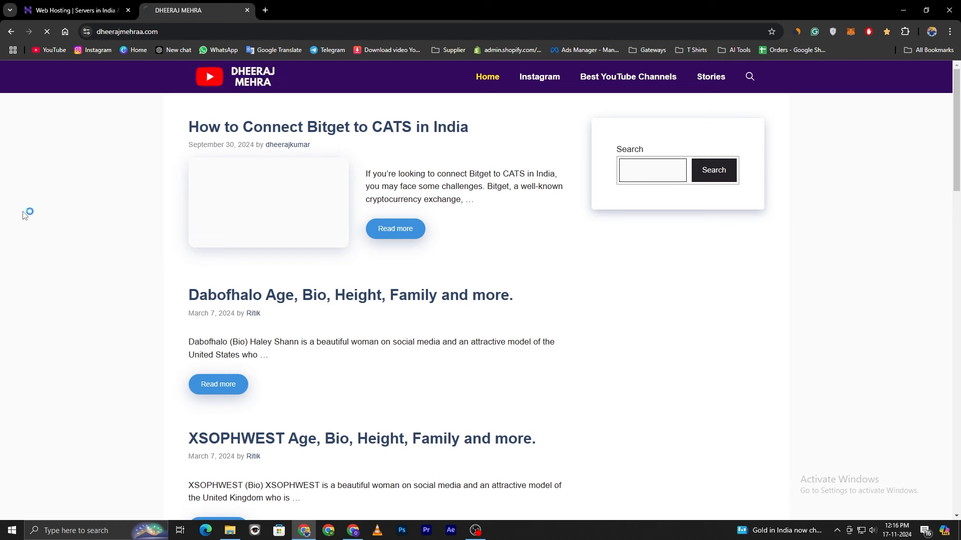
left_click(86, 31)
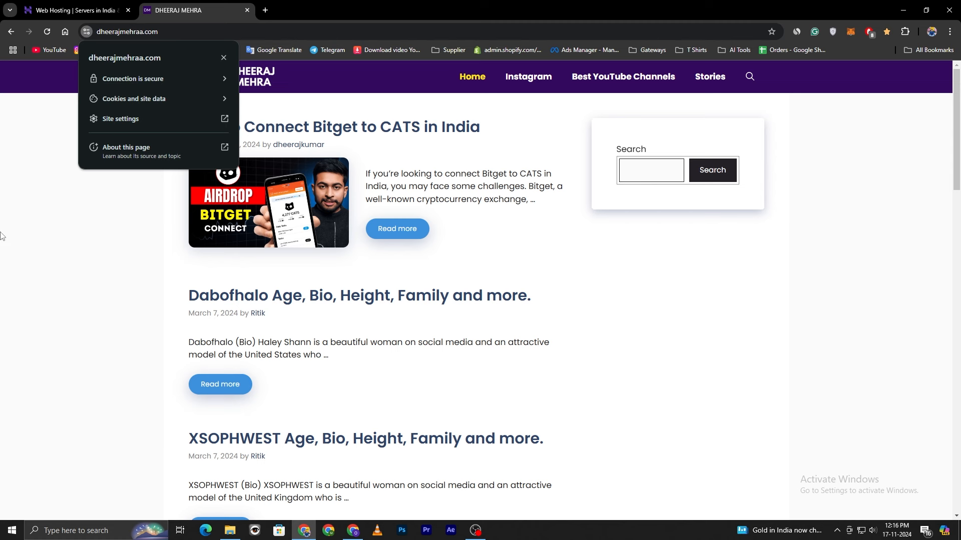
left_click(187, 34)
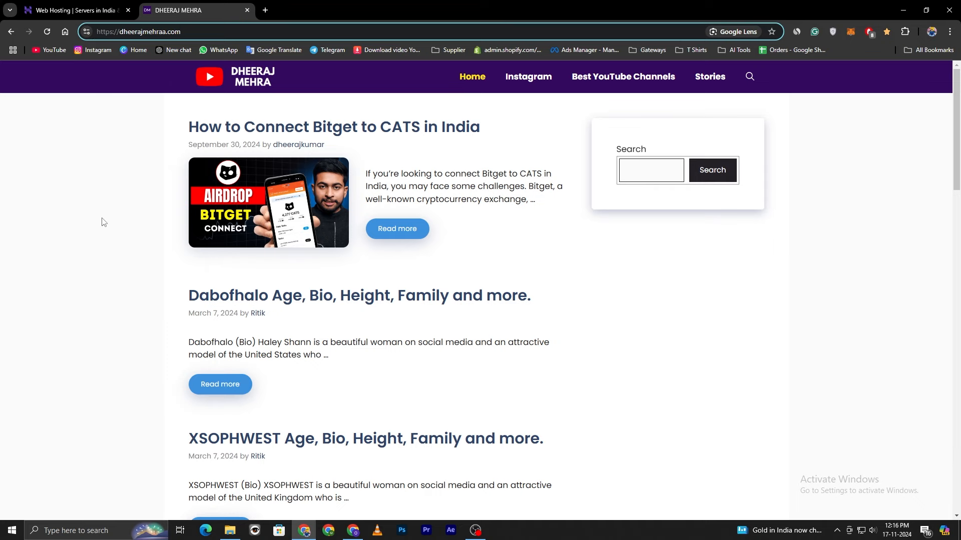
key("ctrl+w")
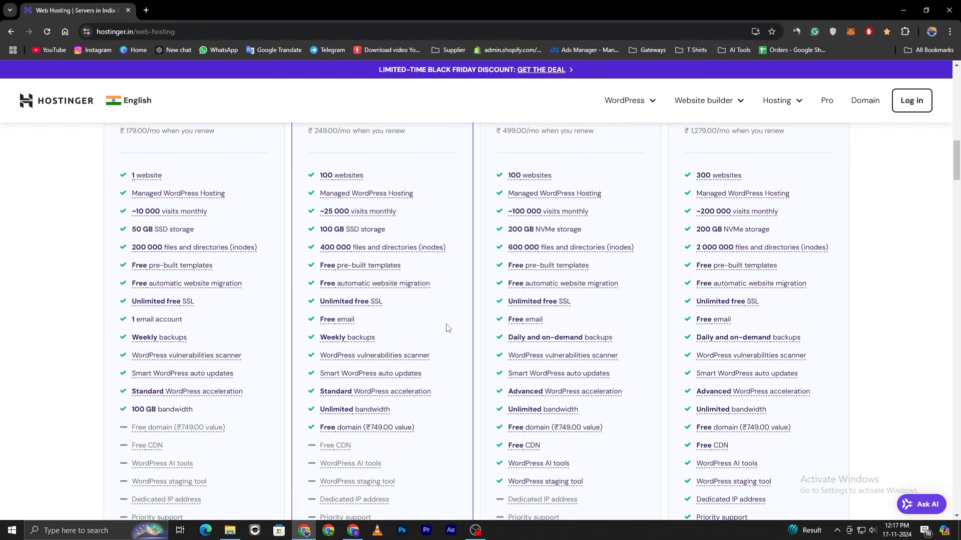
Choose the Premium web hosting plan and set its period to 12 months in the cart.
scroll(446, 329, "down", 1)
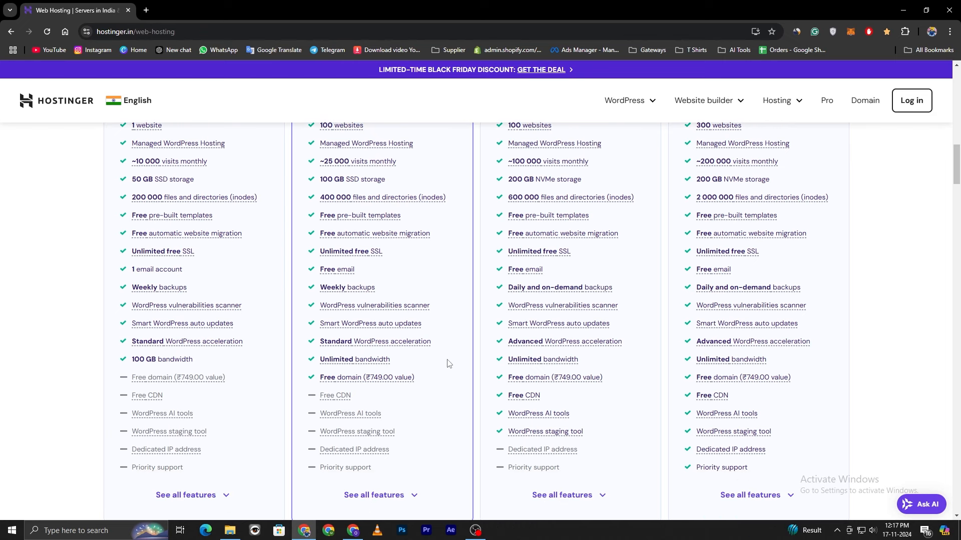
scroll(439, 225, "up", 1)
scroll(439, 227, "down", 2)
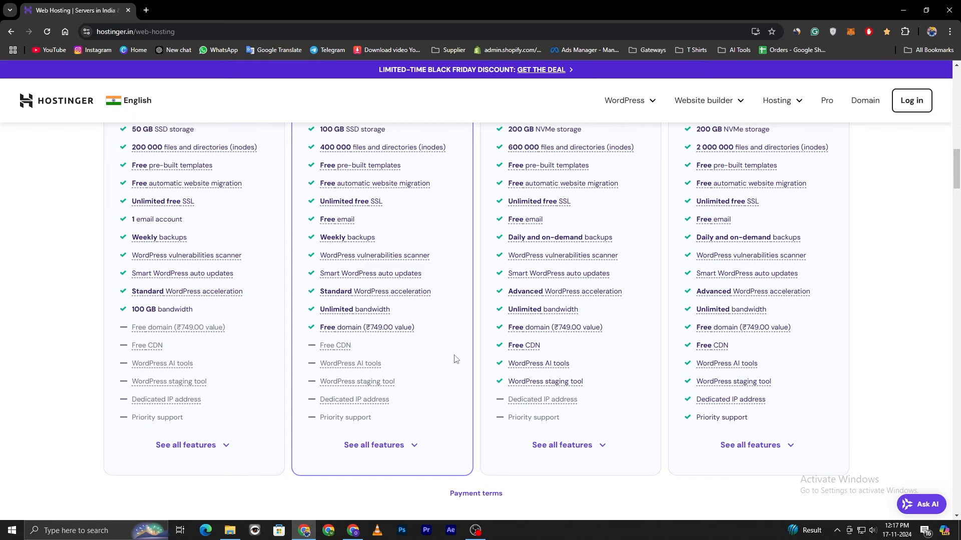
scroll(456, 355, "up", 2)
scroll(455, 353, "up", 5)
left_click(390, 306)
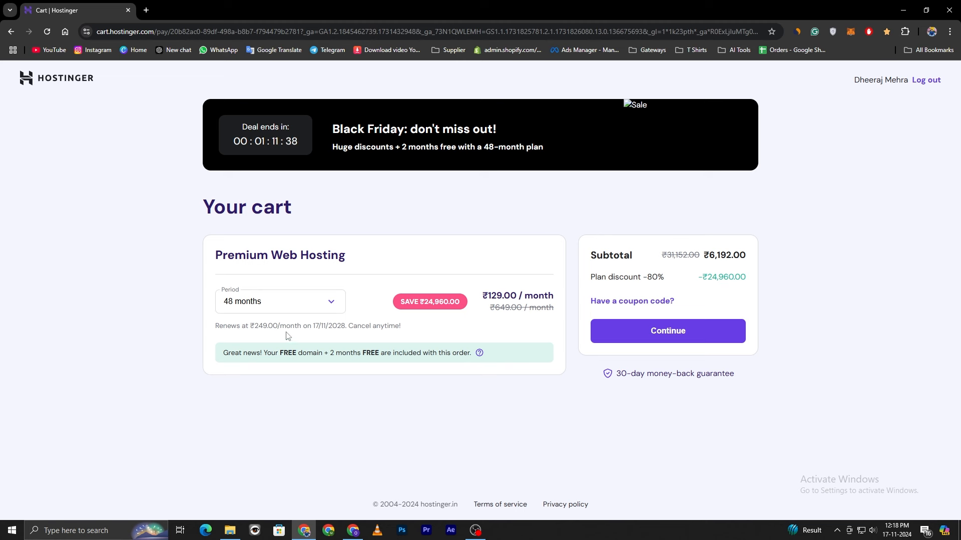
left_click(328, 305)
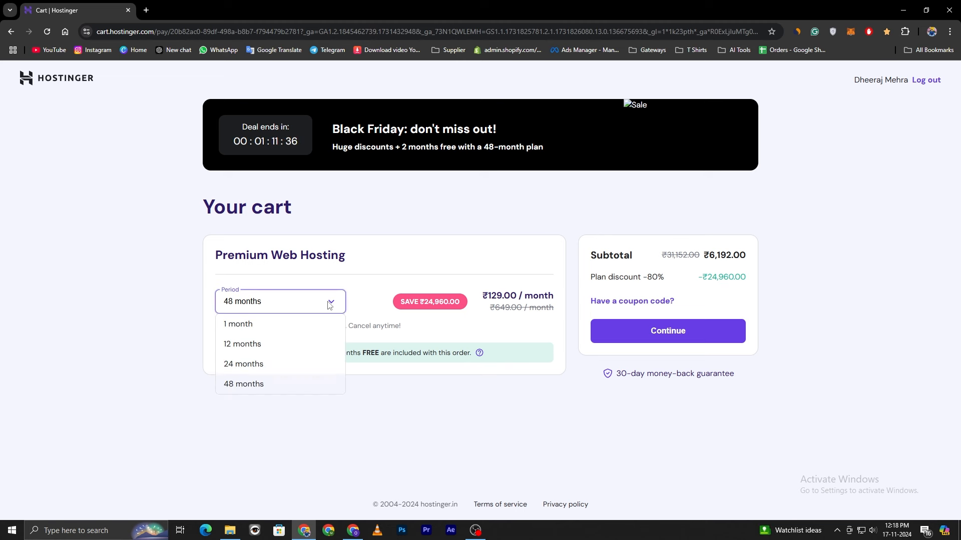
left_click(261, 345)
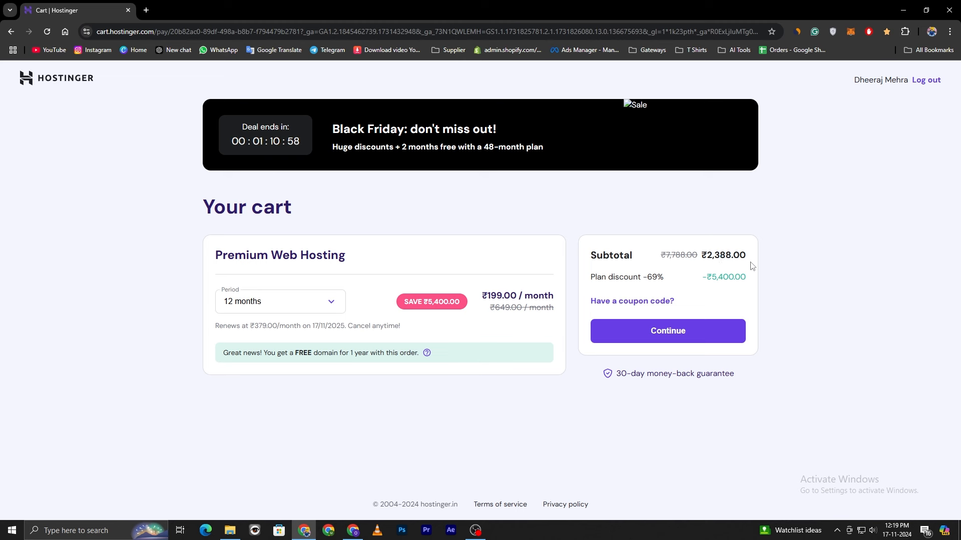
Apply the creator's coupon code to the cart and continue through checkout with the prefilled billing address.
left_click_drag(641, 277, 655, 283)
left_click(830, 285)
left_click(625, 303)
left_click(609, 331)
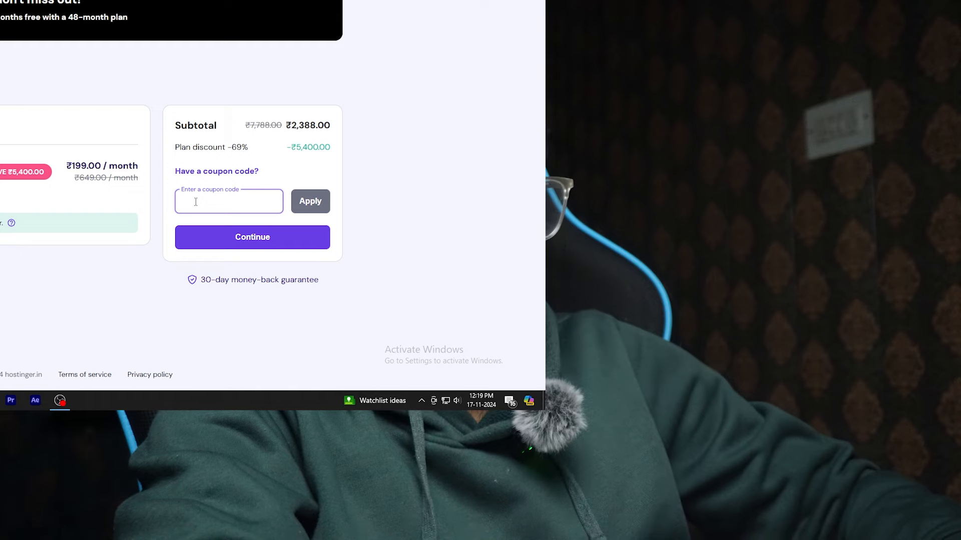
type("DHEE")
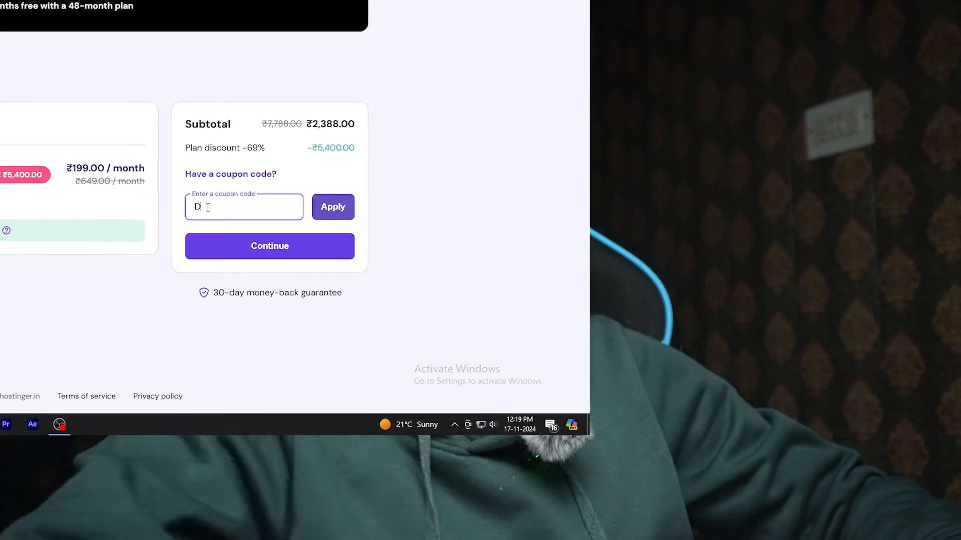
type("RAJ")
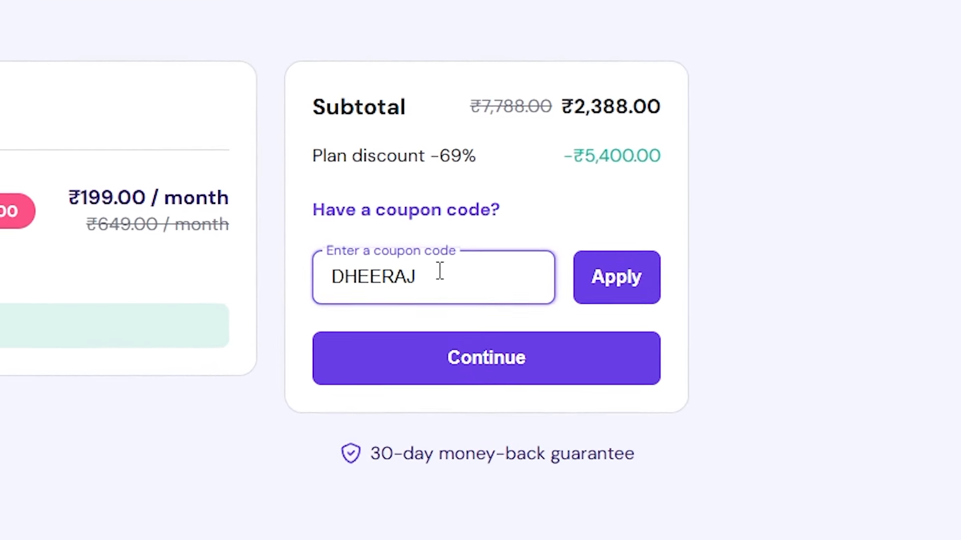
left_click(667, 293)
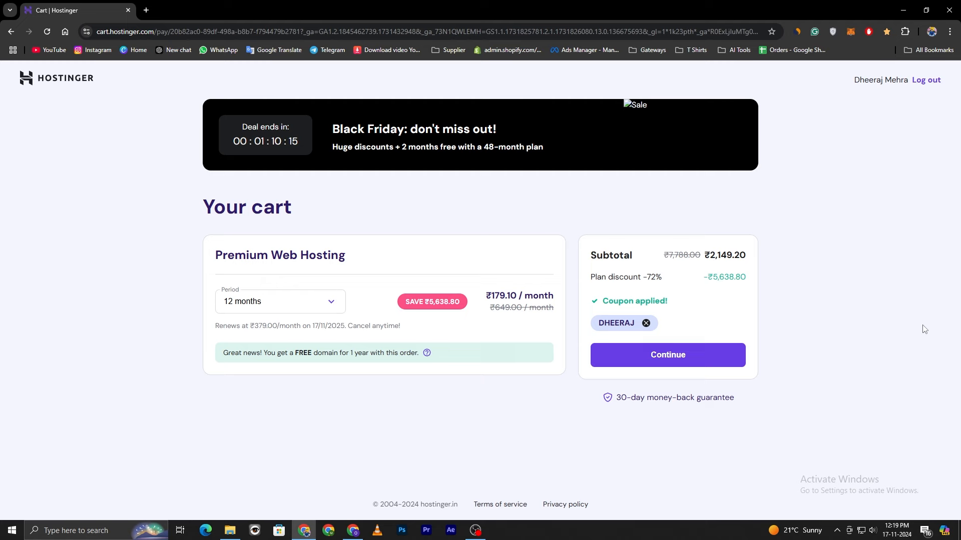
left_click(707, 355)
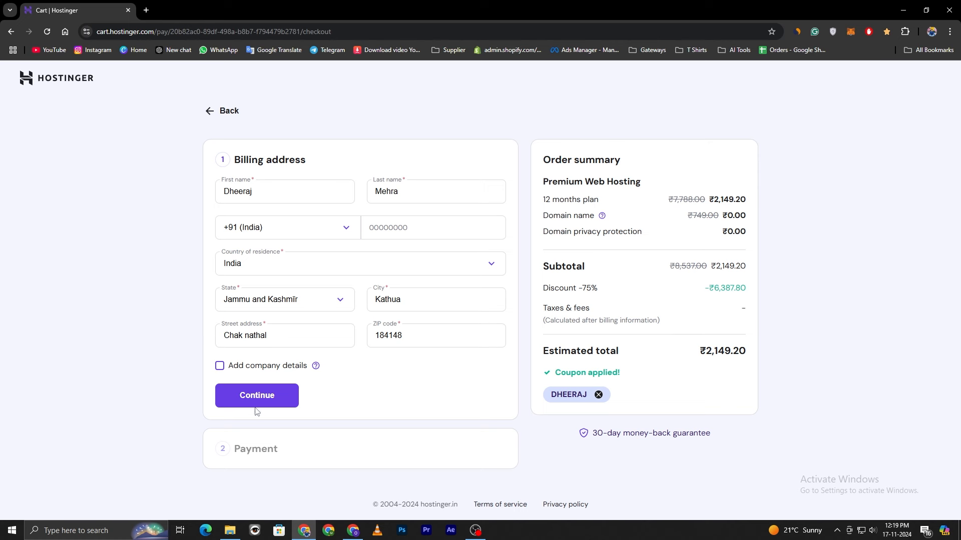
left_click(241, 401)
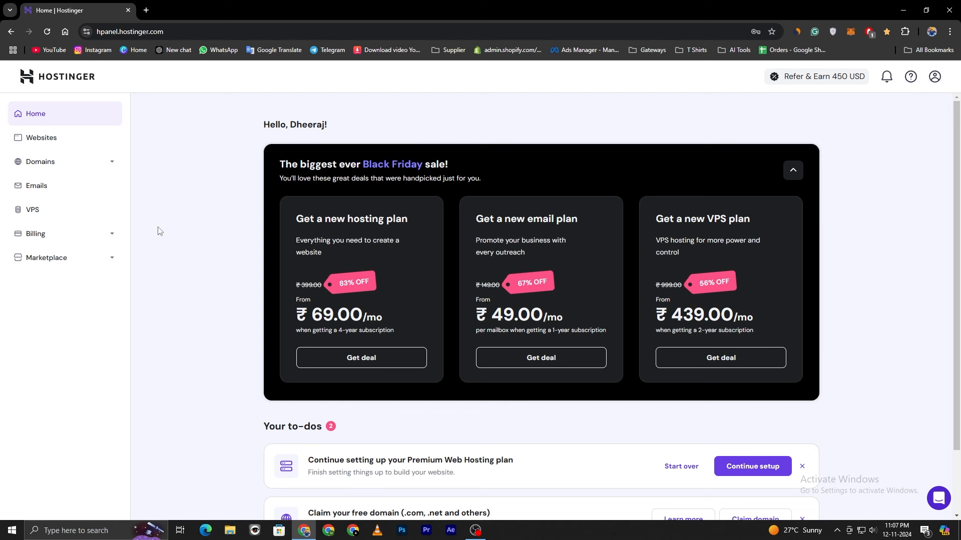
Start claiming the free domain and check the availability of hoodrush with the .in extension.
scroll(160, 231, "down", 2)
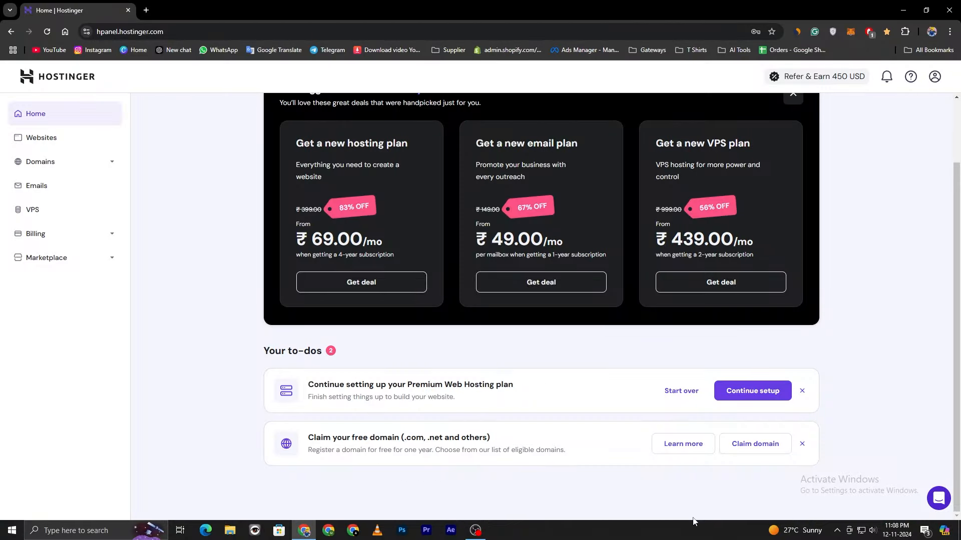
left_click(769, 448)
left_click(383, 300)
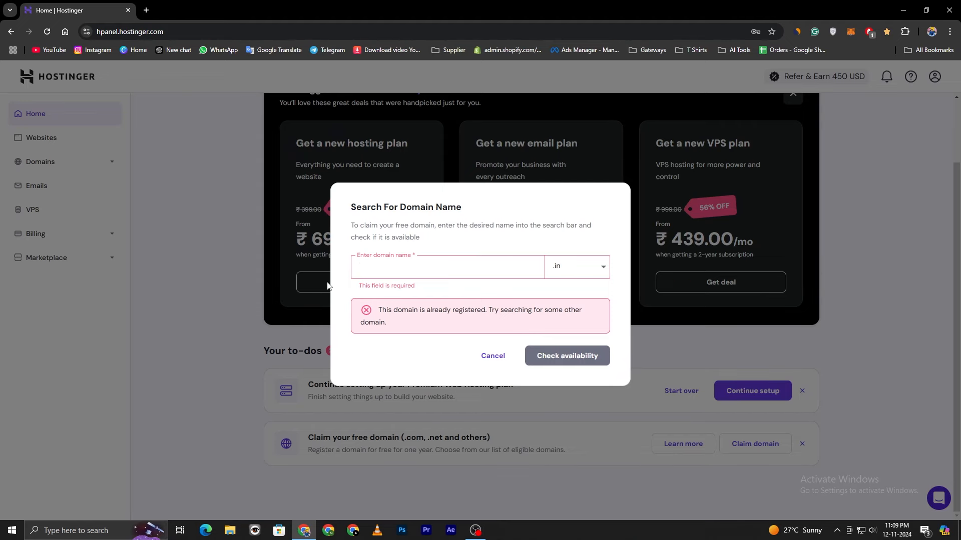
type("hoodrush")
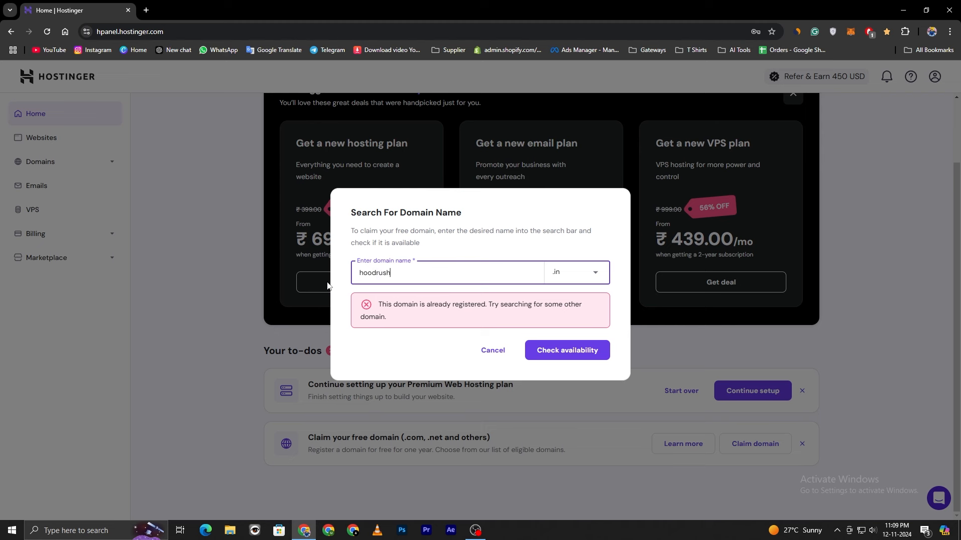
left_click(569, 352)
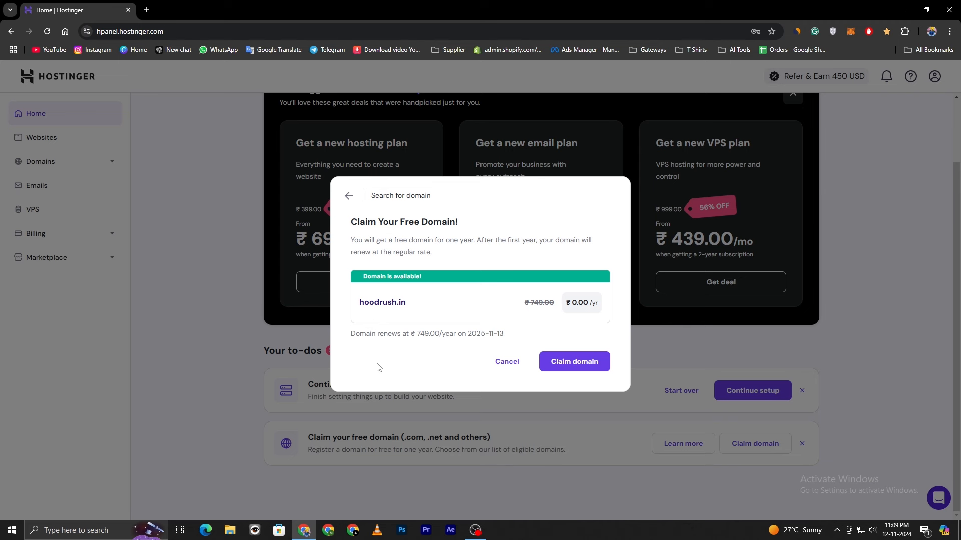
Return to the domain search and check the availability of hoodrush with the .com extension.
left_click(349, 196)
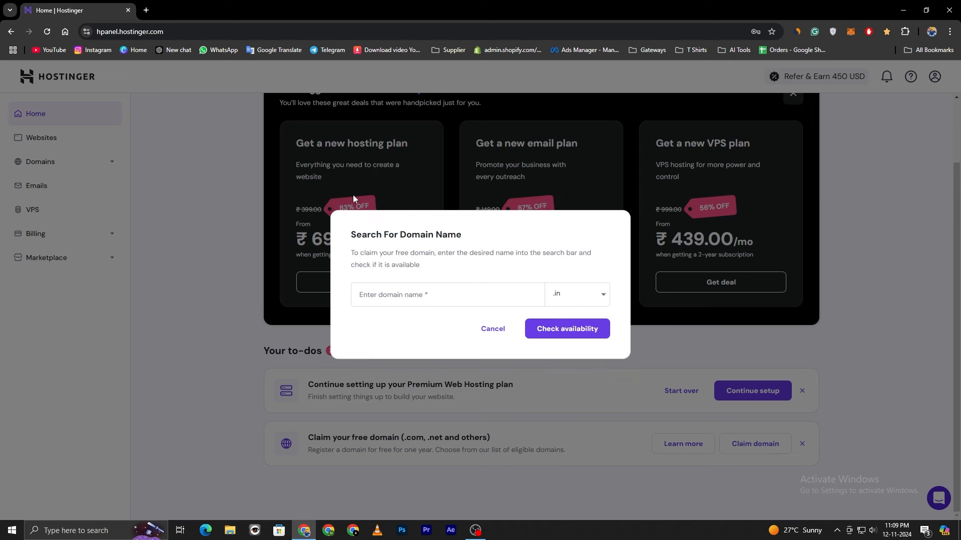
left_click(597, 298)
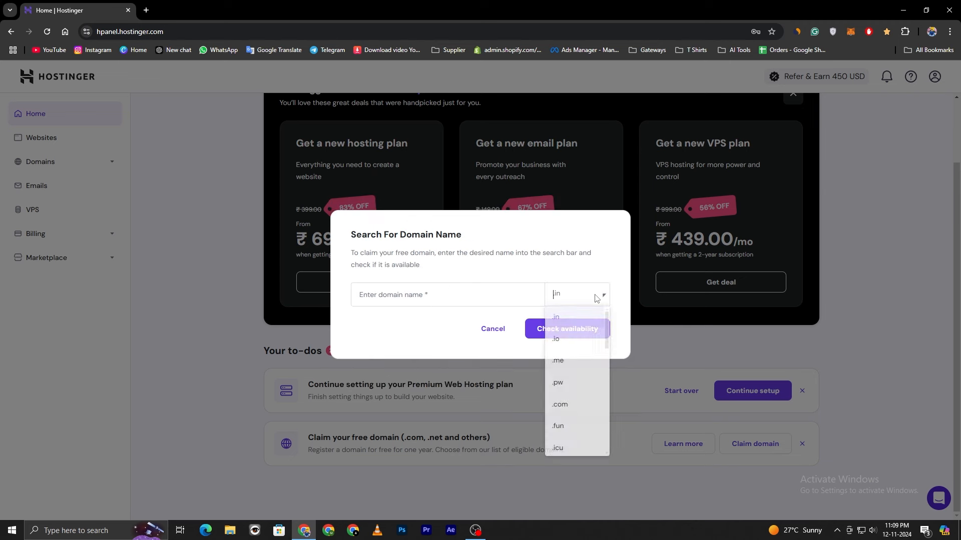
left_click(576, 404)
left_click(391, 295)
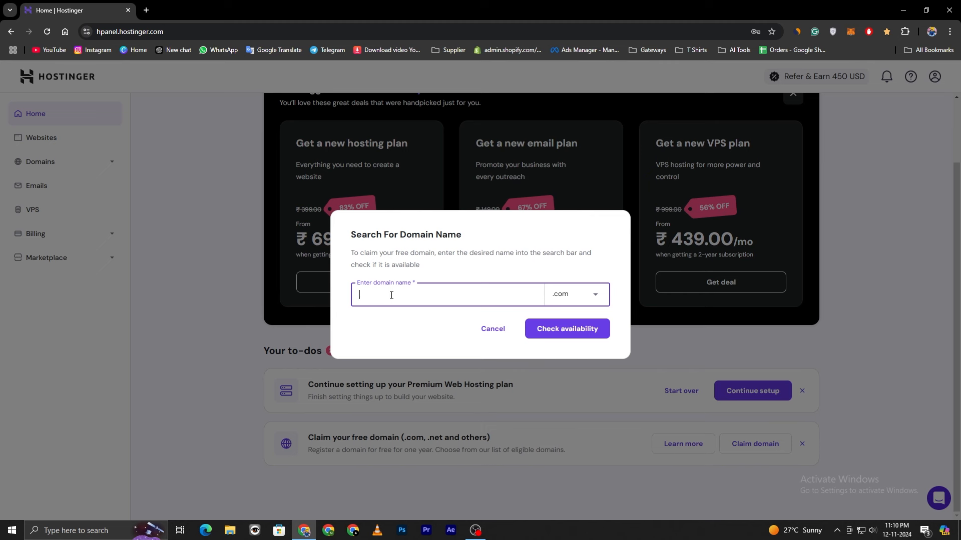
type("hoodrush")
left_click(555, 329)
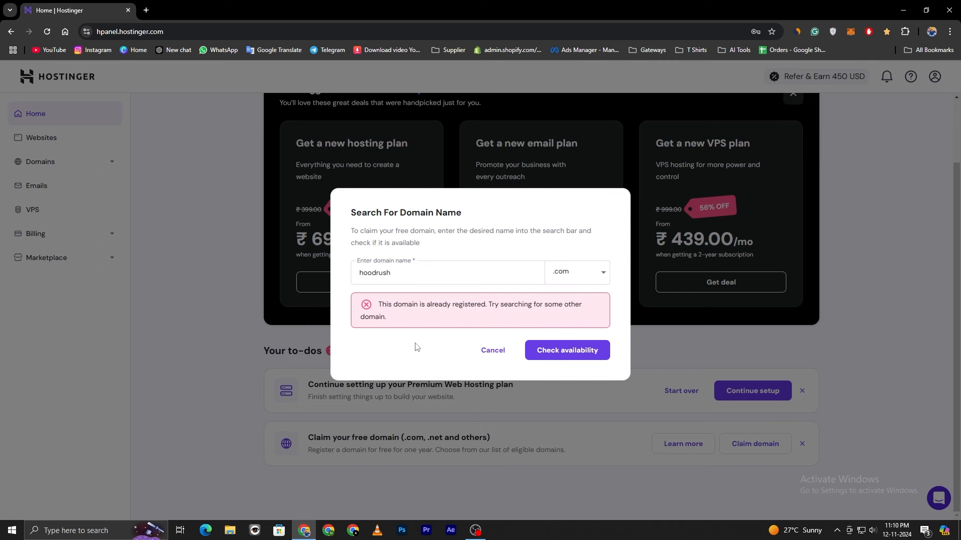
Switch the extension back to .in, check hoodrush.in again and claim it as the free domain.
left_click(604, 272)
left_click(576, 297)
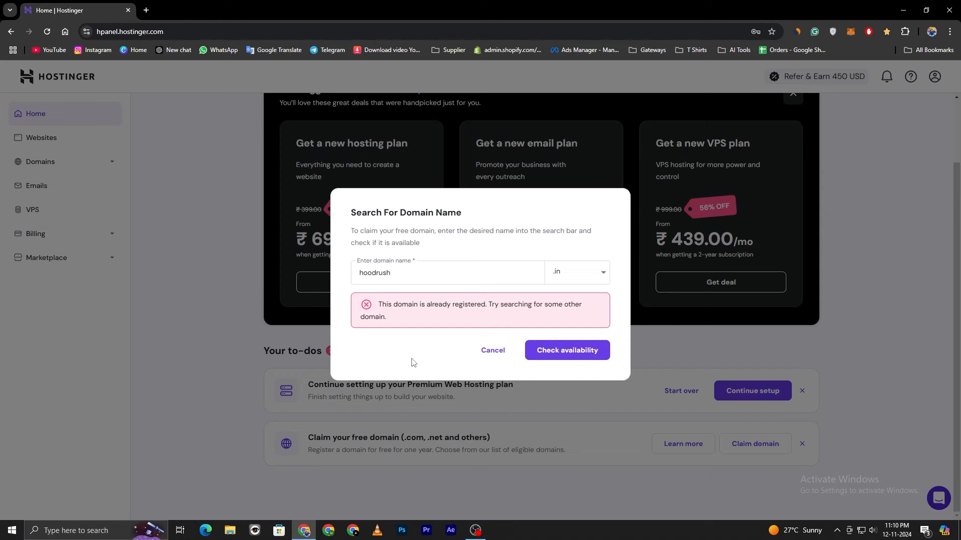
left_click(574, 351)
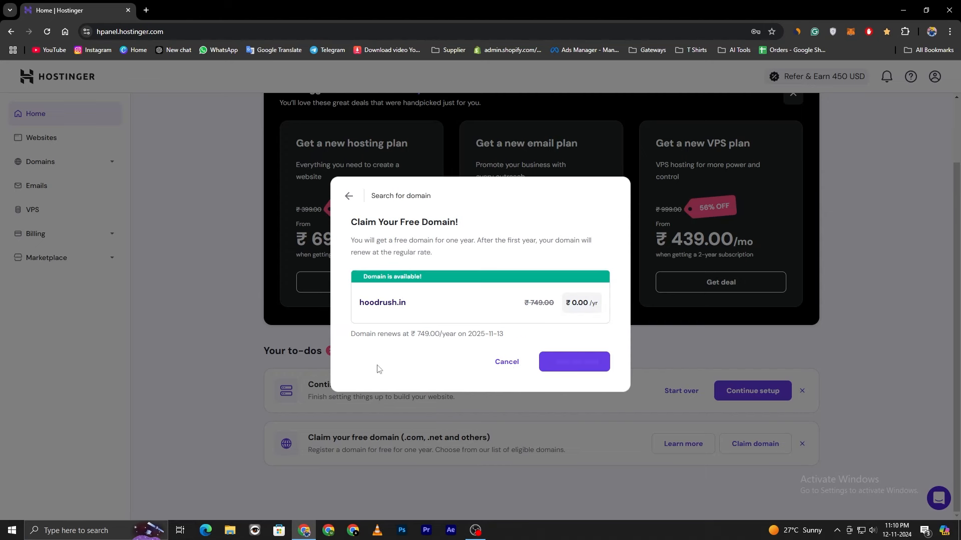
left_click(566, 364)
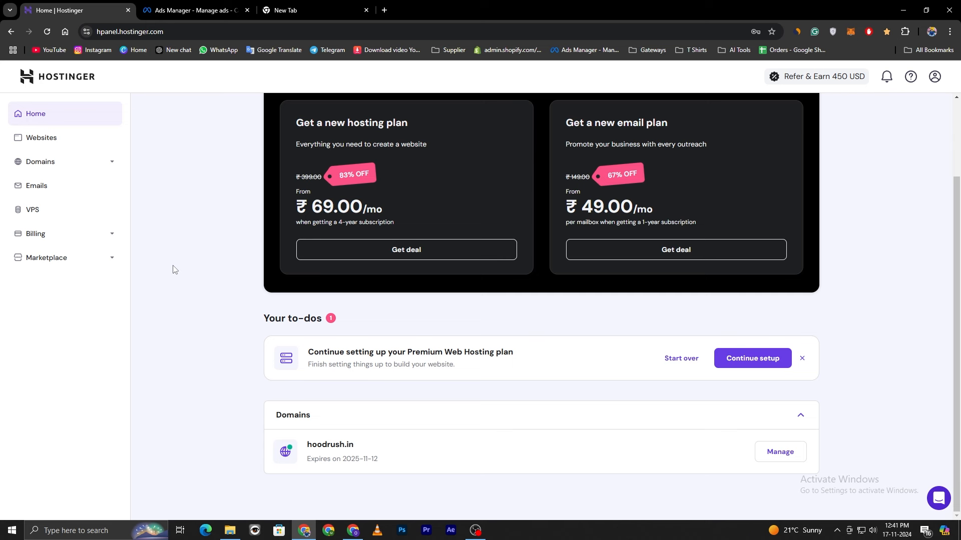
Continue the Premium Web Hosting setup from the websites overview and proceed with creating a website.
scroll(173, 269, "up", 2)
left_click(41, 137)
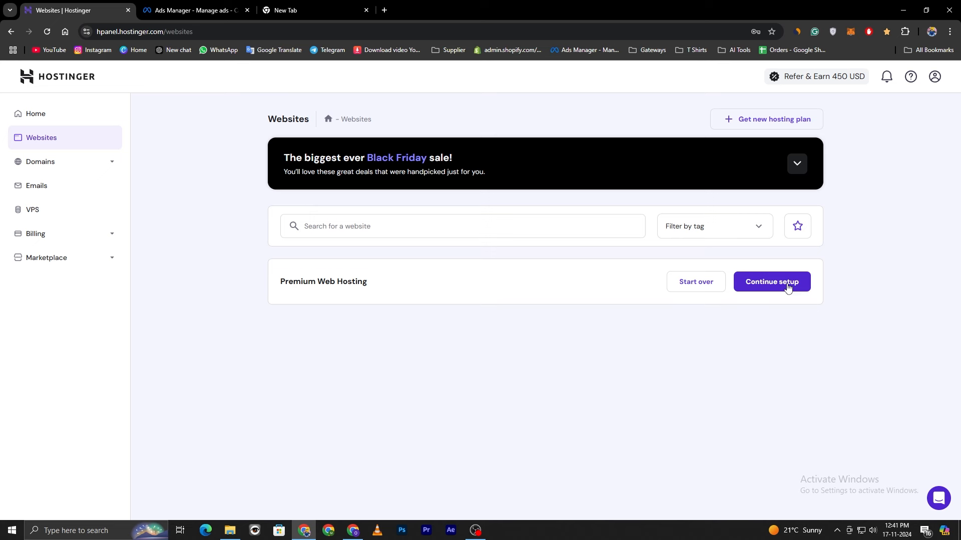
left_click(787, 287)
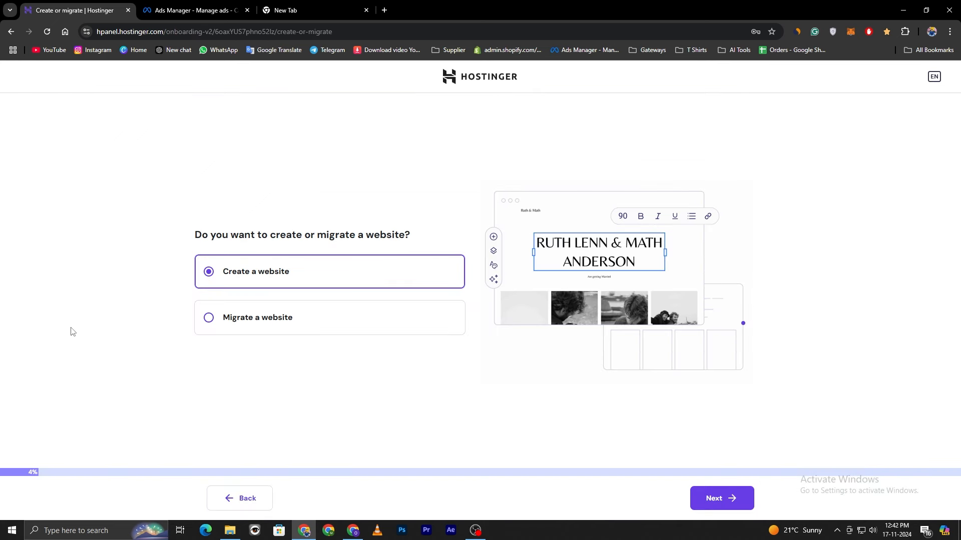
left_click(710, 498)
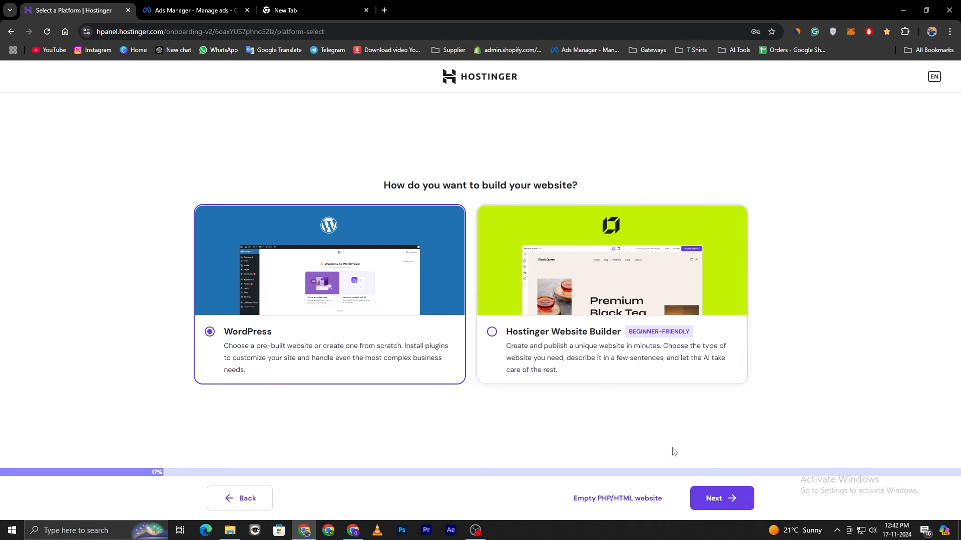
Choose WordPress as the platform, accept the prefilled admin login details and select Online store as the website type.
left_click(728, 499)
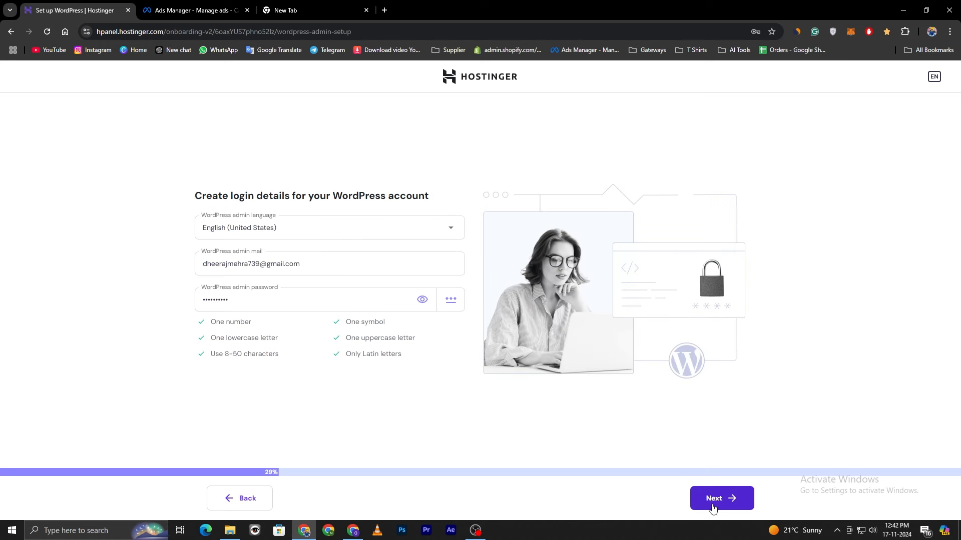
left_click(710, 506)
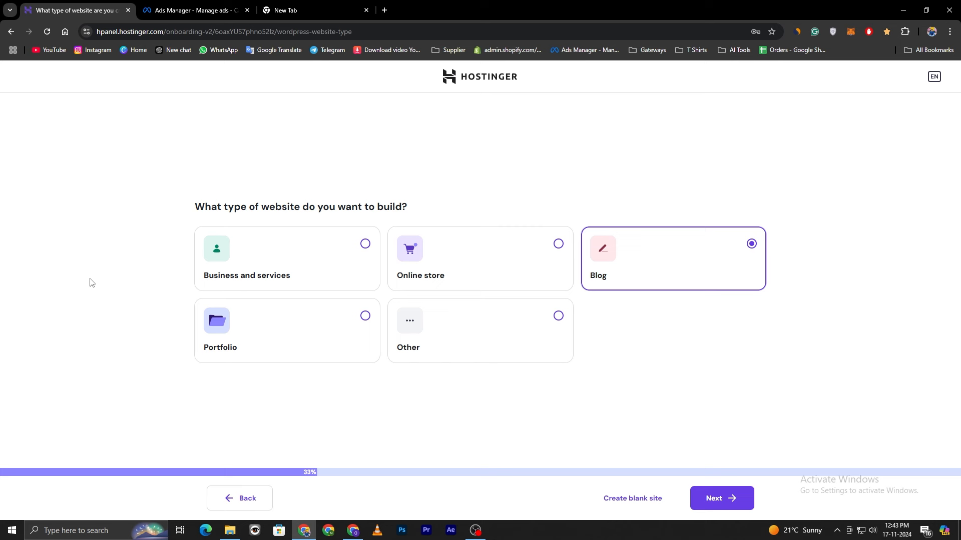
left_click(463, 257)
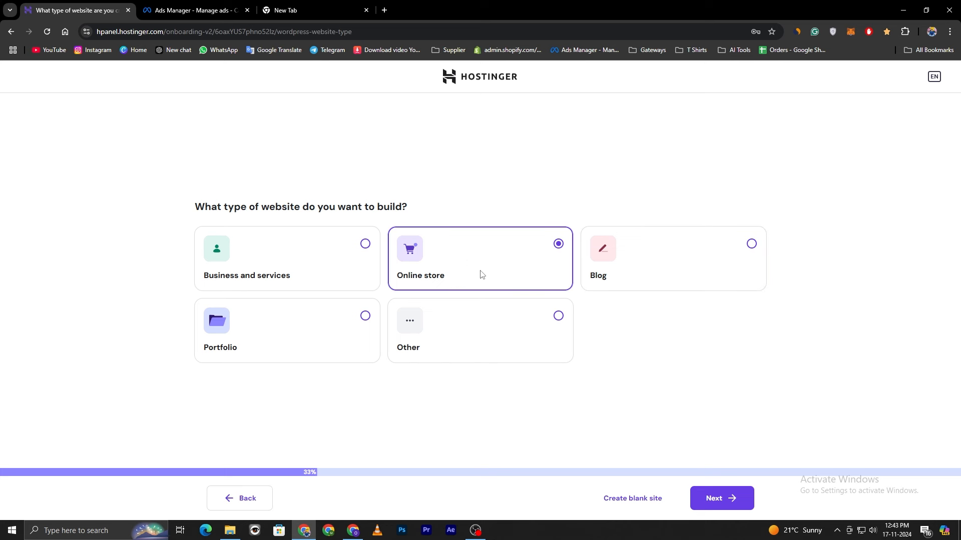
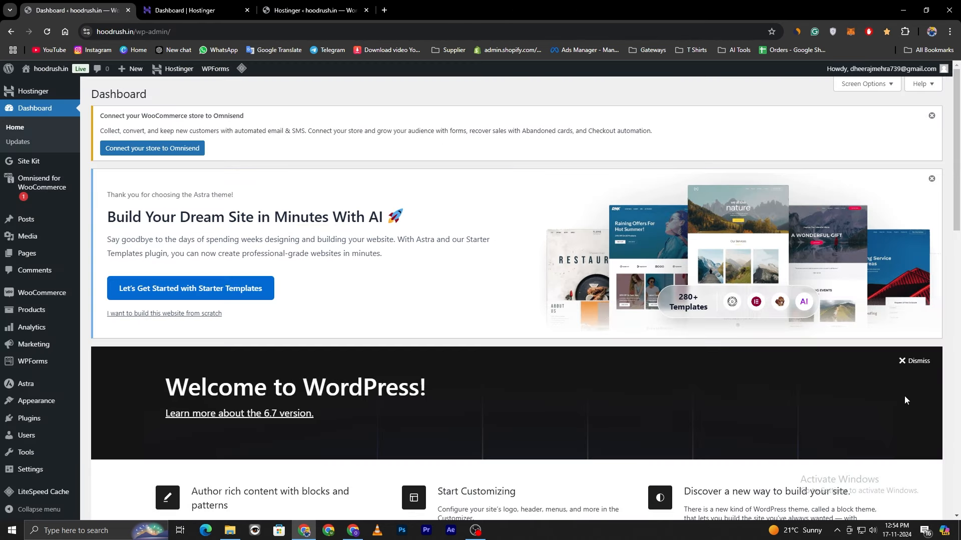
Deactivate the Hostinger Easy Onboarding and Hostinger Tools plugins together from the installed plugins list.
mouse_move(50, 422)
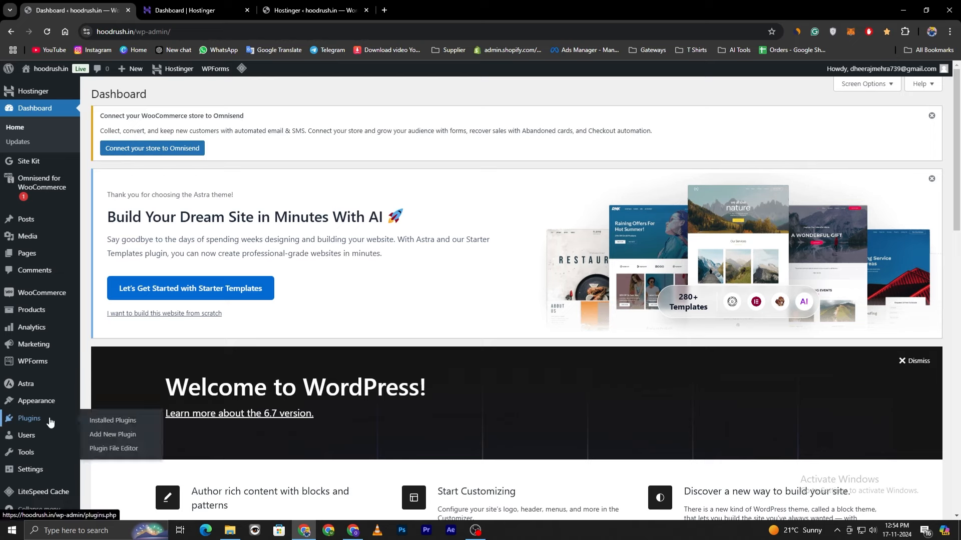
left_click(125, 421)
scroll(293, 296, "down", 4)
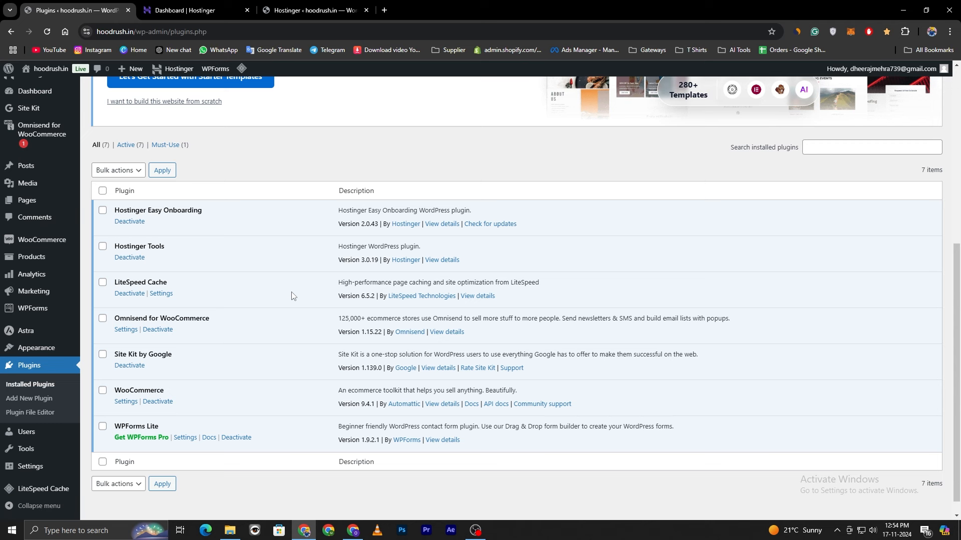
left_click(103, 210)
left_click(102, 246)
left_click(126, 170)
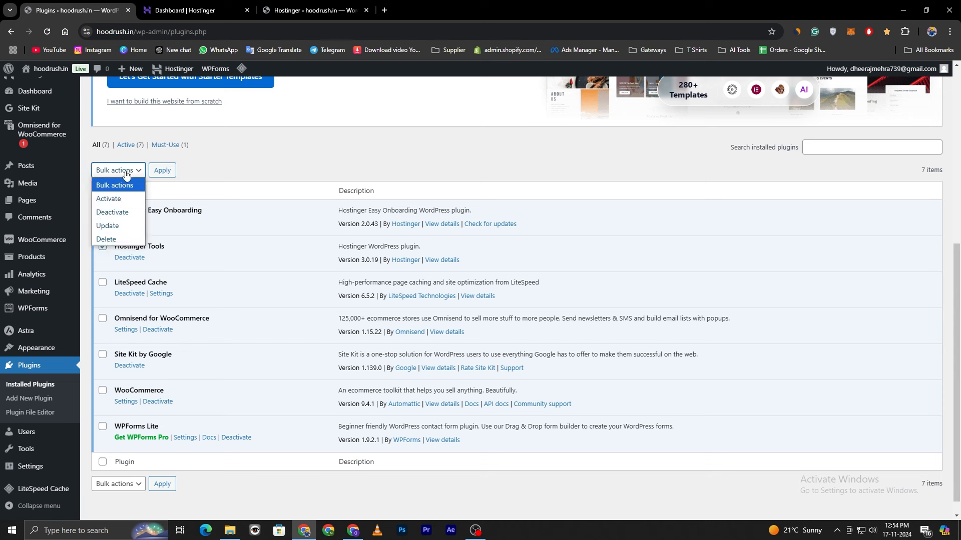
left_click(115, 212)
left_click(161, 172)
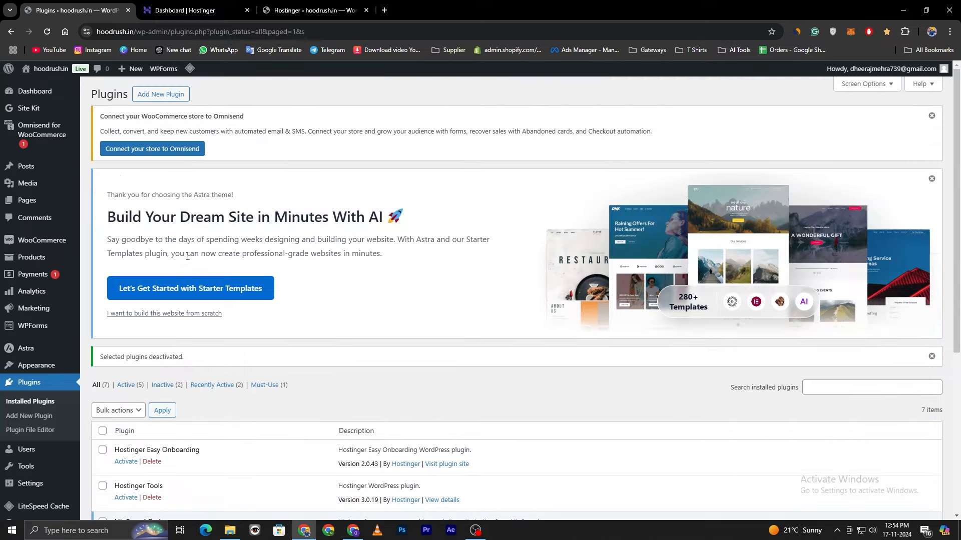
scroll(248, 328, "down", 3)
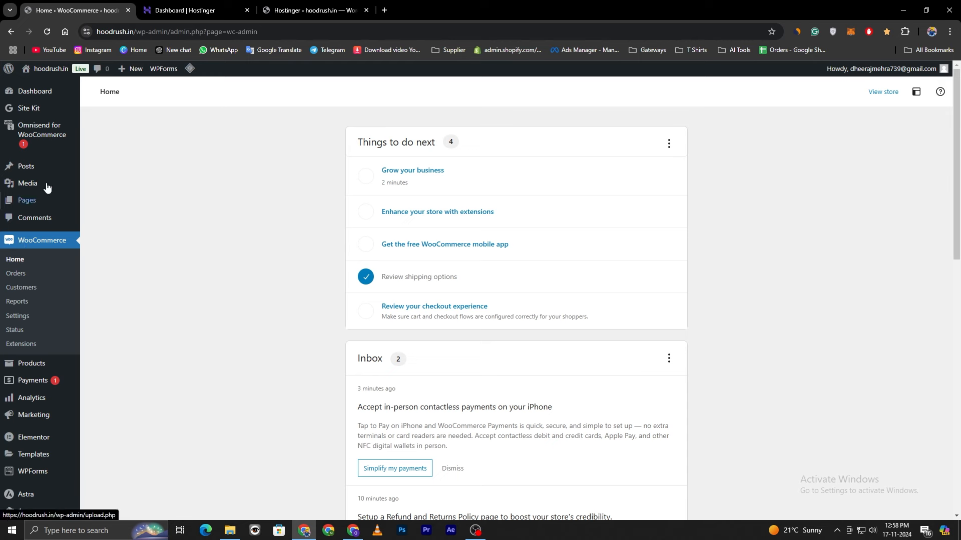
Open the live Shop page from the list of all pages in a new browser tab and view it.
mouse_move(44, 204)
left_click(123, 202)
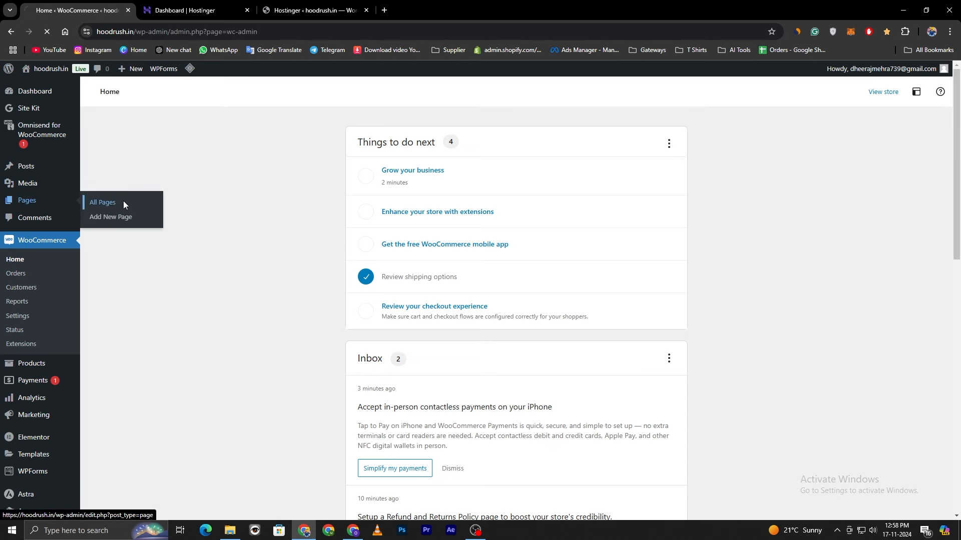
scroll(309, 344, "down", 3)
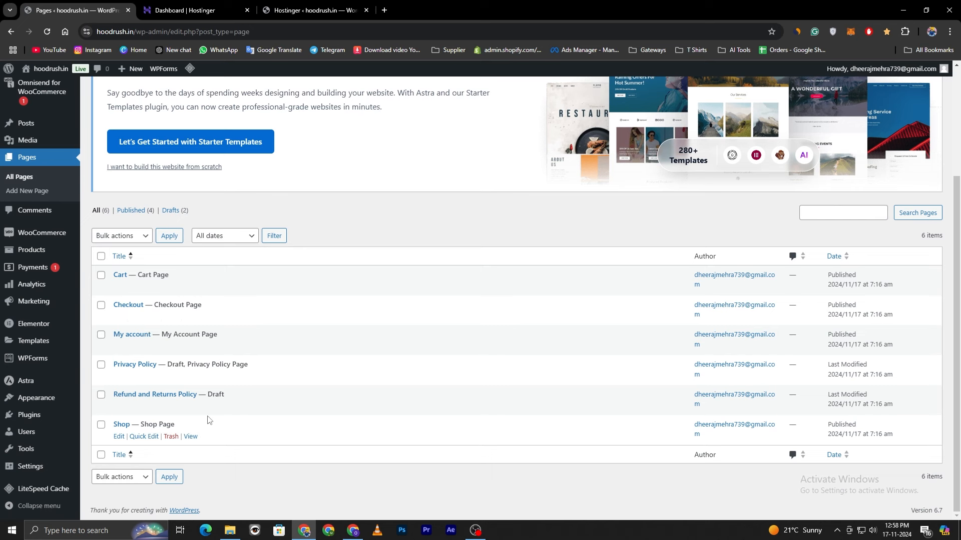
right_click(189, 439)
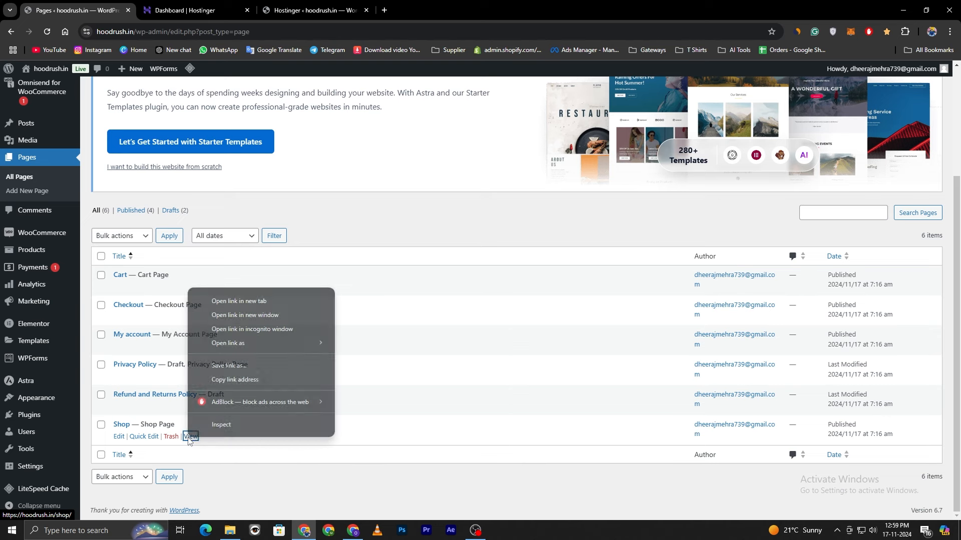
left_click(214, 302)
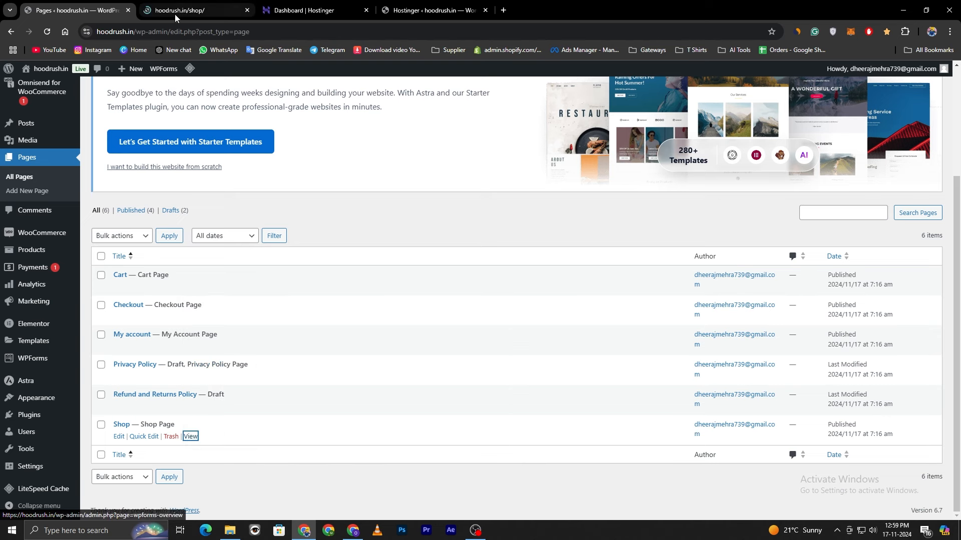
left_click(185, 10)
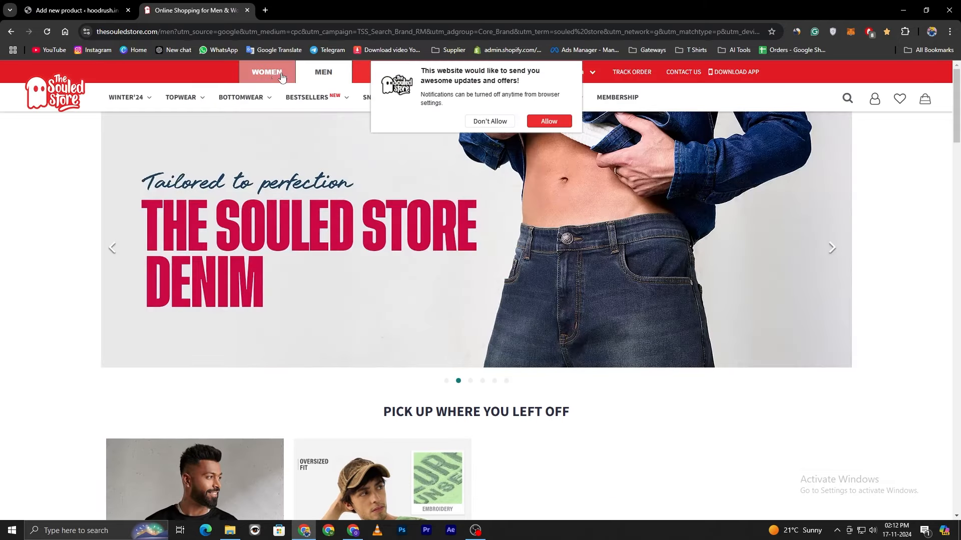
Examine how The Souled Store organises its women, kids and men sections and the category menus beneath them.
left_click(282, 75)
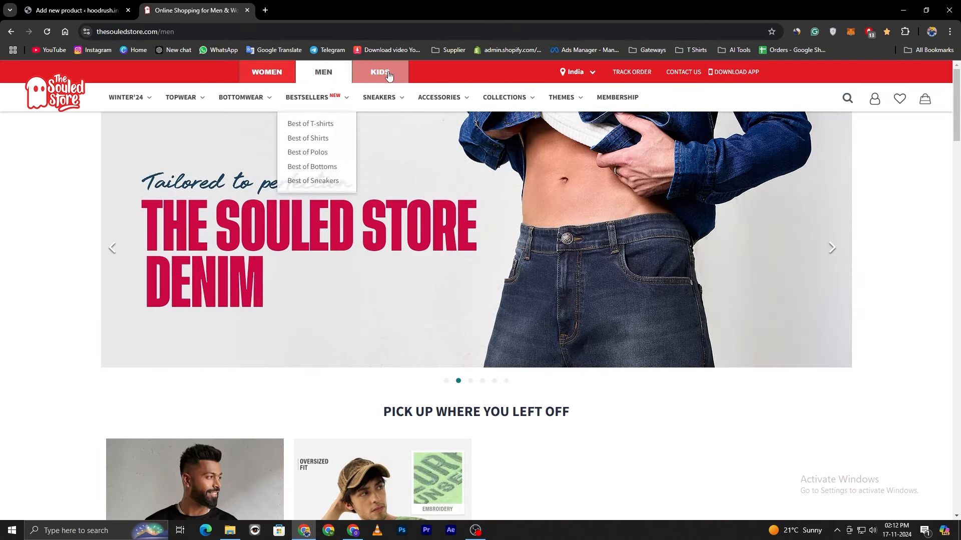
left_click(387, 75)
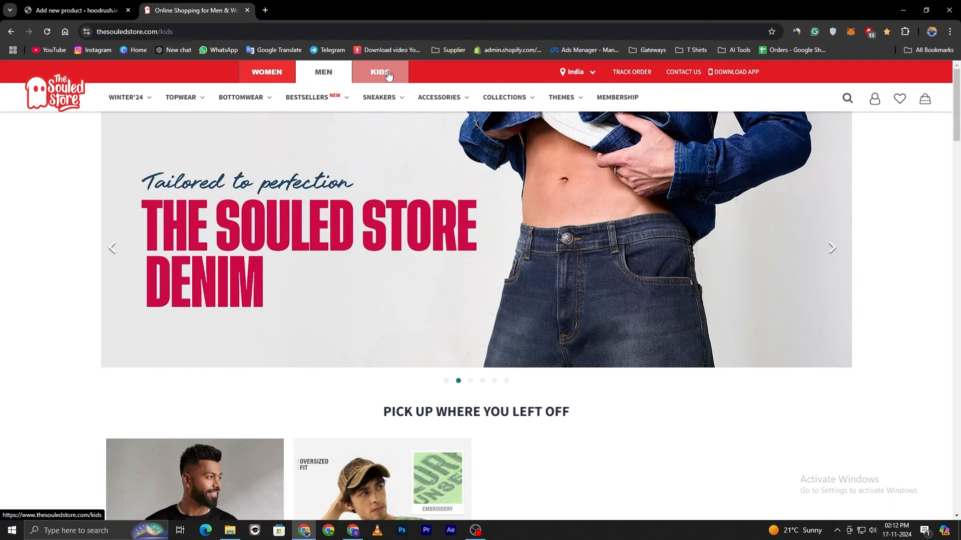
left_click(325, 75)
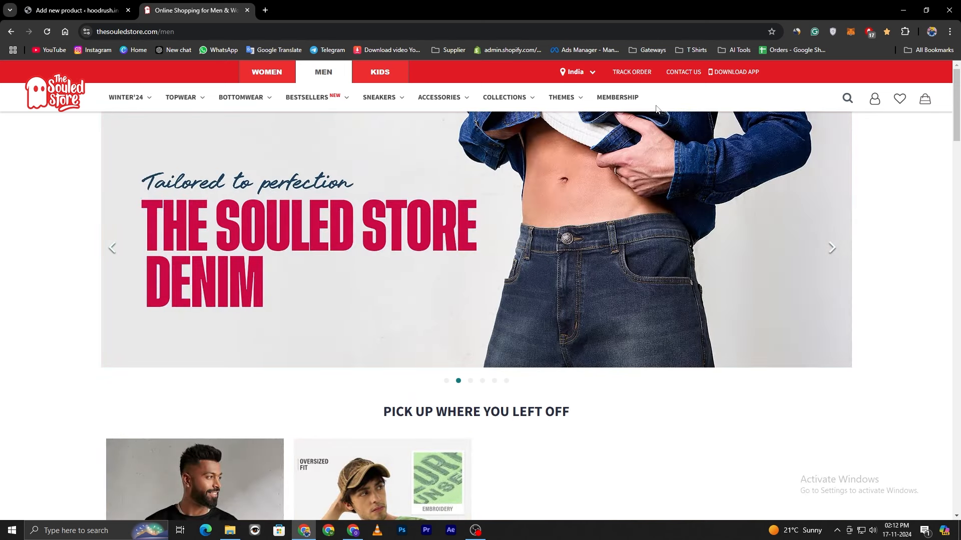
mouse_move(196, 102)
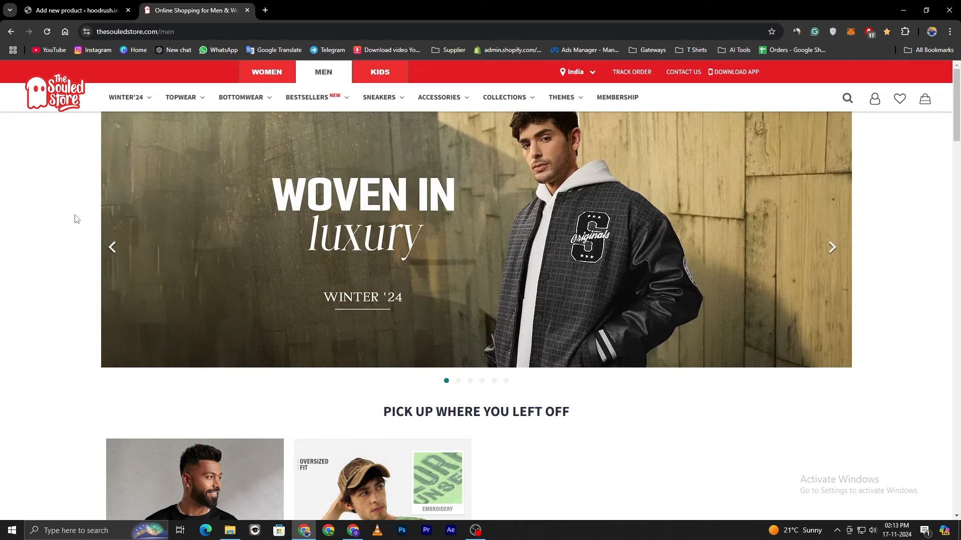
mouse_move(250, 104)
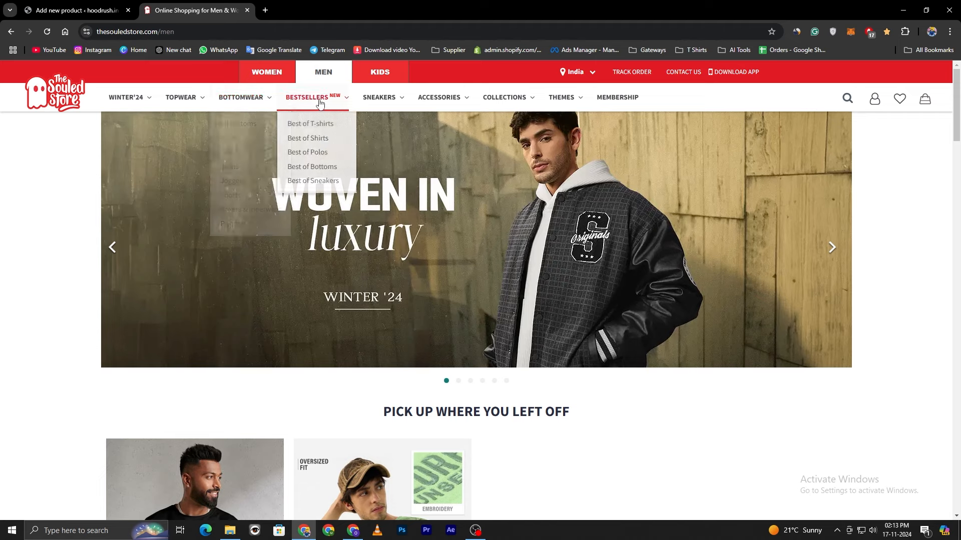
mouse_move(446, 102)
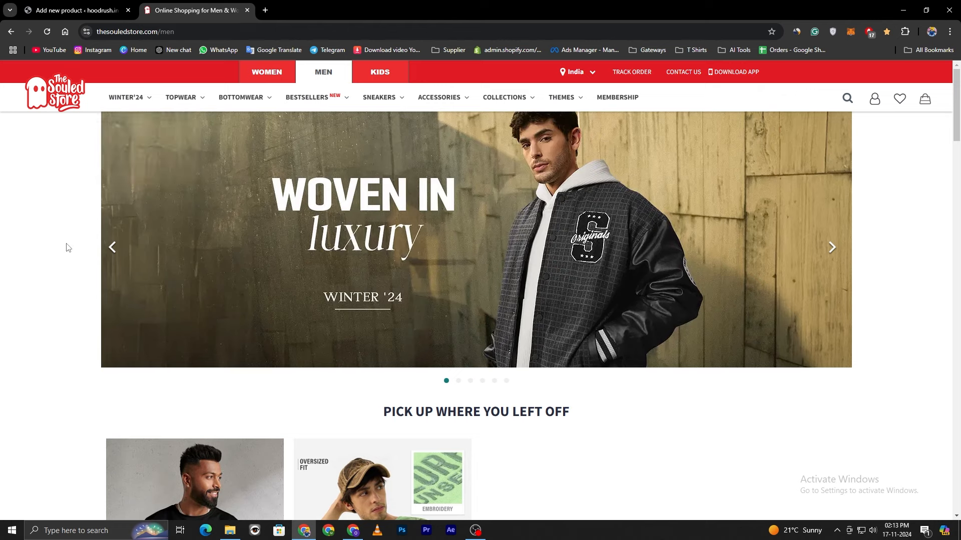
mouse_move(132, 97)
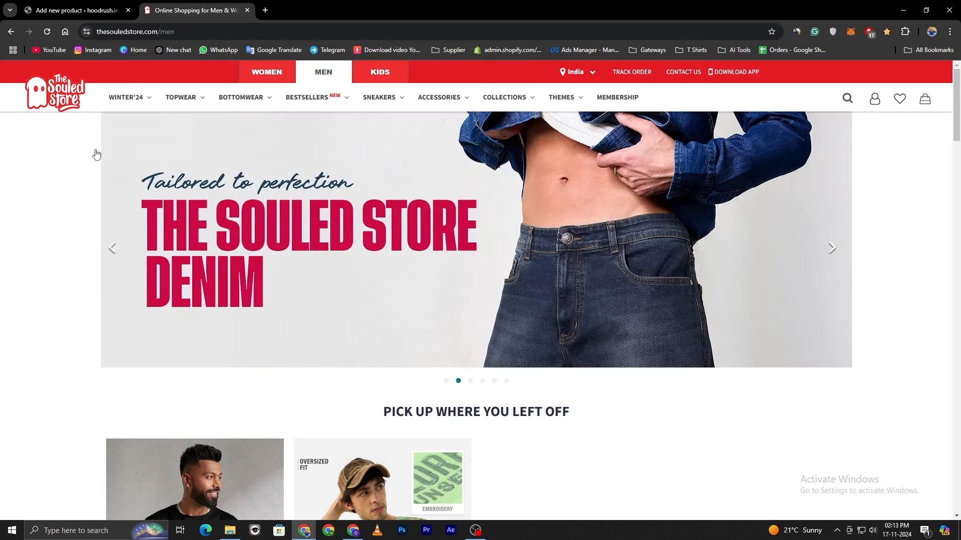
mouse_move(112, 170)
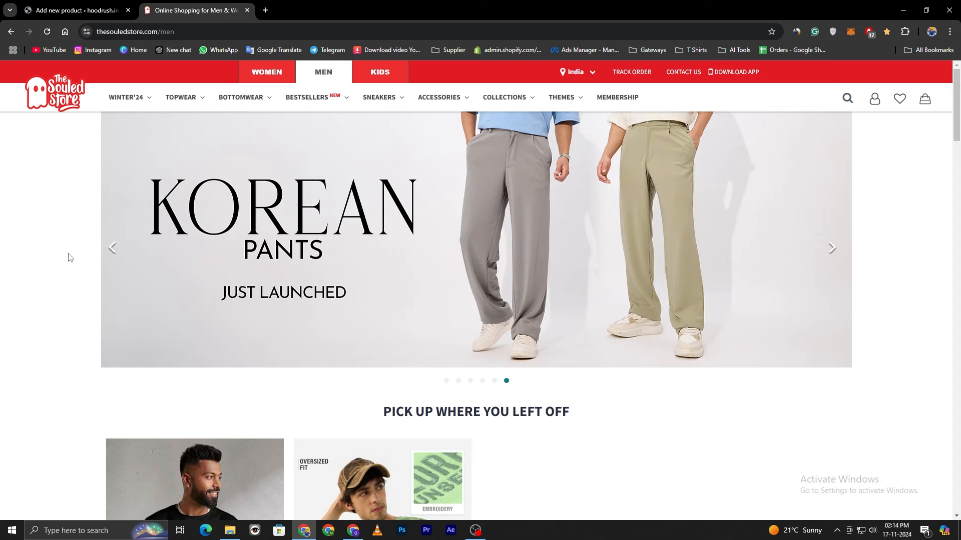
Return to the WordPress admin, go to the product categories and add a category named Mens without a parent.
key("ctrl+Tab")
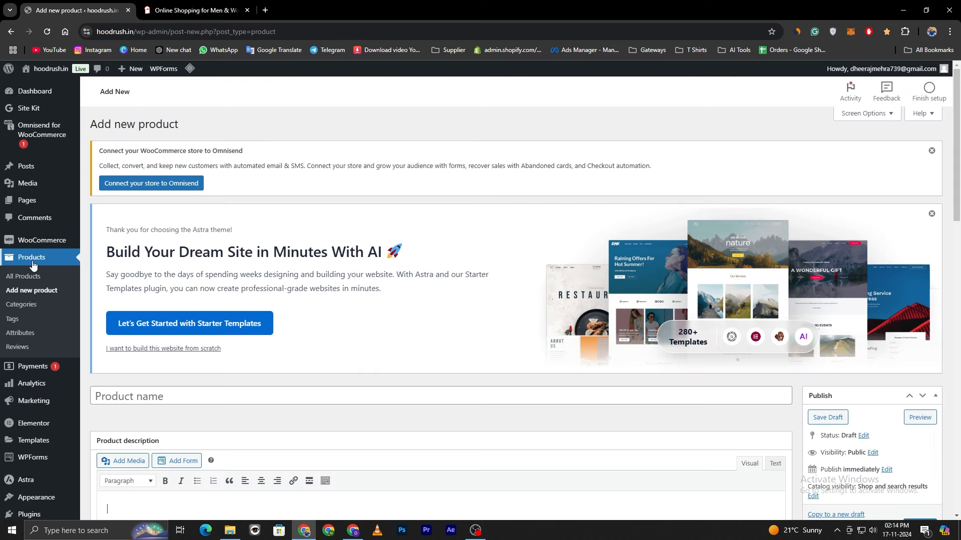
left_click(22, 306)
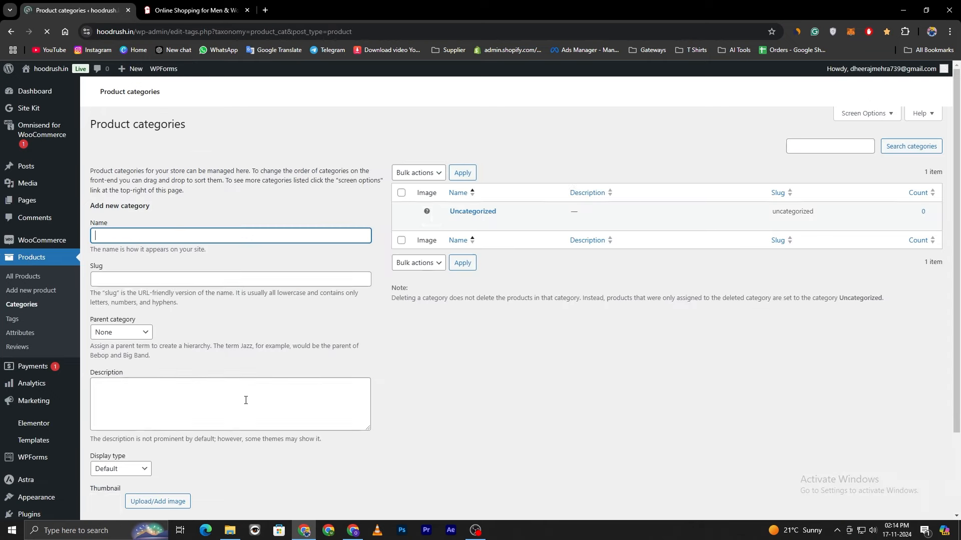
scroll(253, 394, "down", 3)
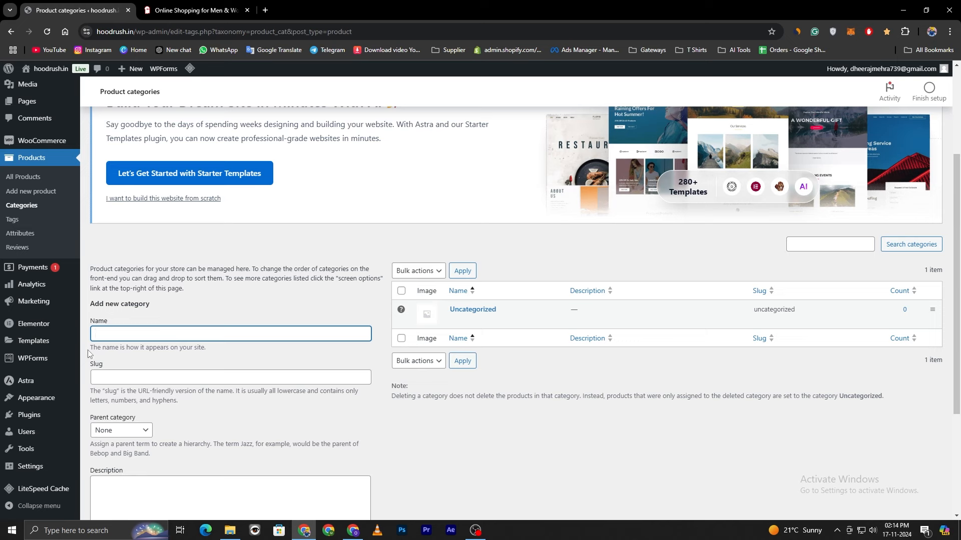
scroll(88, 354, "down", 1)
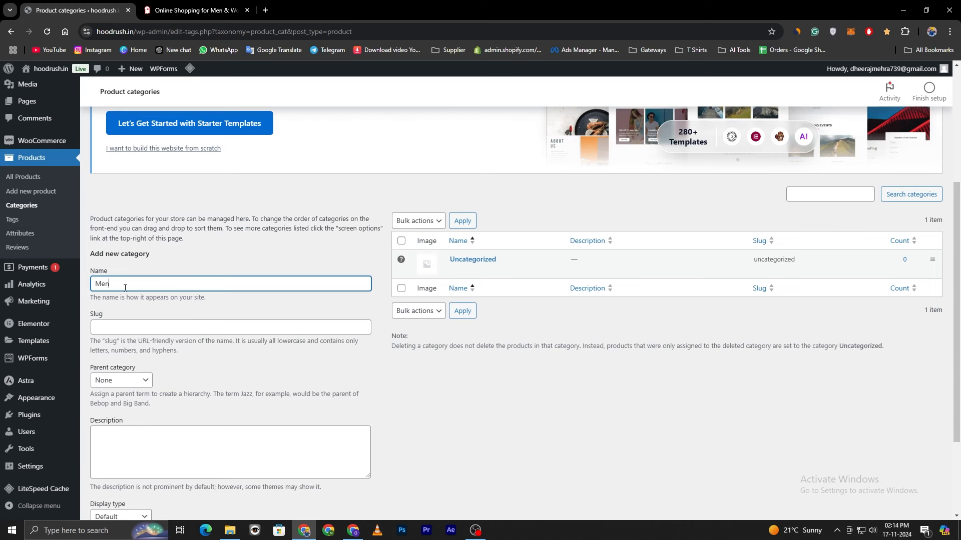
left_click(216, 259)
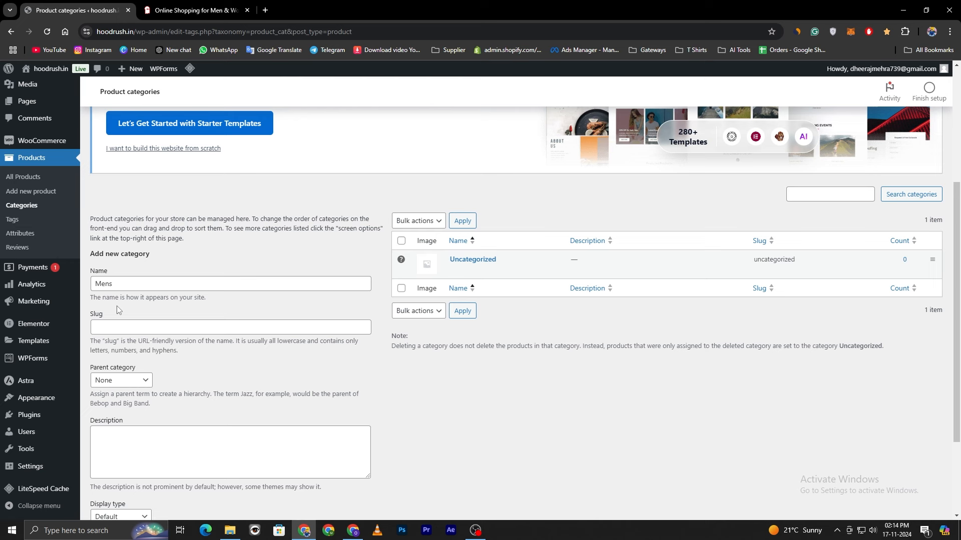
scroll(118, 309, "down", 1)
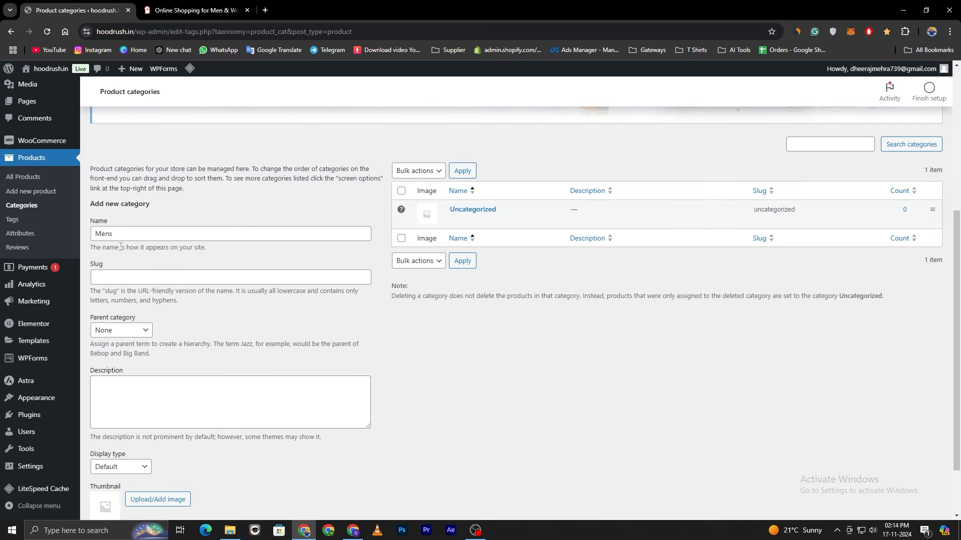
scroll(121, 246, "down", 2)
left_click(122, 466)
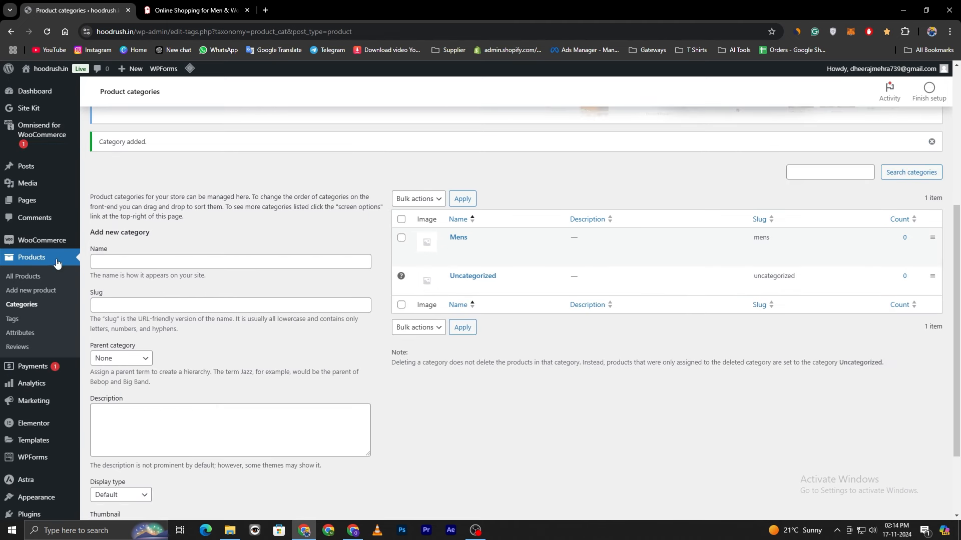
Add a second top-level product category named Women.
left_click(115, 262)
type("Women")
scroll(253, 315, "down", 2)
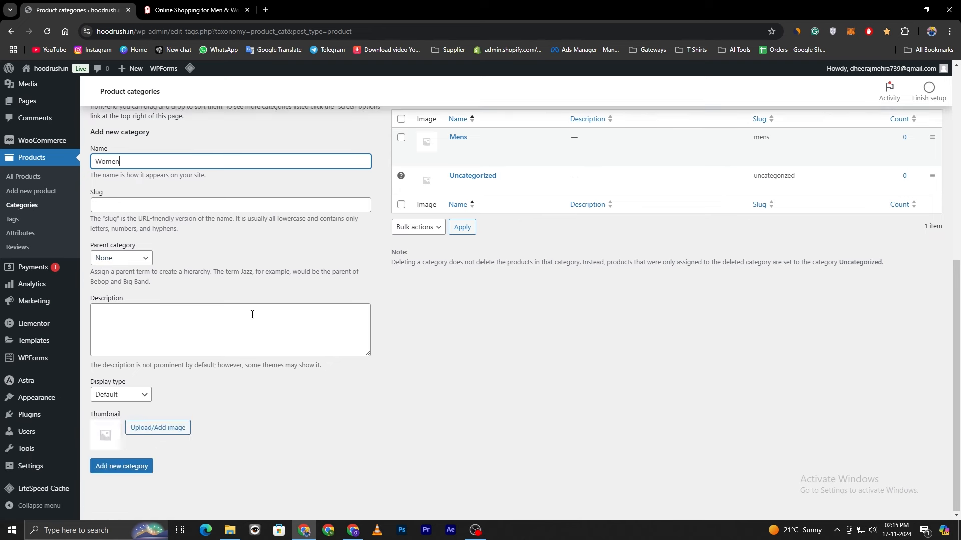
left_click(125, 467)
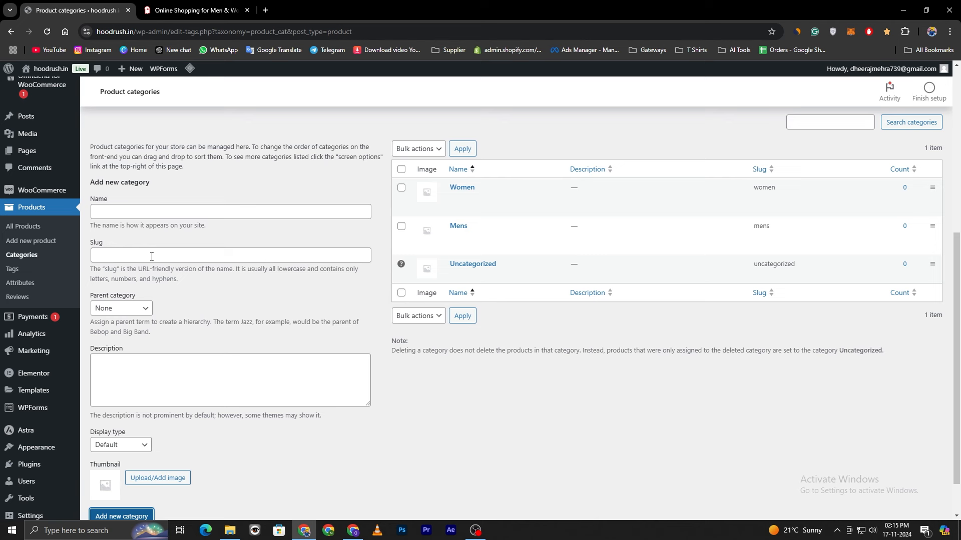
Add a product category named T-shirts with Mens as its parent category.
left_click(126, 217)
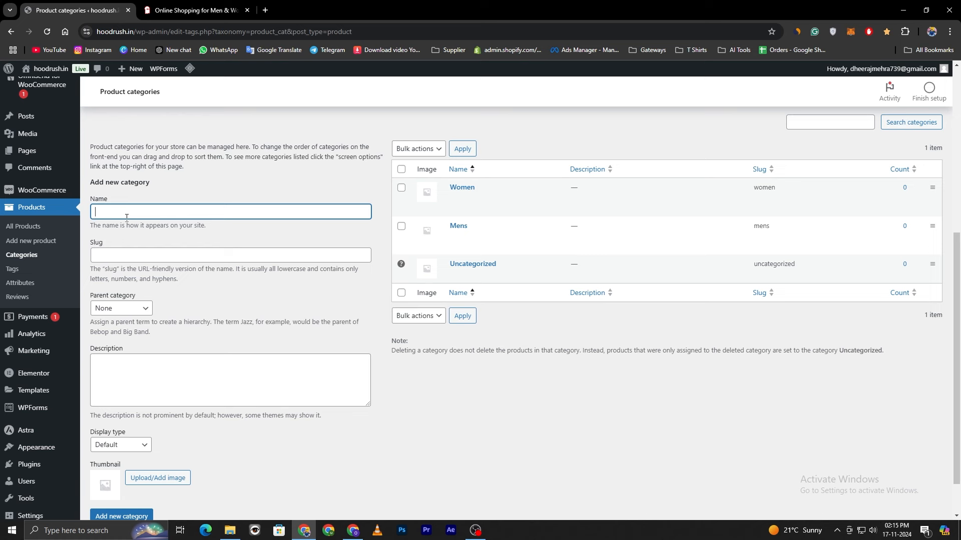
key("BackSpace")
type("T-shirts")
left_click(146, 312)
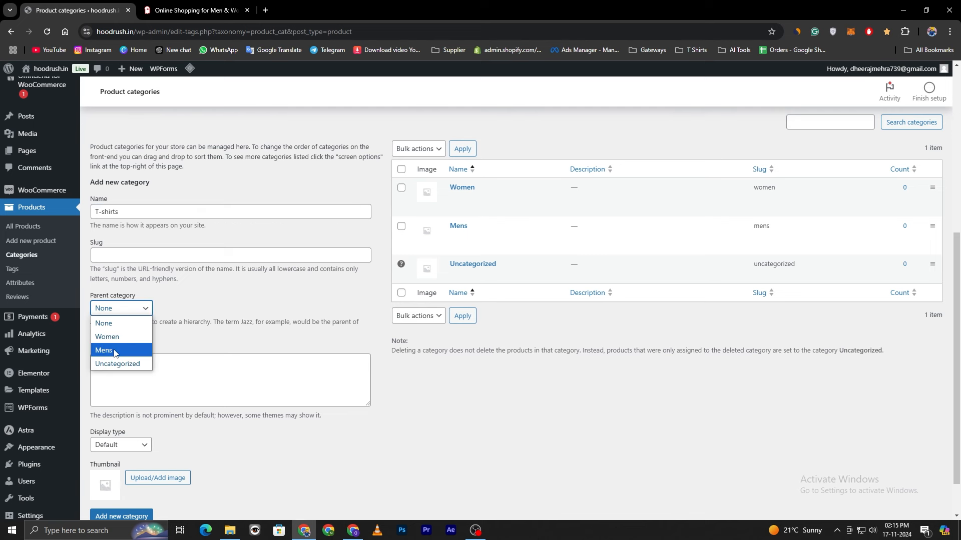
left_click(115, 352)
scroll(204, 335, "down", 1)
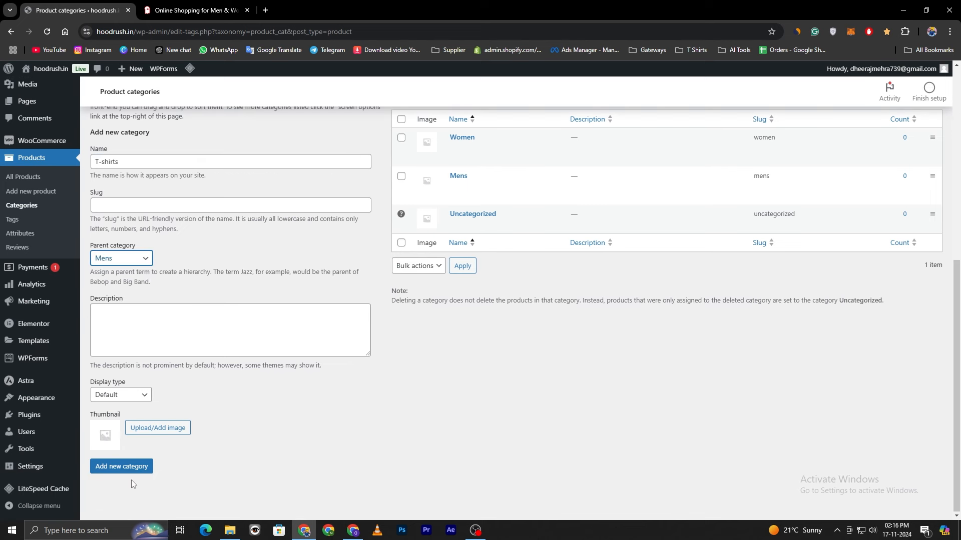
left_click(135, 468)
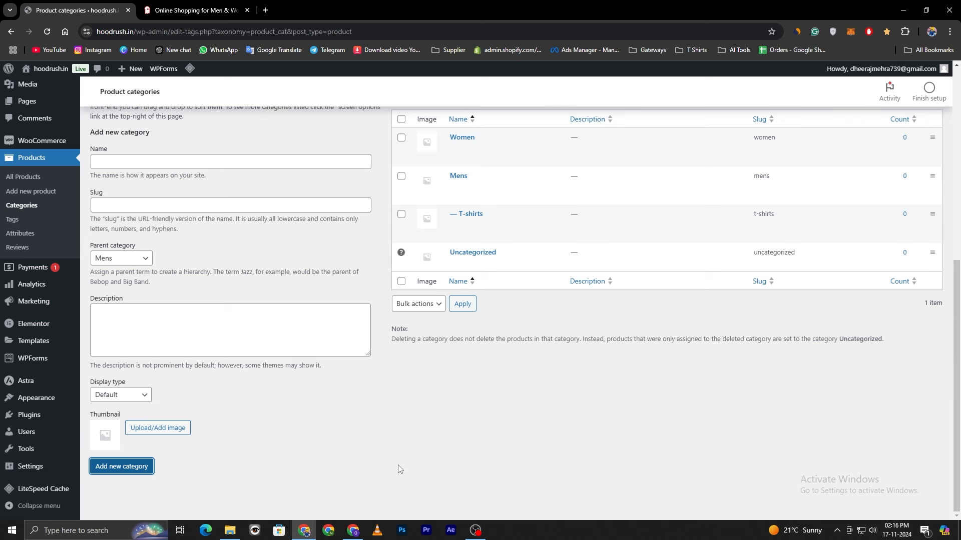
Add a product category named Hoodies with Women as its parent category.
scroll(579, 469, "up", 1)
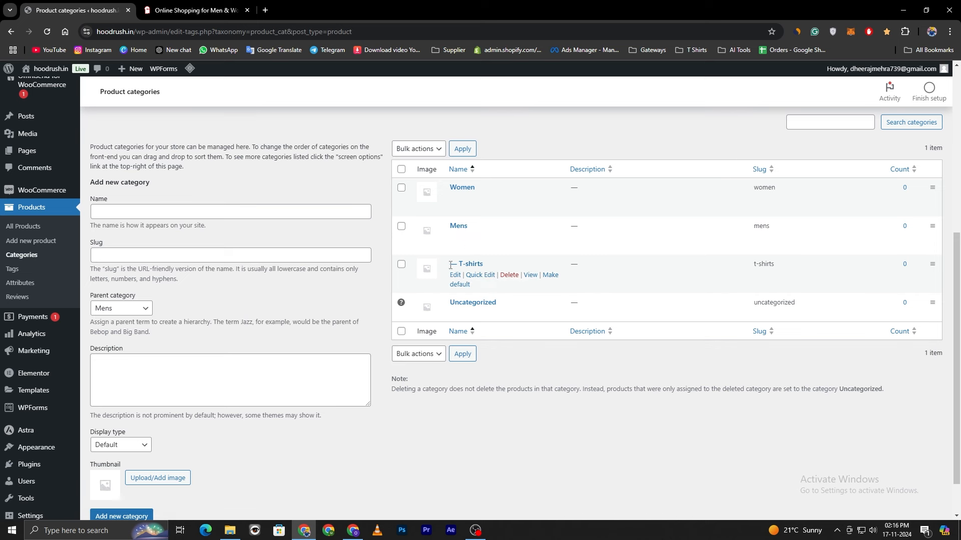
left_click_drag(449, 264, 456, 265)
left_click(517, 429)
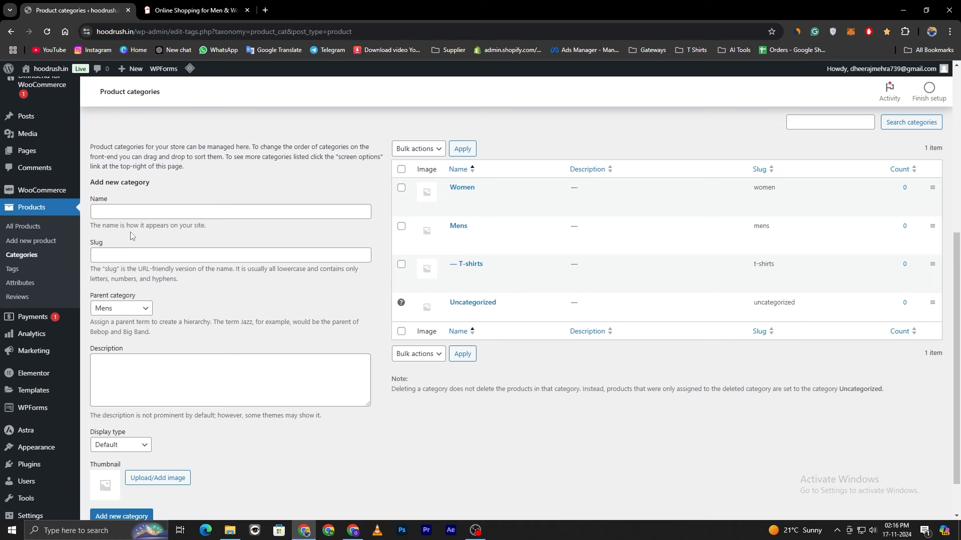
left_click(115, 212)
type("Hoodies")
left_click(138, 309)
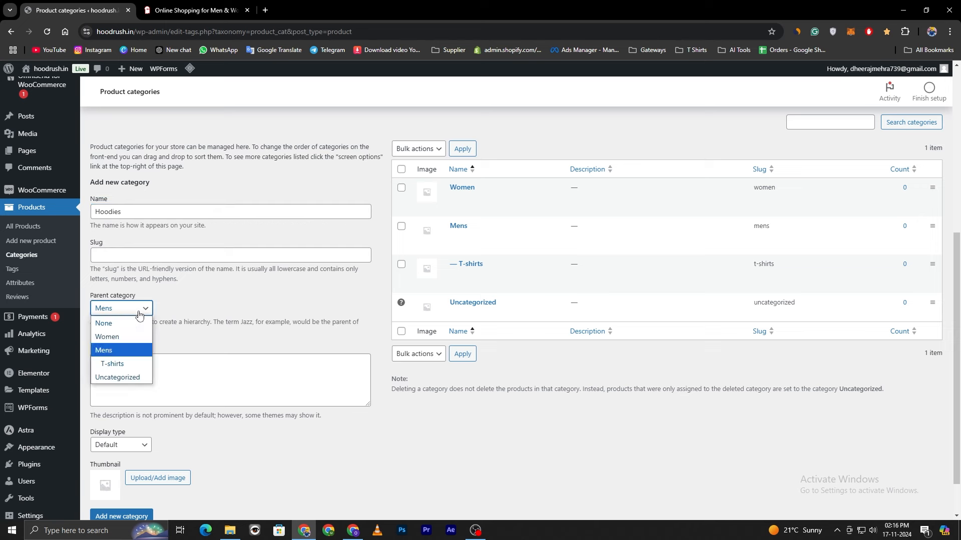
left_click(124, 336)
scroll(276, 443, "down", 1)
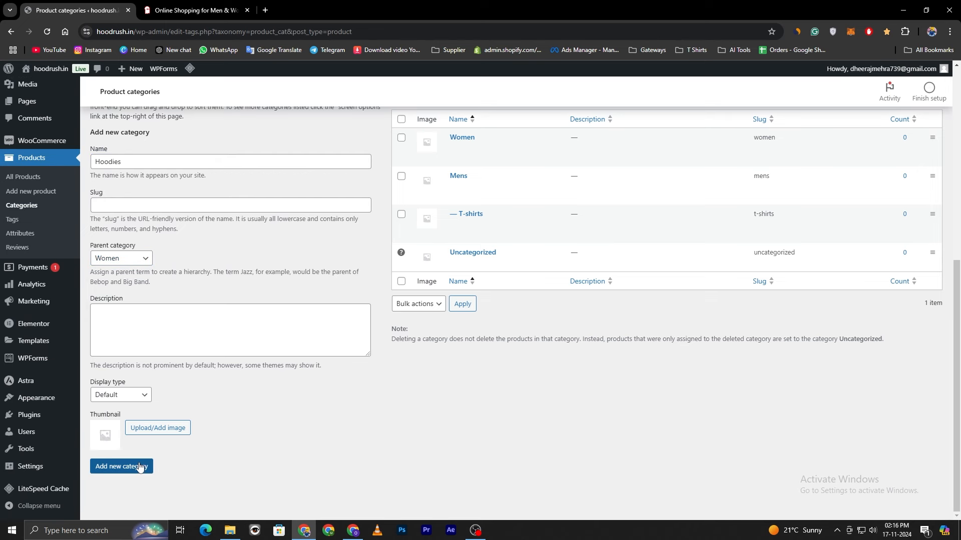
left_click(122, 467)
scroll(396, 470, "up", 1)
mouse_move(481, 236)
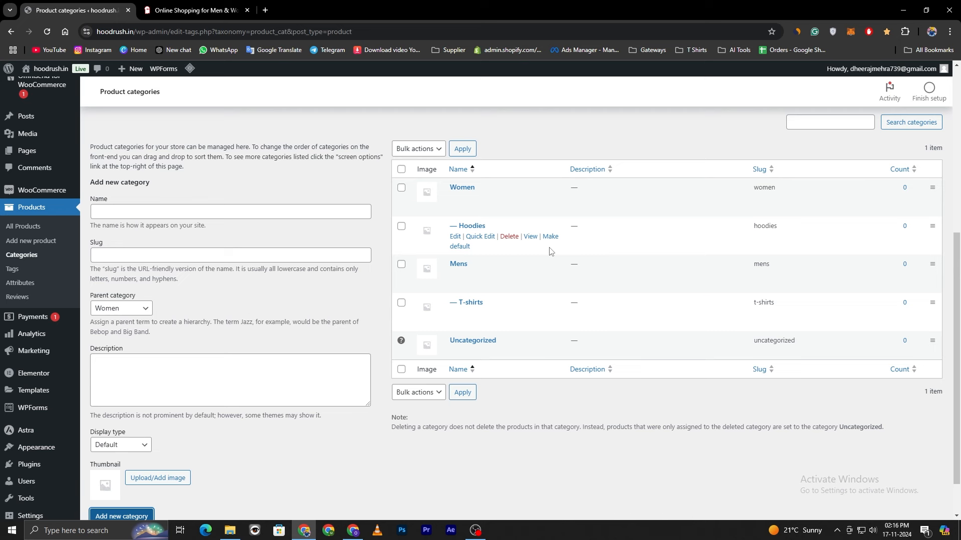
mouse_move(498, 316)
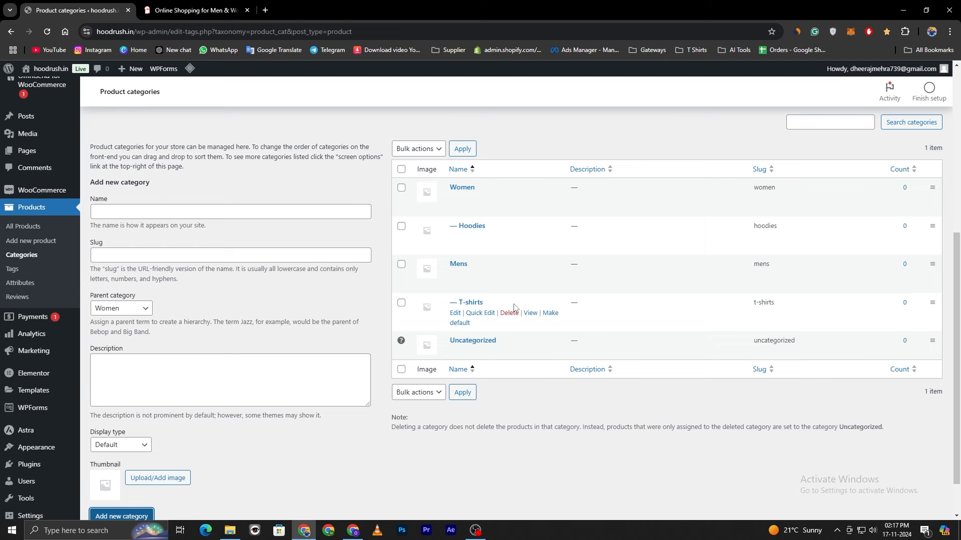
Start a new product and look over the form's description, product data and category sections.
left_click(30, 241)
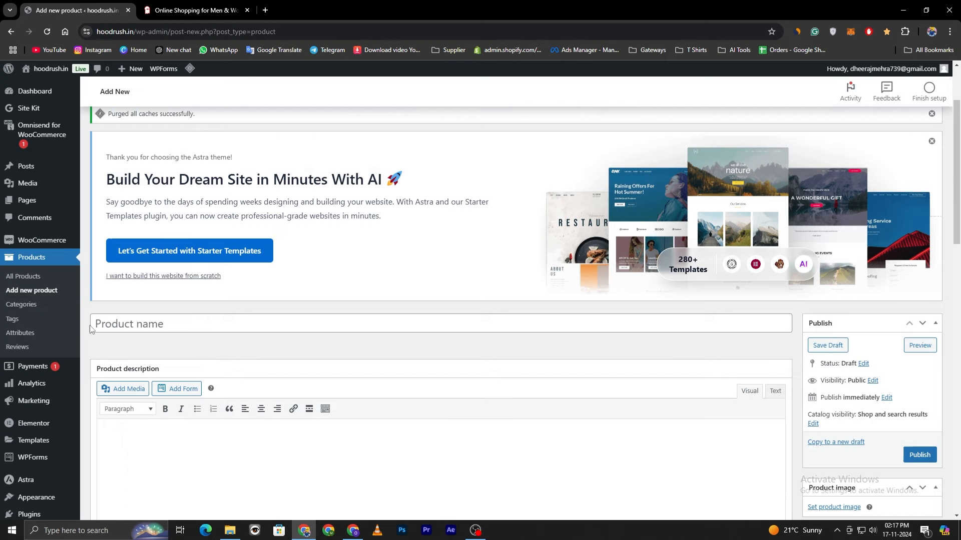
scroll(128, 370, "down", 3)
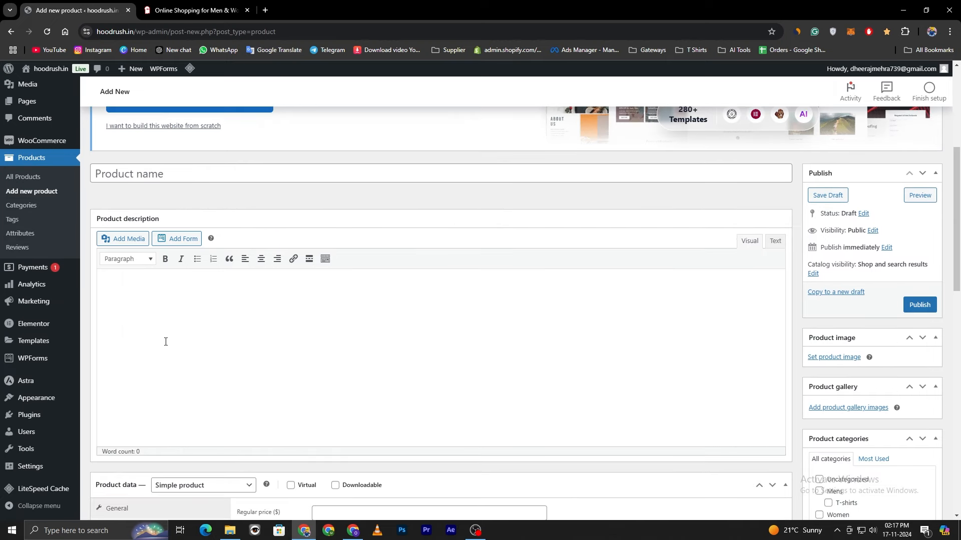
scroll(165, 342, "down", 3)
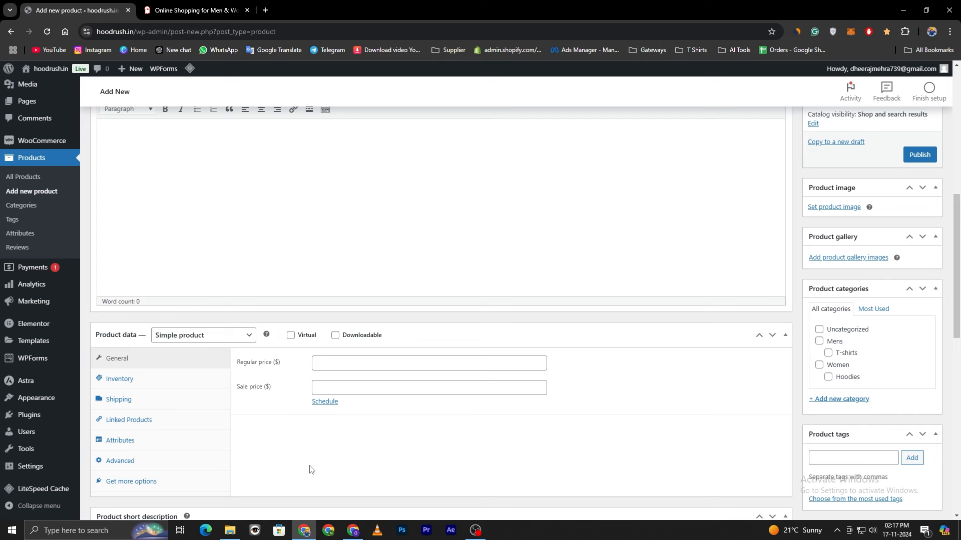
scroll(312, 471, "up", 3)
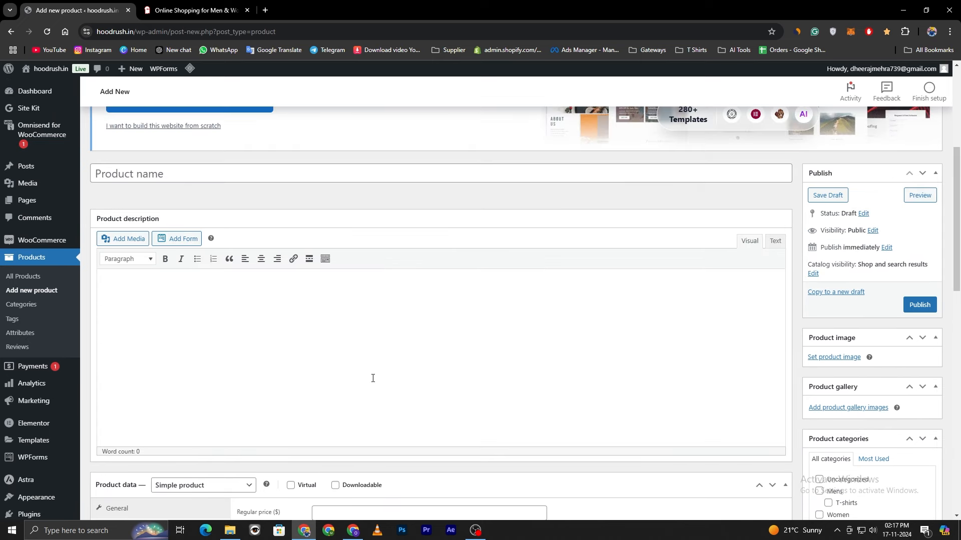
scroll(172, 384, "up", 2)
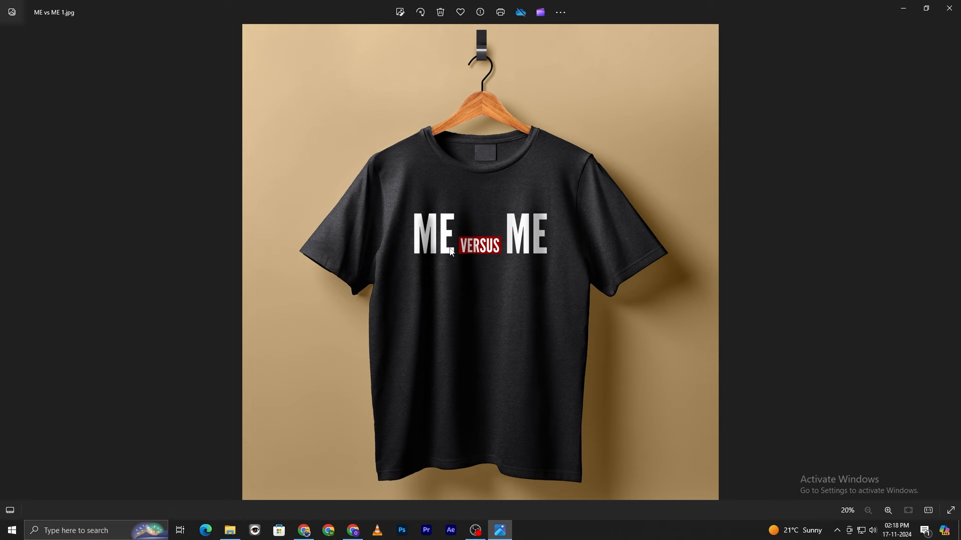
Minimize the T-shirt picture and its folder, and name the new product ME vs ME T shirt.
left_click(904, 8)
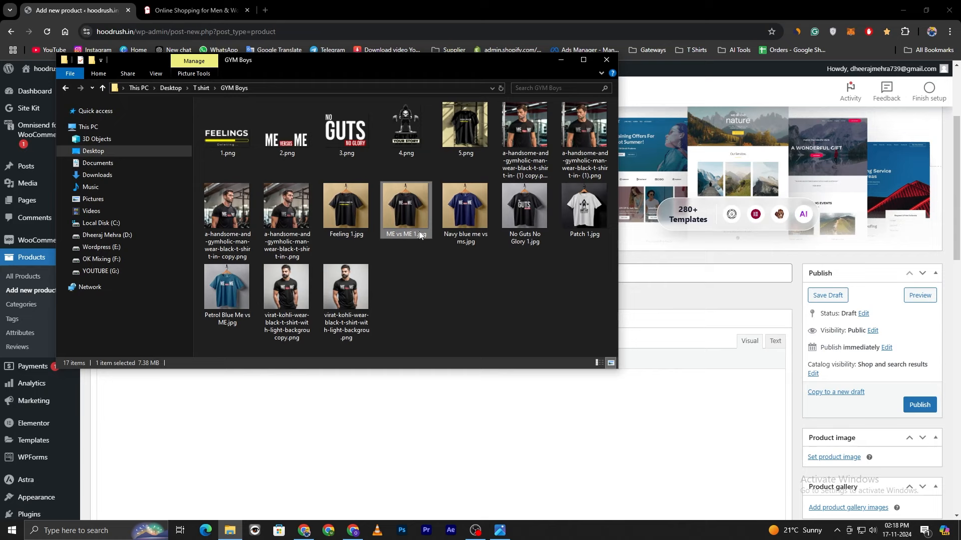
left_click(561, 59)
left_click(154, 275)
type("ME vs ME T shirt")
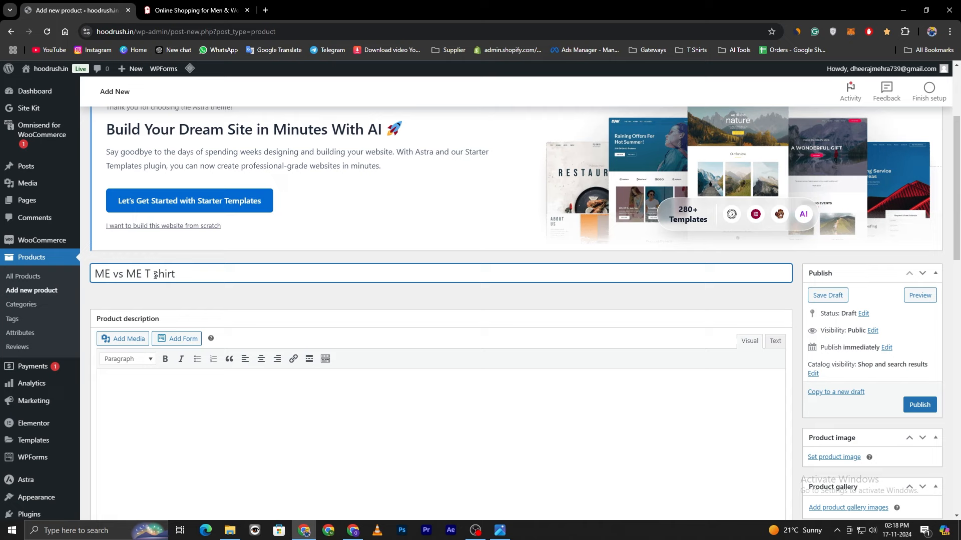
scroll(210, 274, "down", 1)
left_click(354, 369)
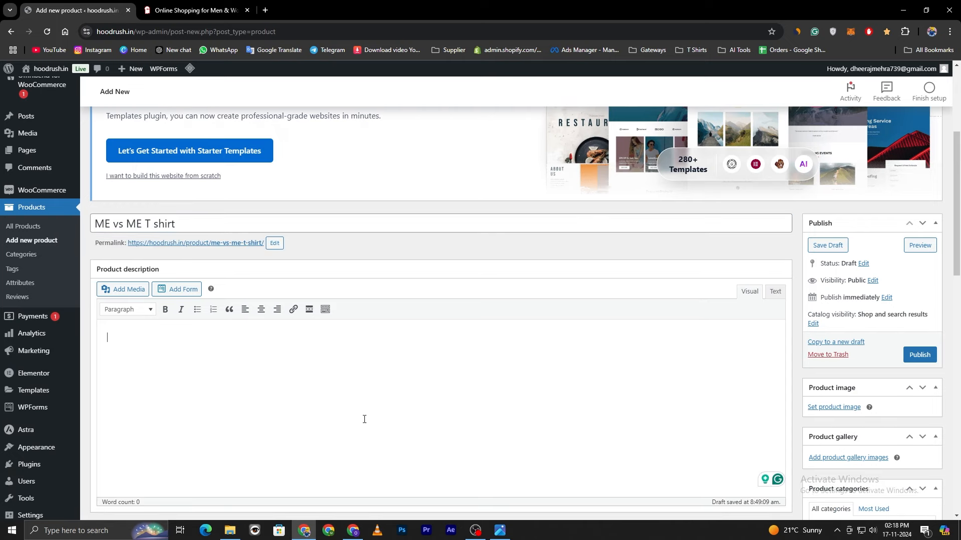
Switch to The Souled Store, go to the men's T-shirts and open the TSS Originals: Immortal hooded T-shirt.
left_click(192, 10)
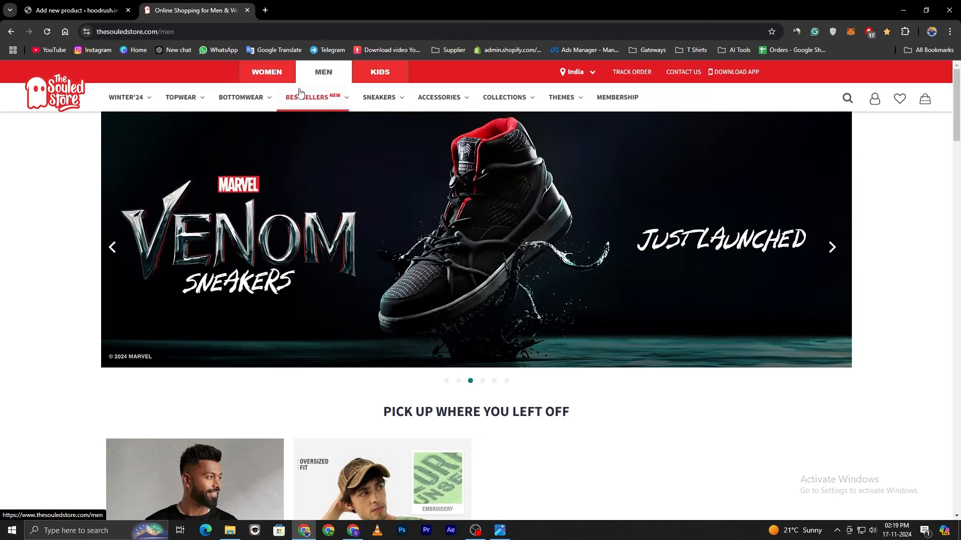
mouse_move(181, 97)
left_click(178, 139)
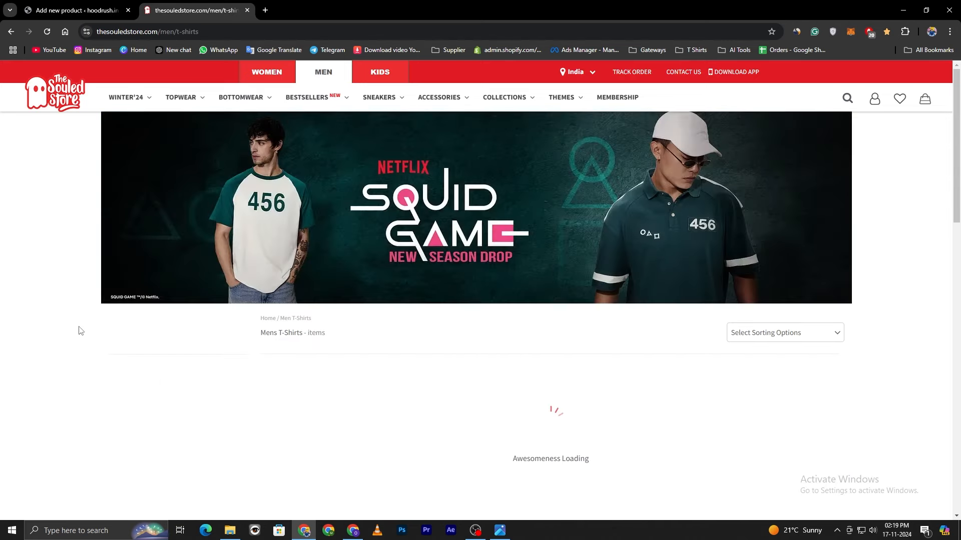
scroll(77, 330, "down", 3)
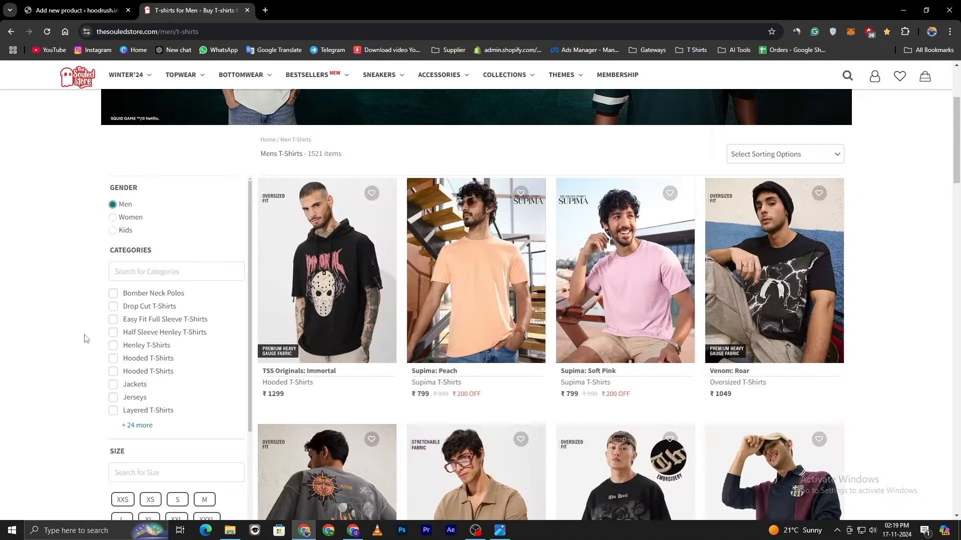
left_click(324, 275)
Copy the Material & Care and Country of Origin text from the product details into the new product's description.
scroll(898, 257, "down", 3)
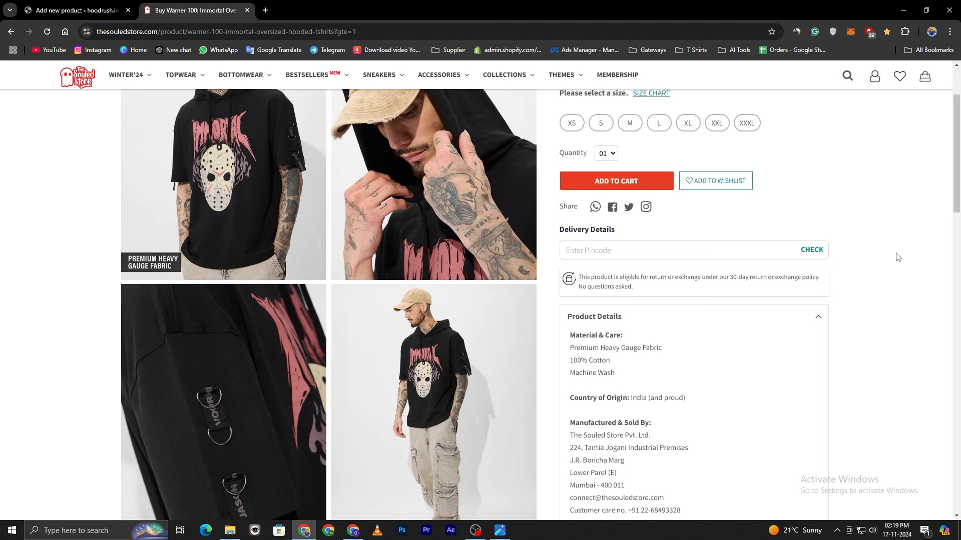
scroll(621, 303, "down", 1)
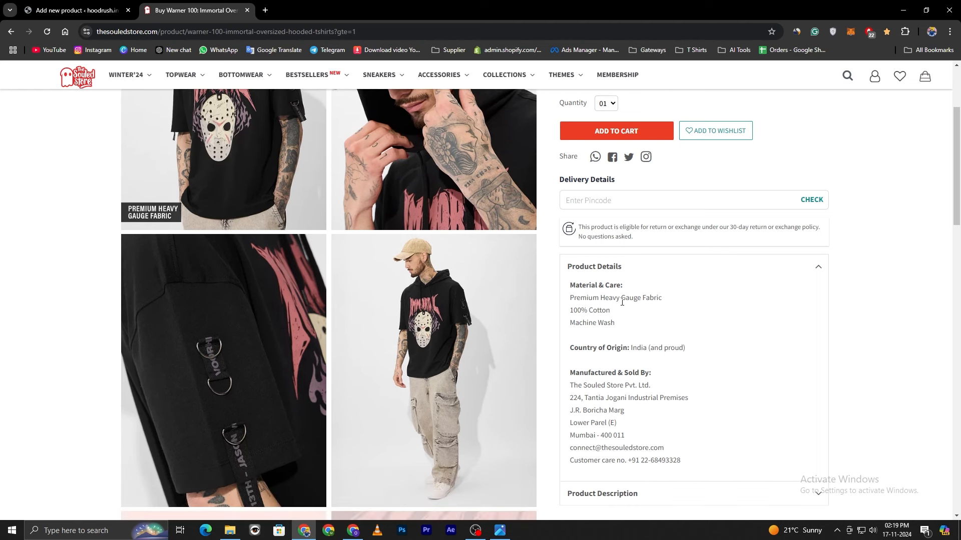
left_click_drag(570, 286, 691, 353)
key("ctrl+c")
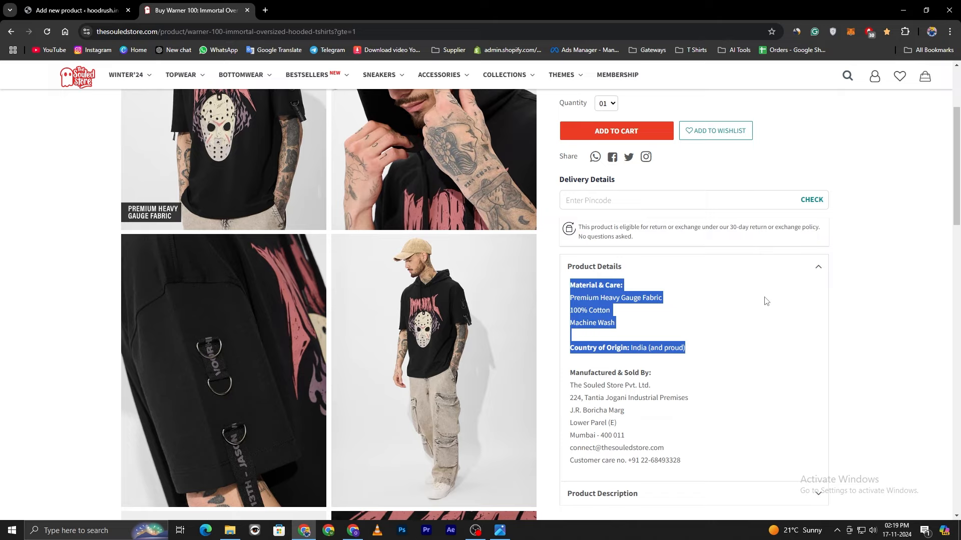
scroll(766, 301, "down", 5)
left_click(807, 245)
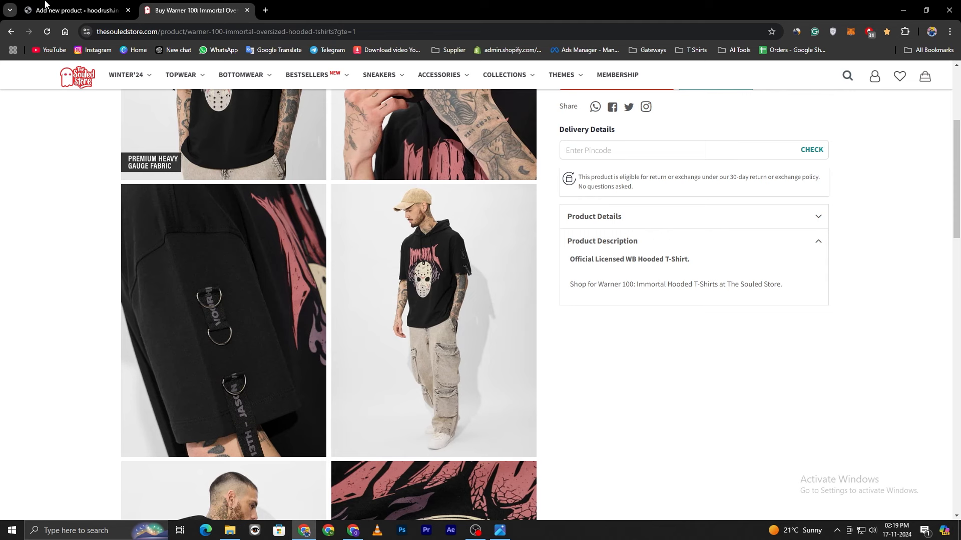
key("ctrl+shift+Tab")
left_click(133, 351)
key("ctrl+v")
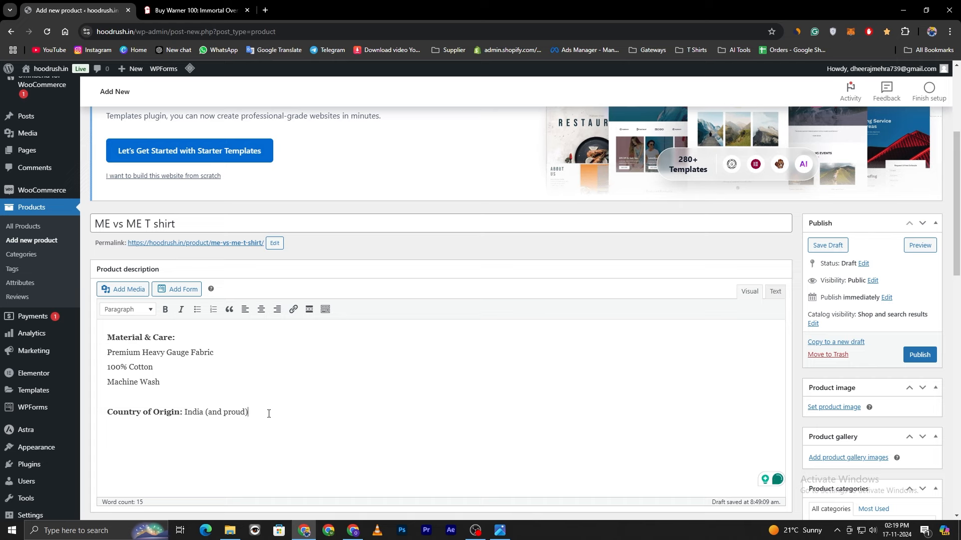
Review the available product types in the product data and keep Simple product selected.
scroll(295, 409, "down", 3)
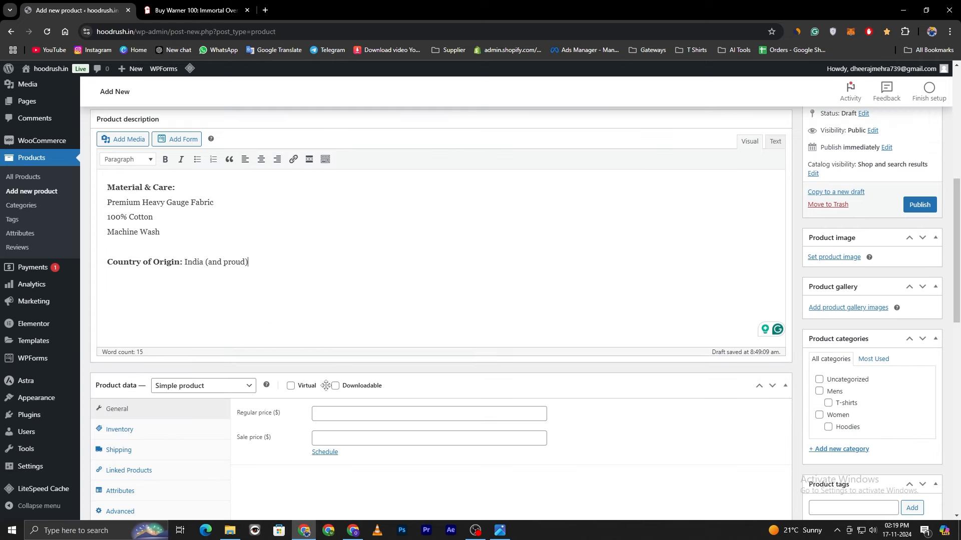
scroll(366, 280, "down", 1)
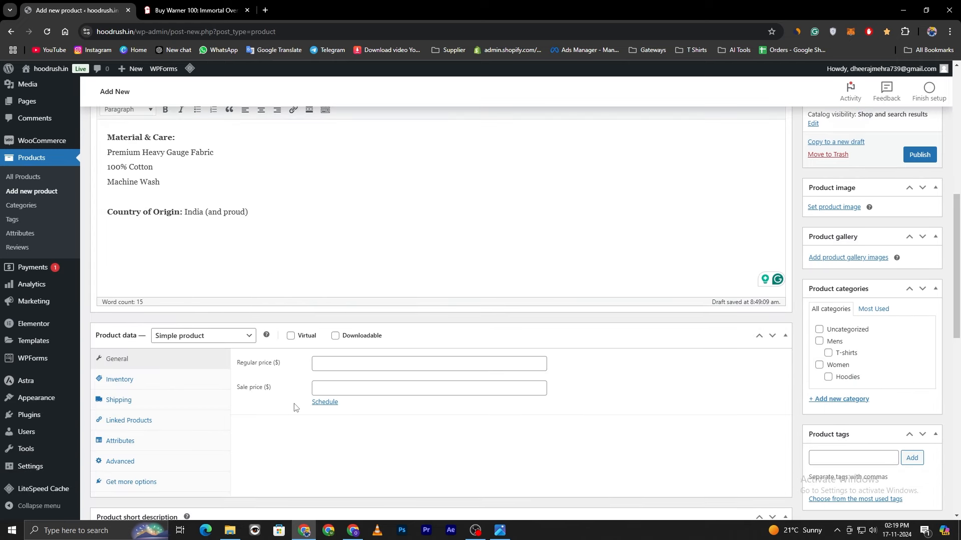
left_click(176, 343)
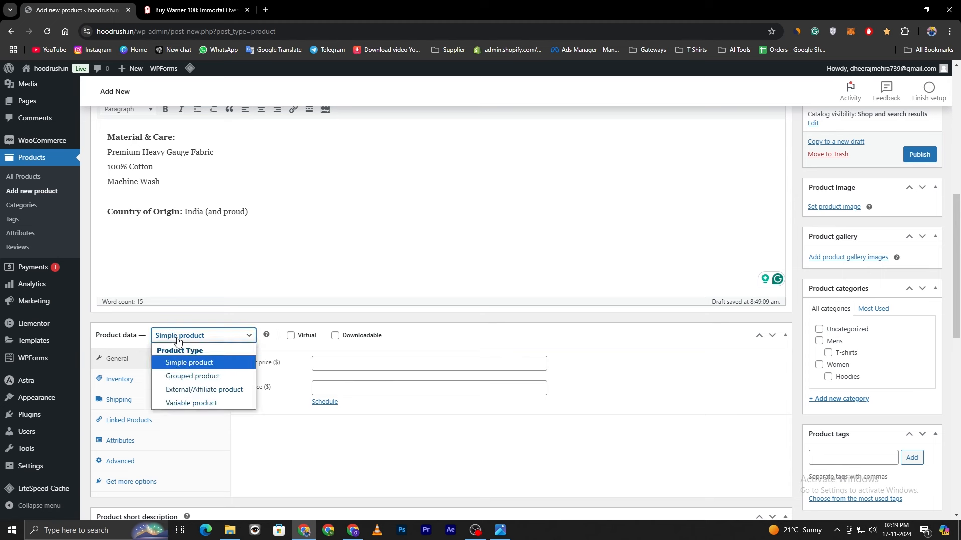
left_click(184, 365)
left_click(195, 336)
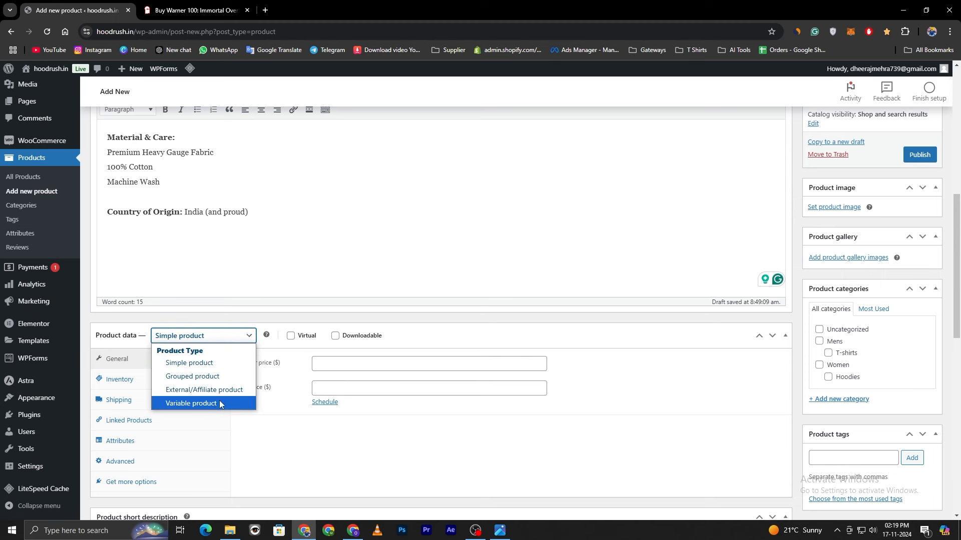
left_click(195, 336)
left_click(197, 336)
left_click(198, 364)
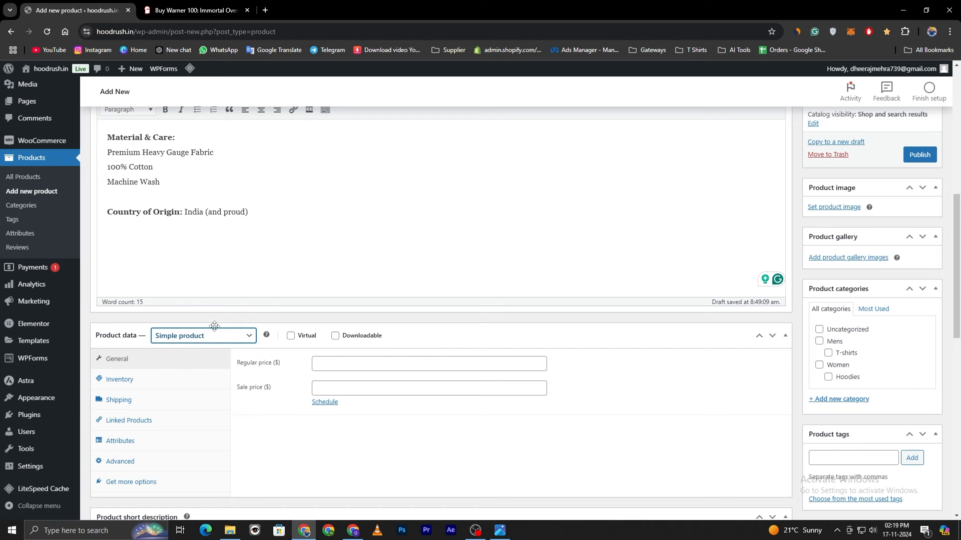
Set the product's regular price to 799.
left_click(328, 363)
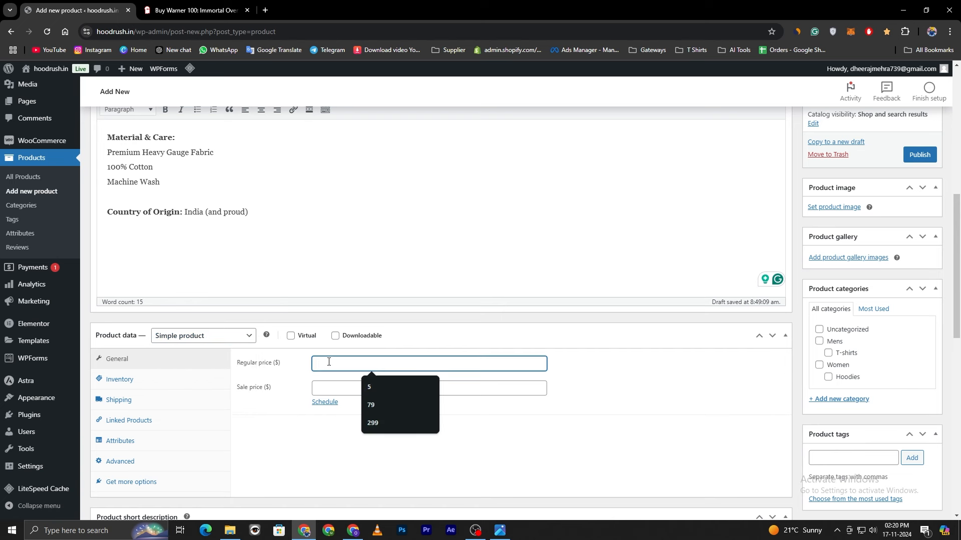
type("799")
left_click(314, 464)
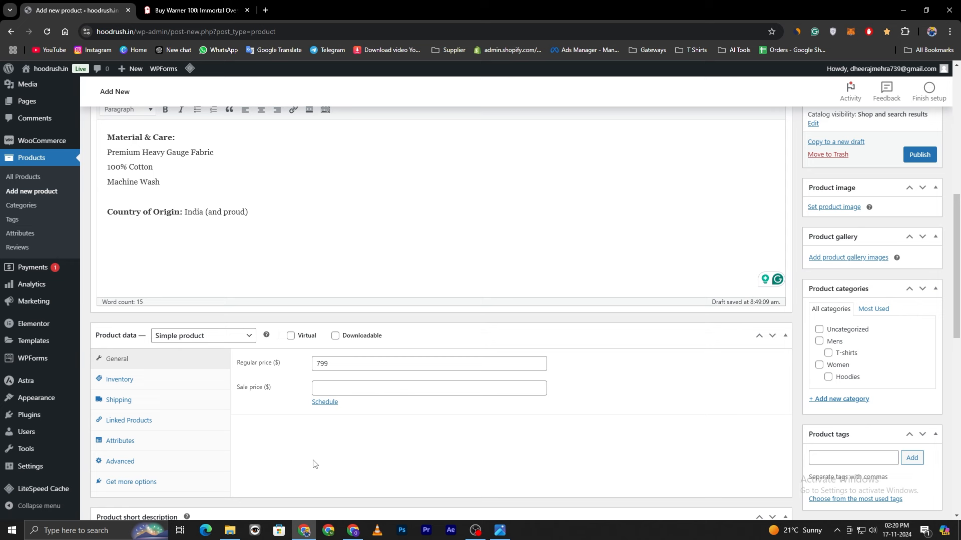
Try a sale price of 599 for the product and clear it again.
left_click(326, 389)
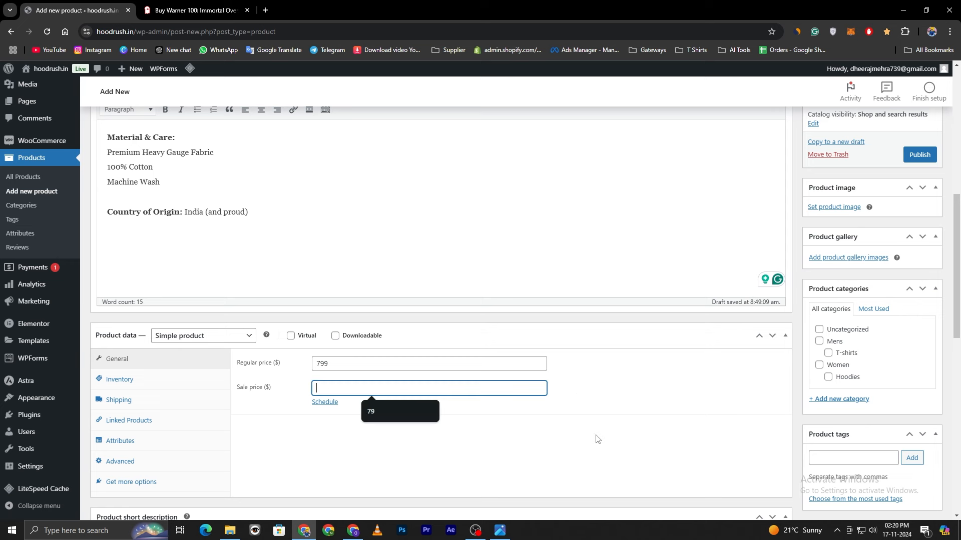
type("599")
left_click(656, 406)
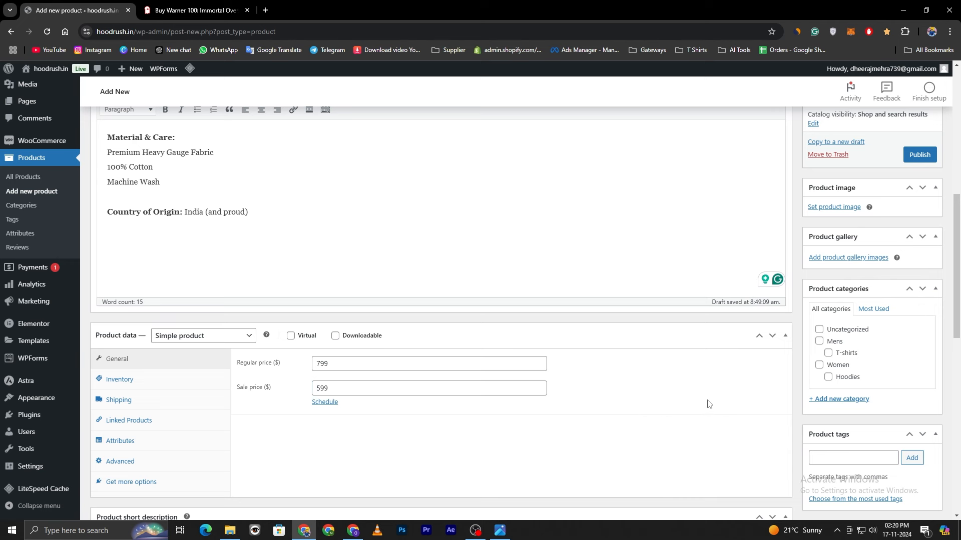
left_click(349, 388)
double_click(349, 388)
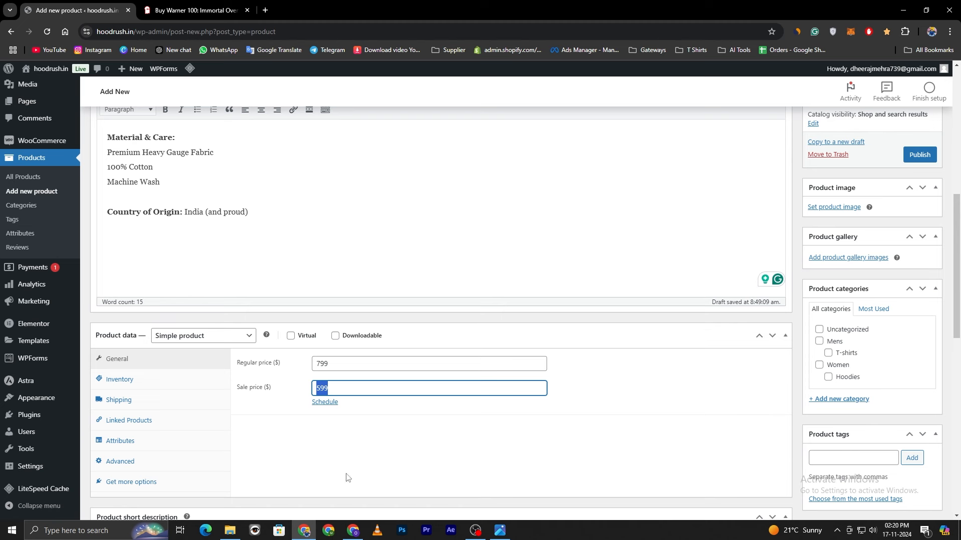
key("BackSpace")
left_click(319, 454)
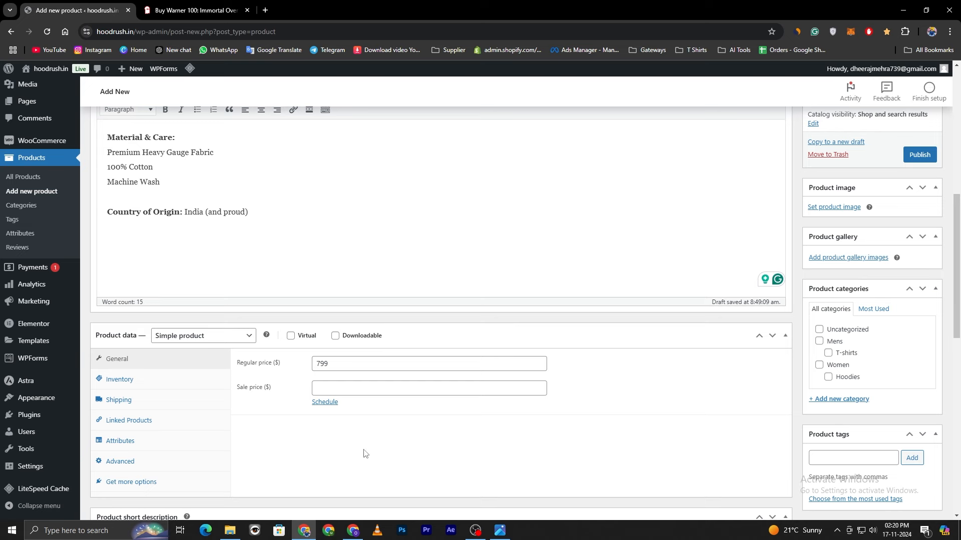
Upload the black ME vs ME T-shirt picture and set it as the product image.
scroll(659, 382, "down", 1)
scroll(671, 403, "up", 3)
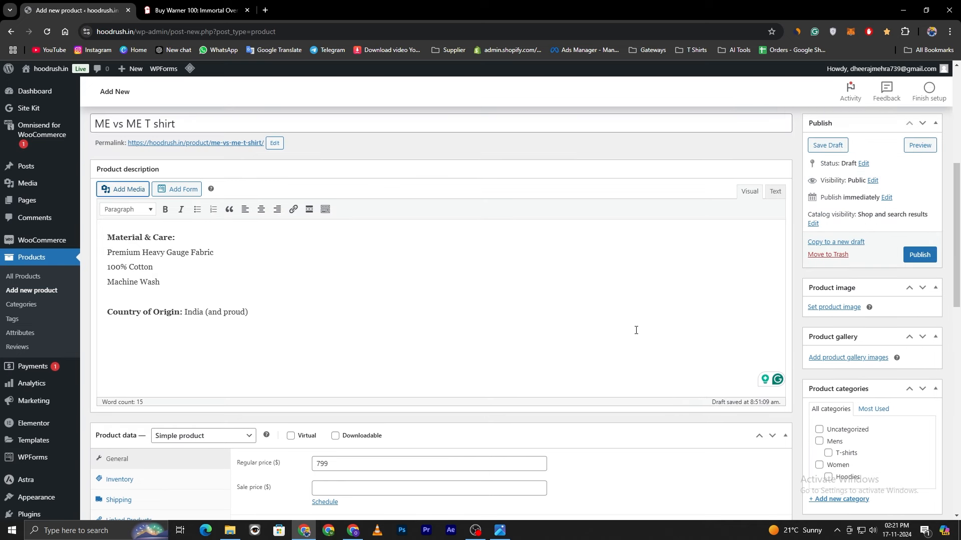
left_click(826, 307)
left_click(484, 294)
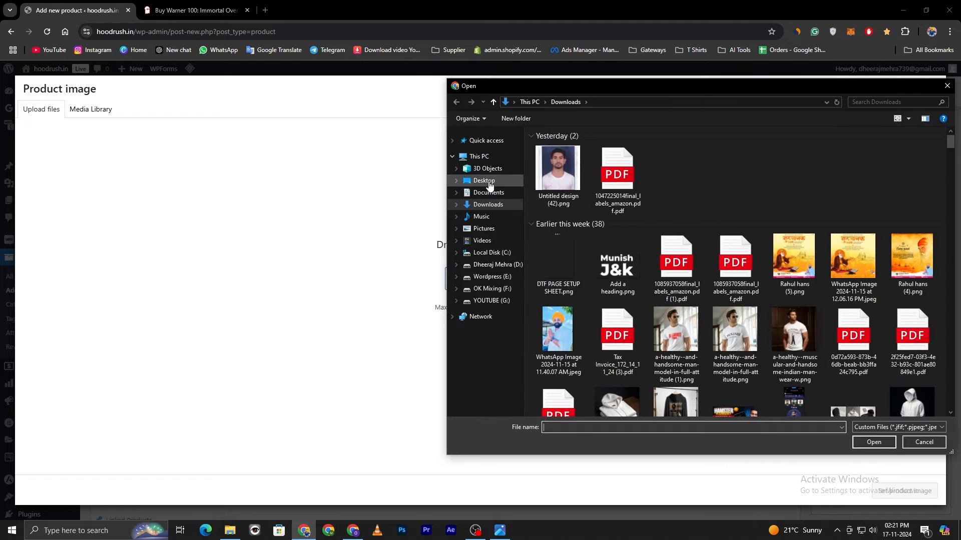
left_click(484, 181)
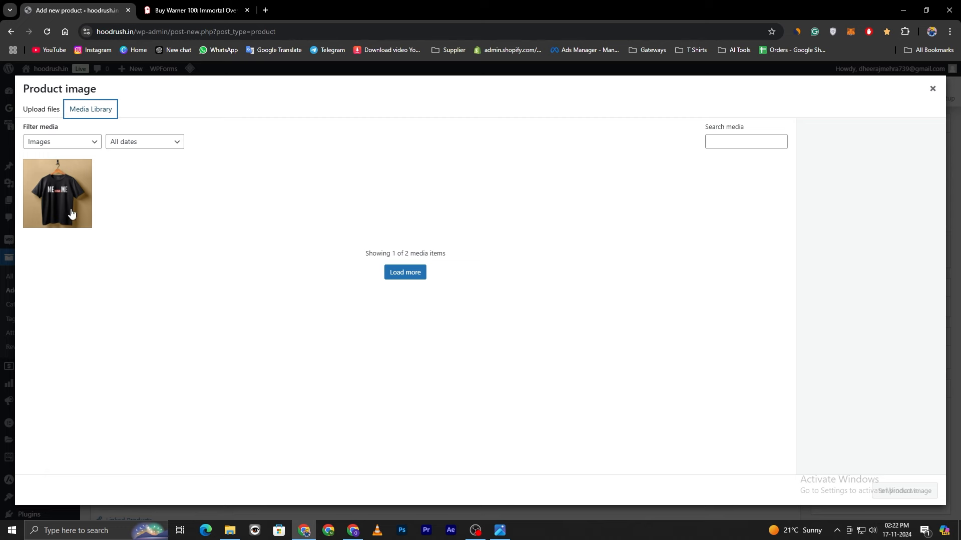
left_click(71, 213)
left_click(906, 492)
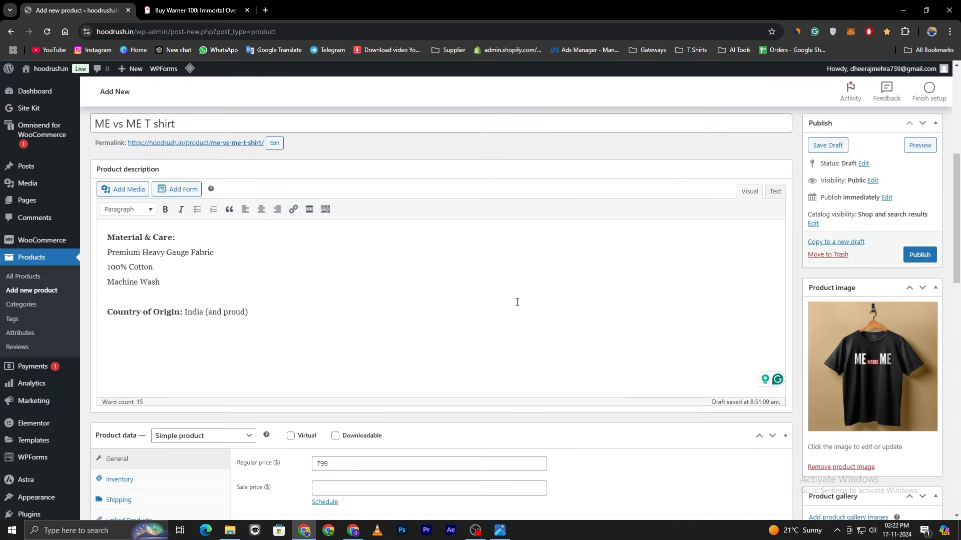
Examine the gallery photos on The Souled Store's Immortal hooded T-shirt page as a reference.
scroll(817, 479, "down", 1)
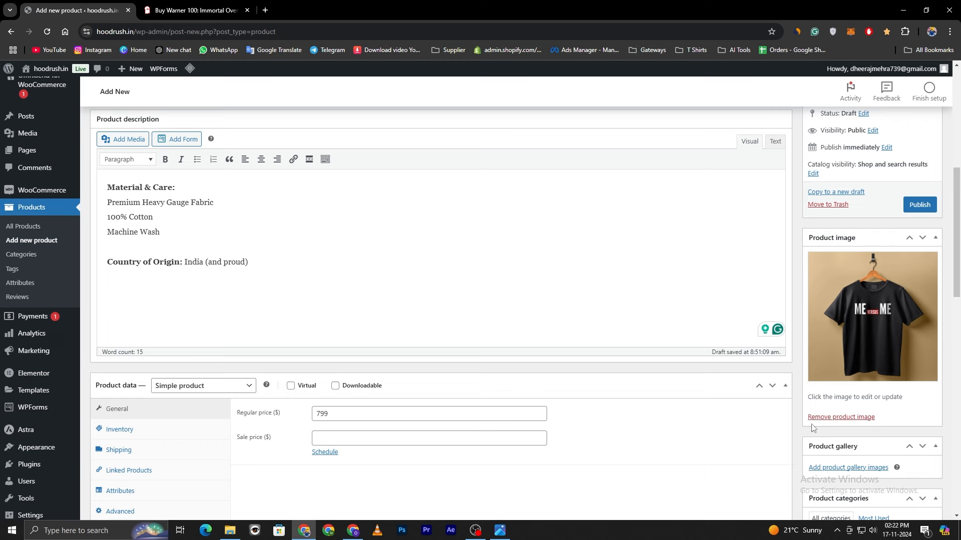
scroll(891, 449, "down", 1)
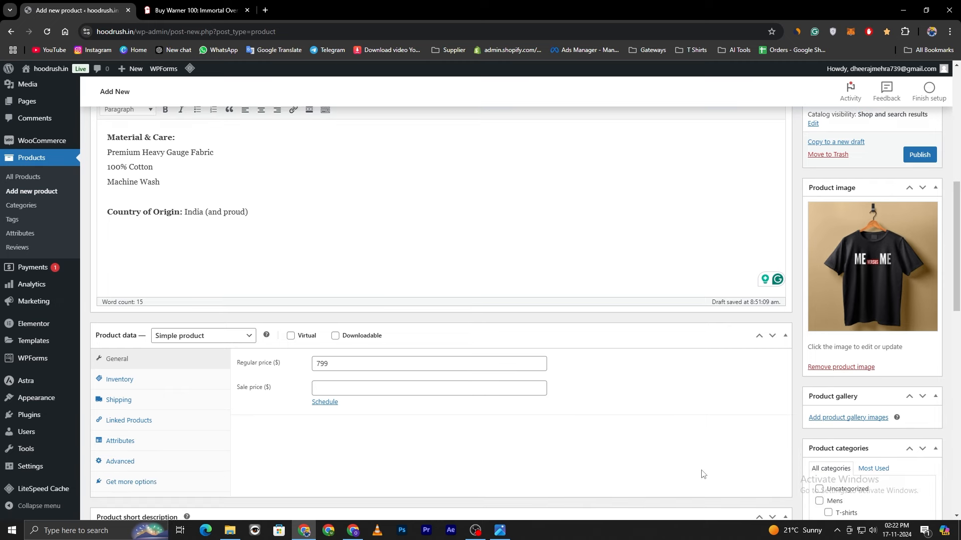
left_click(181, 6)
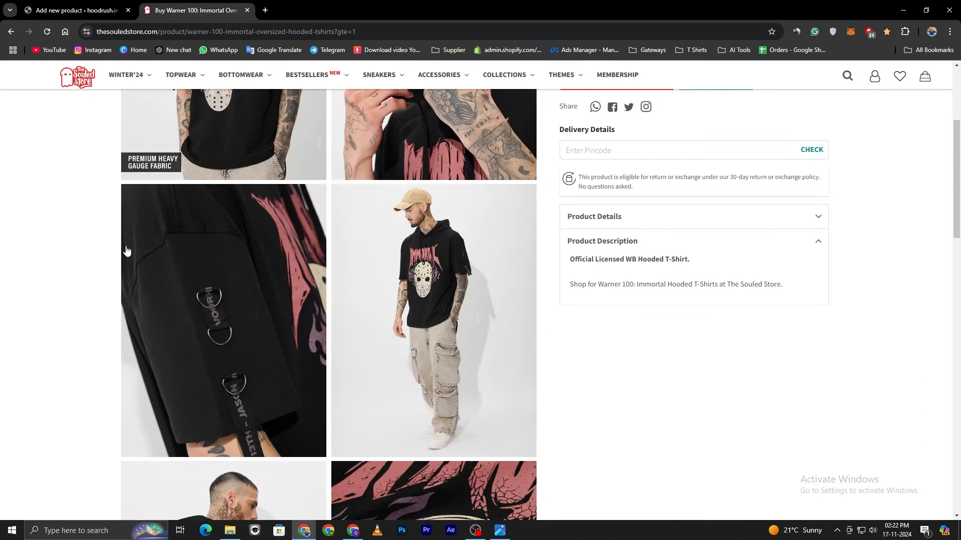
scroll(33, 305, "up", 1)
scroll(33, 305, "up", 4)
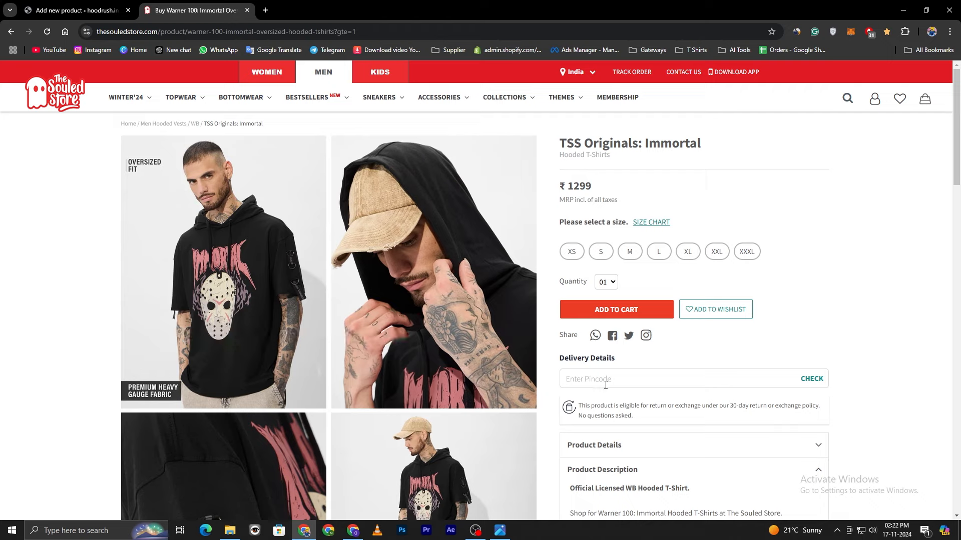
scroll(944, 295, "down", 2)
scroll(482, 339, "down", 12)
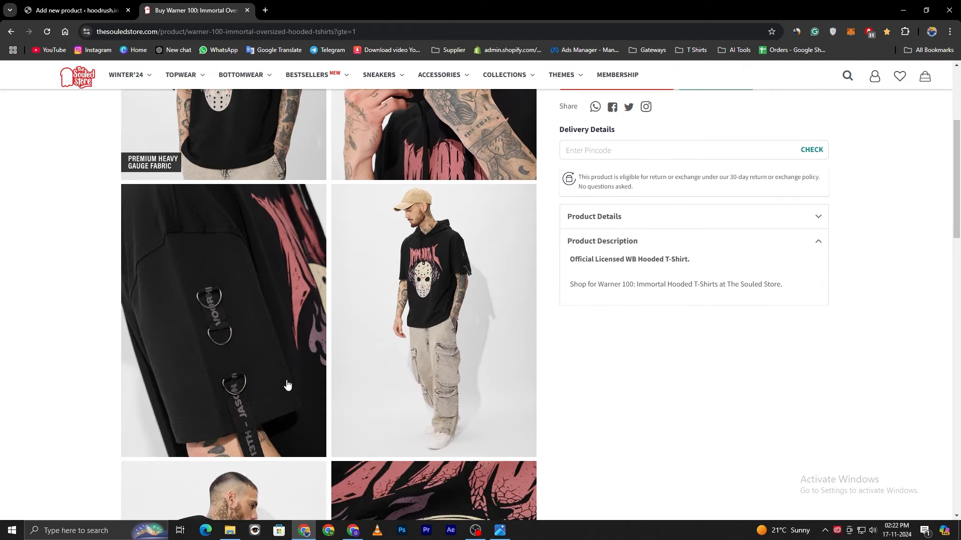
scroll(232, 272, "up", 10)
scroll(693, 389, "up", 5)
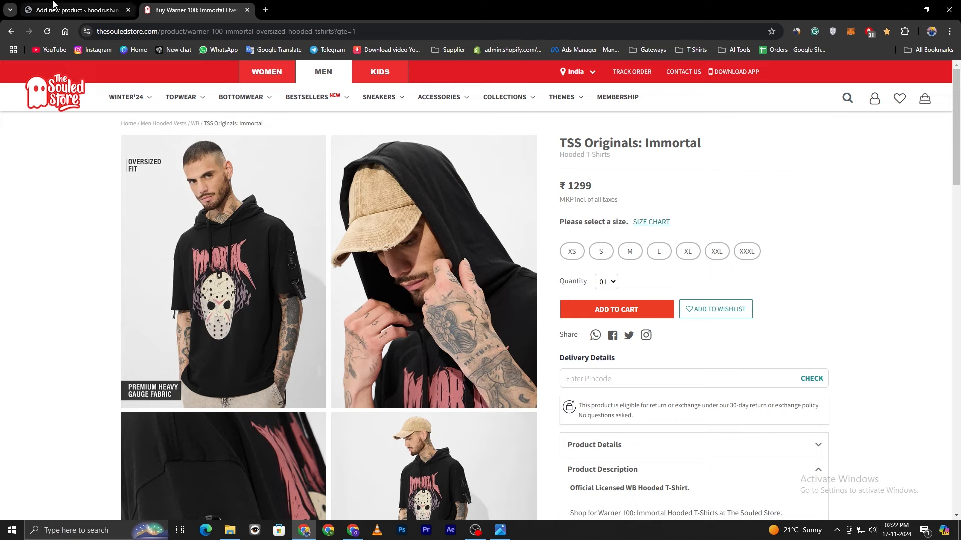
Upload the three model photos ending in "copy.png" from the GYM Boys folder and add them to the product gallery.
left_click(75, 10)
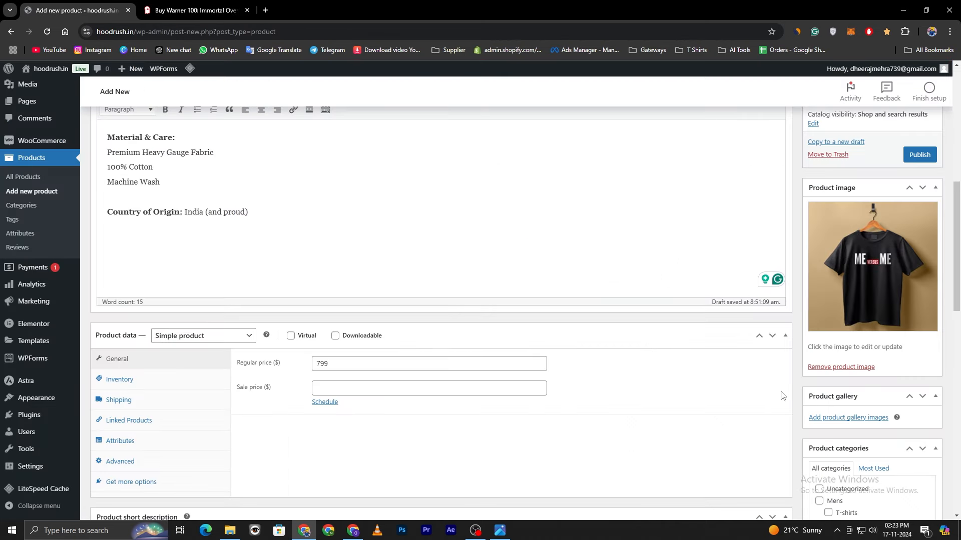
scroll(783, 395, "down", 1)
left_click(849, 371)
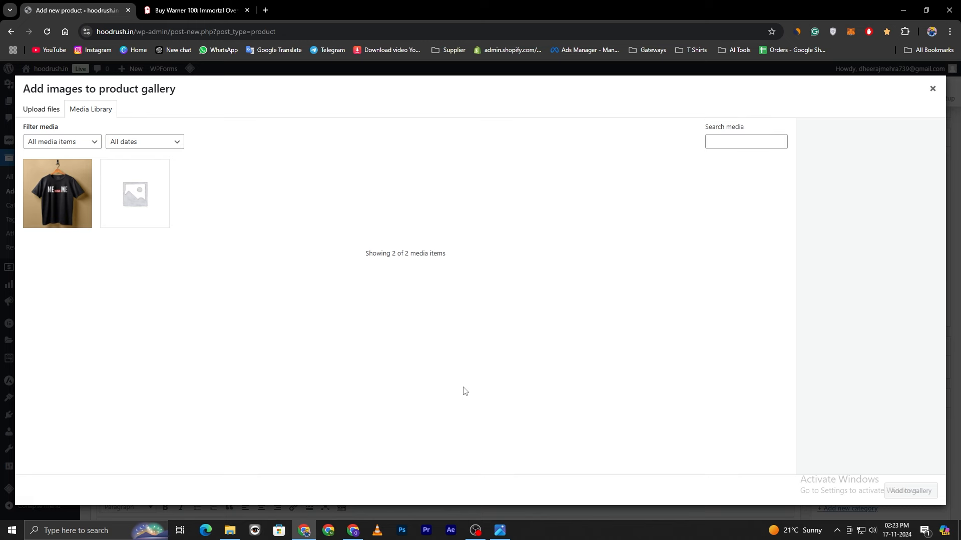
left_click(42, 108)
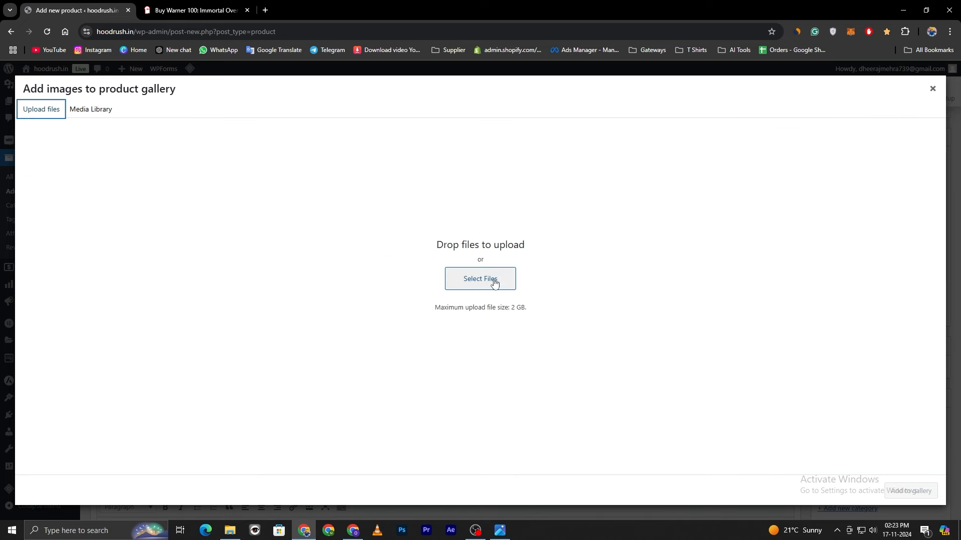
left_click(493, 279)
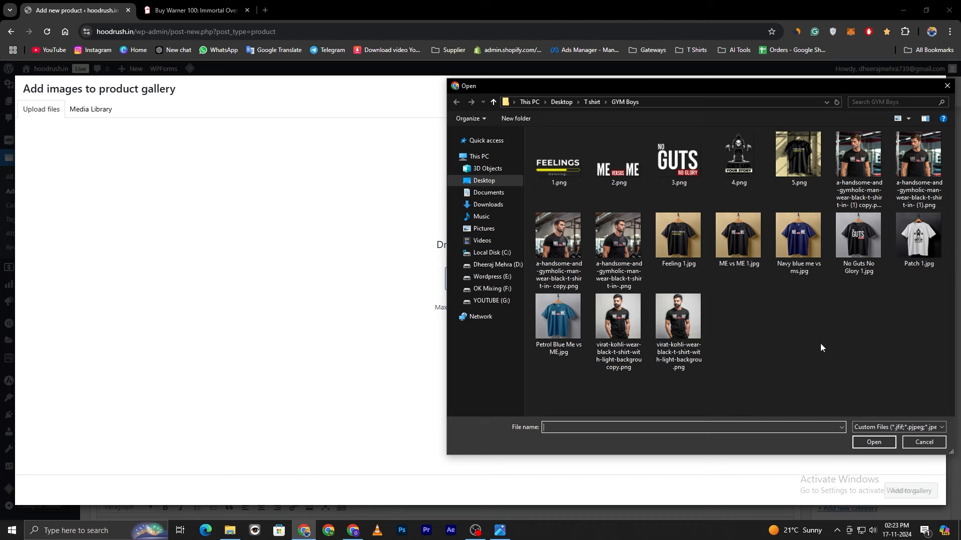
left_click(859, 160)
left_click(558, 240, "ctrl")
left_click(618, 320, "ctrl")
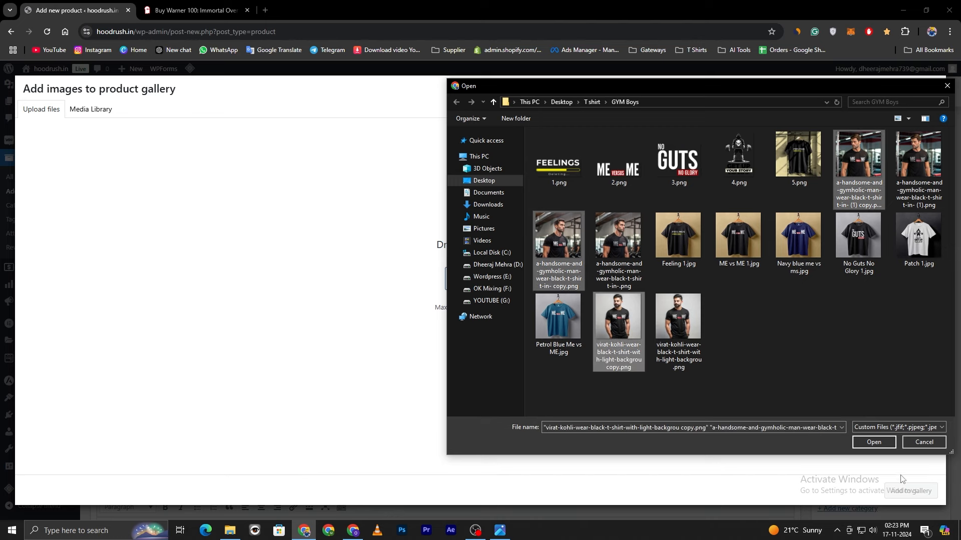
left_click(884, 445)
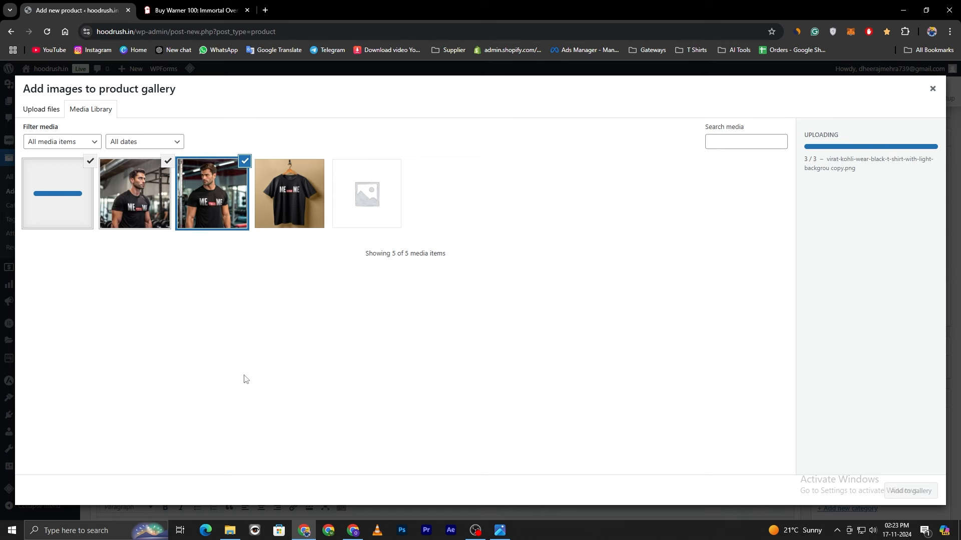
left_click(150, 190)
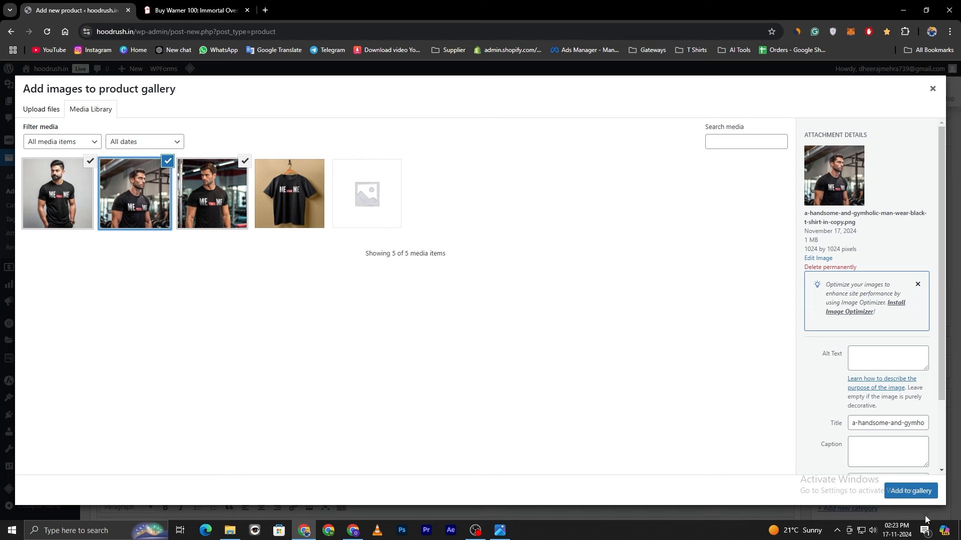
left_click(909, 492)
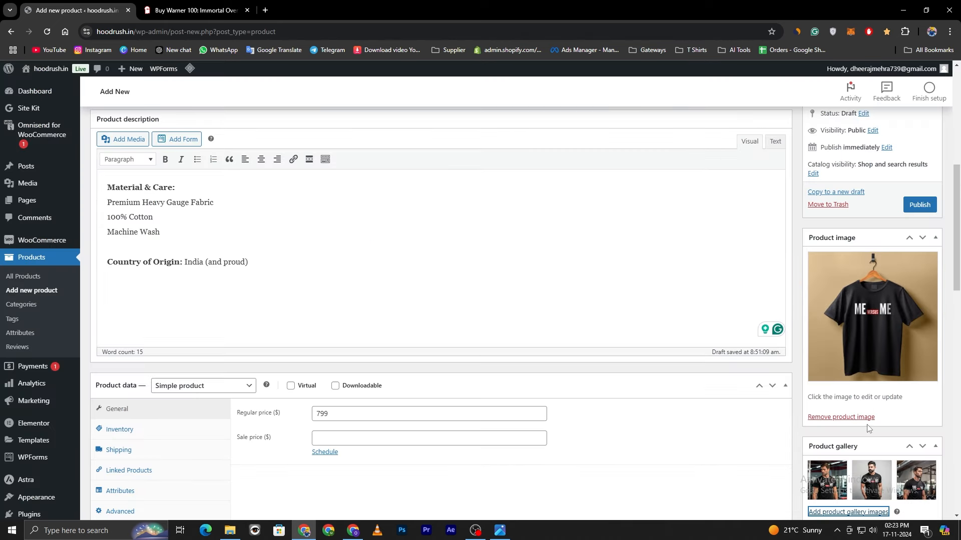
Publish the ME vs ME T shirt product and open its page from the live store's Shop page.
left_click(919, 205)
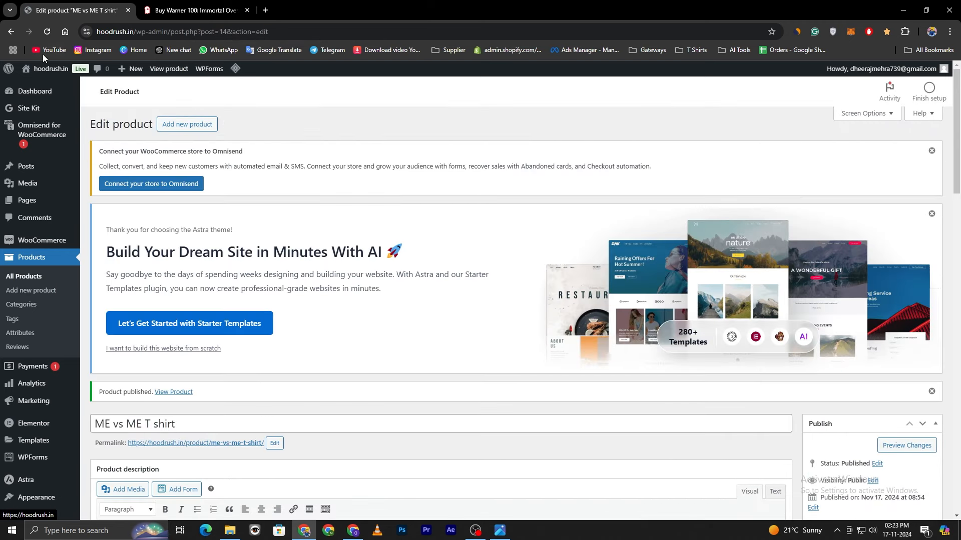
middle_click(42, 71)
left_click(174, 8)
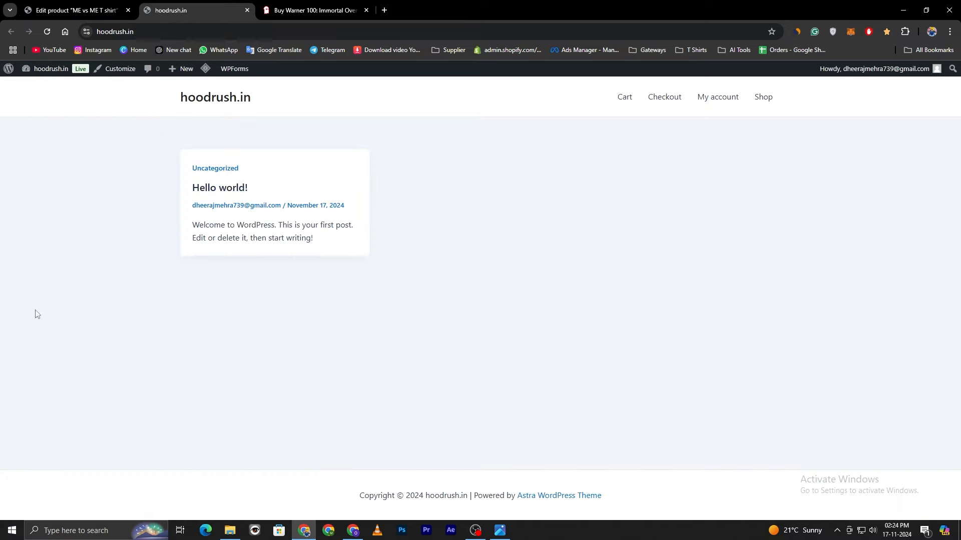
left_click(768, 100)
scroll(100, 353, "down", 2)
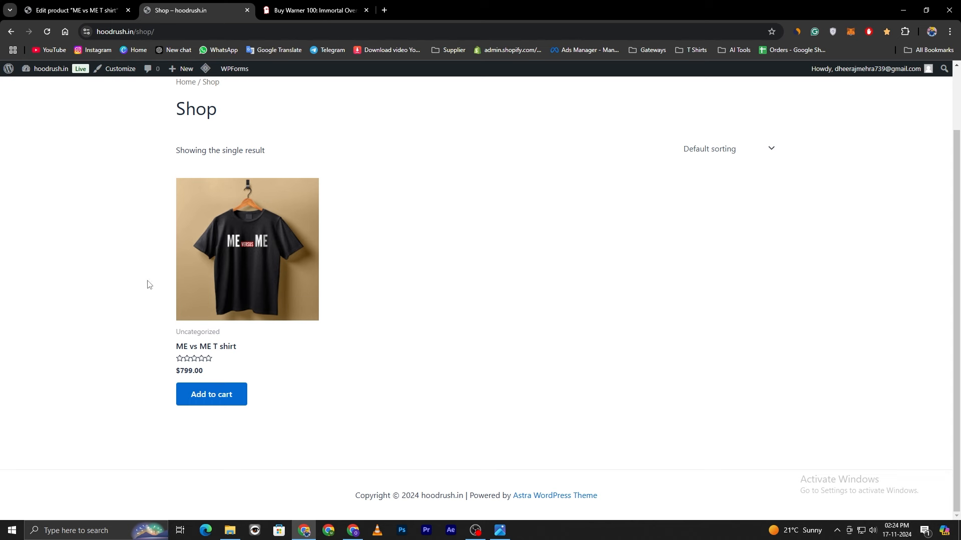
scroll(90, 267, "down", 1)
scroll(90, 301, "up", 1)
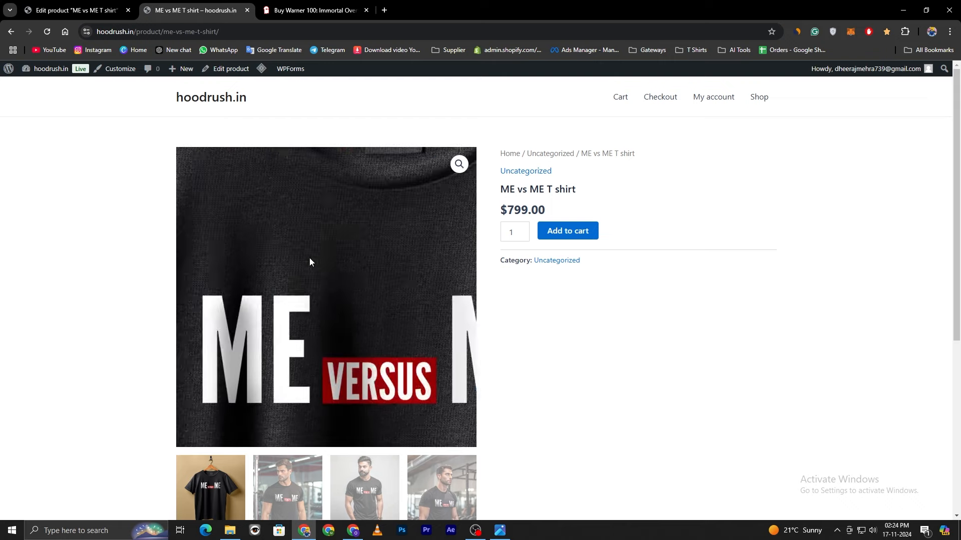
Look through the gallery images of the published ME vs ME T shirt and check its displayed price.
scroll(105, 431, "down", 1)
left_click(283, 450)
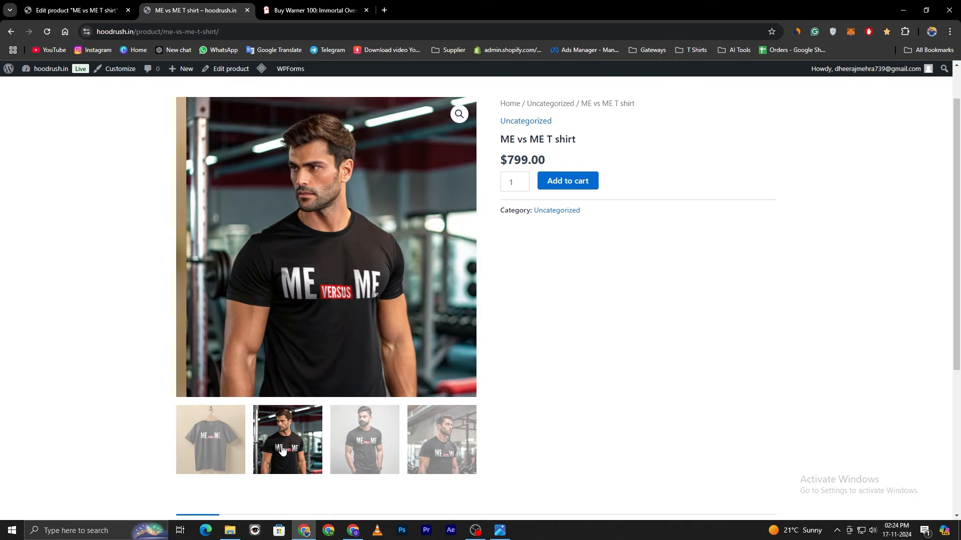
left_click(368, 455)
left_click(439, 442)
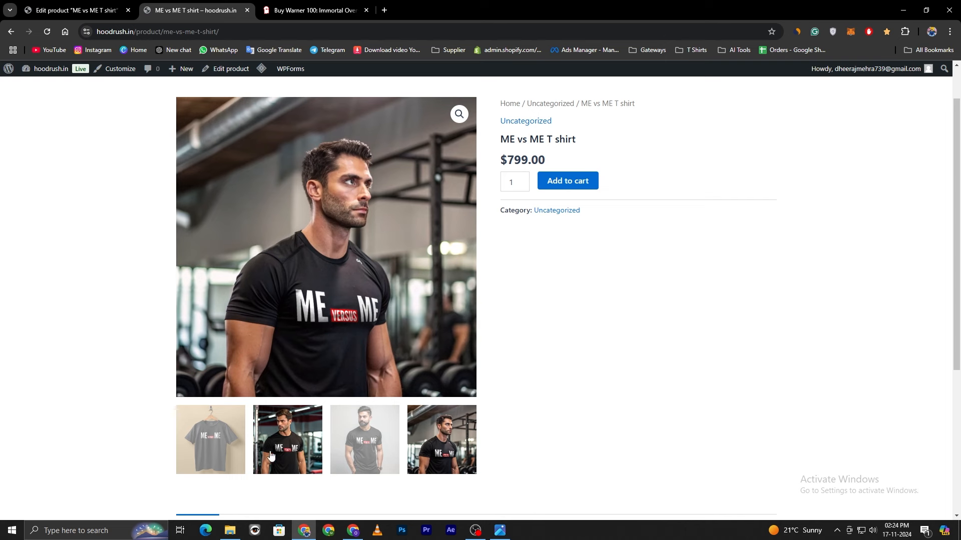
left_click(210, 440)
scroll(41, 391, "up", 1)
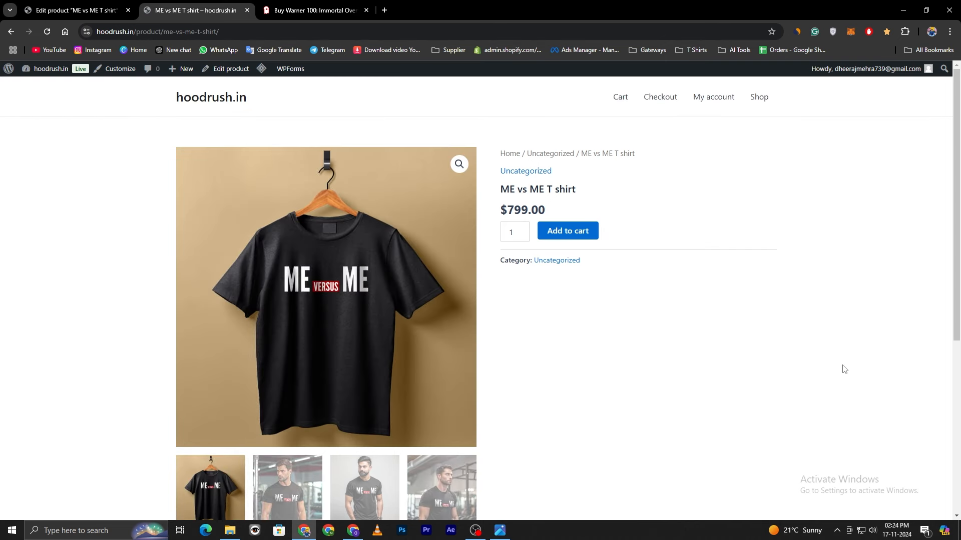
left_click_drag(498, 216, 505, 212)
left_click(495, 212)
Set the WooCommerce store currency to Indian rupee (₹) — INR, save the settings and return to the live product page.
left_click(74, 9)
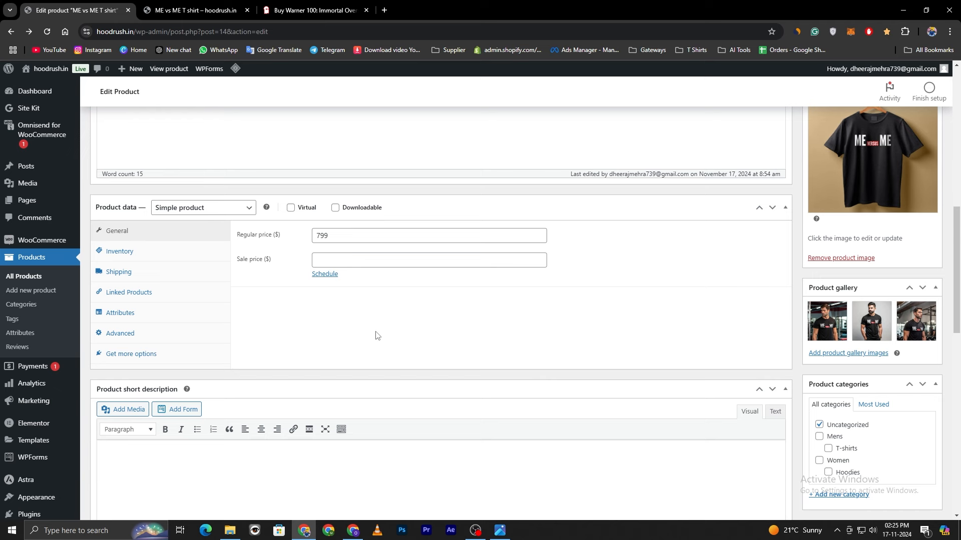
mouse_move(35, 243)
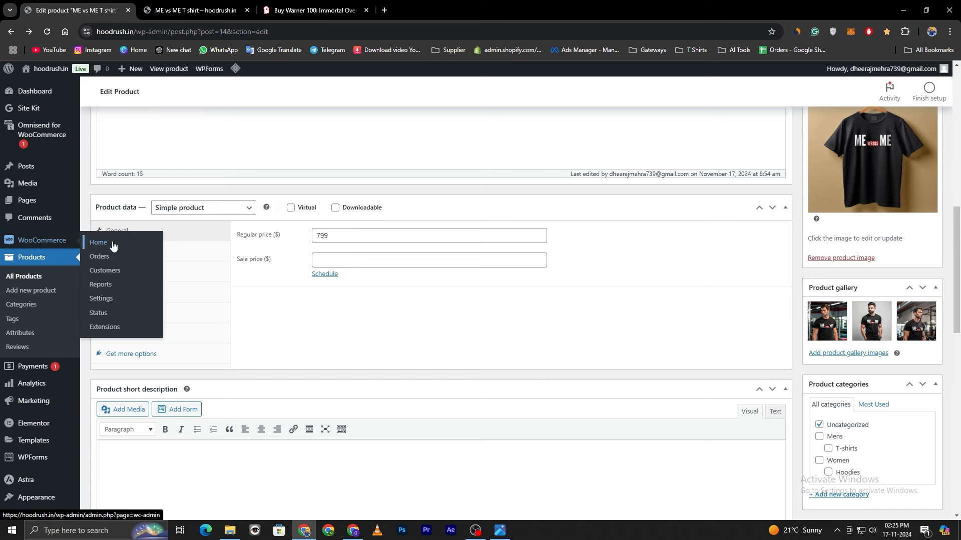
left_click(110, 300)
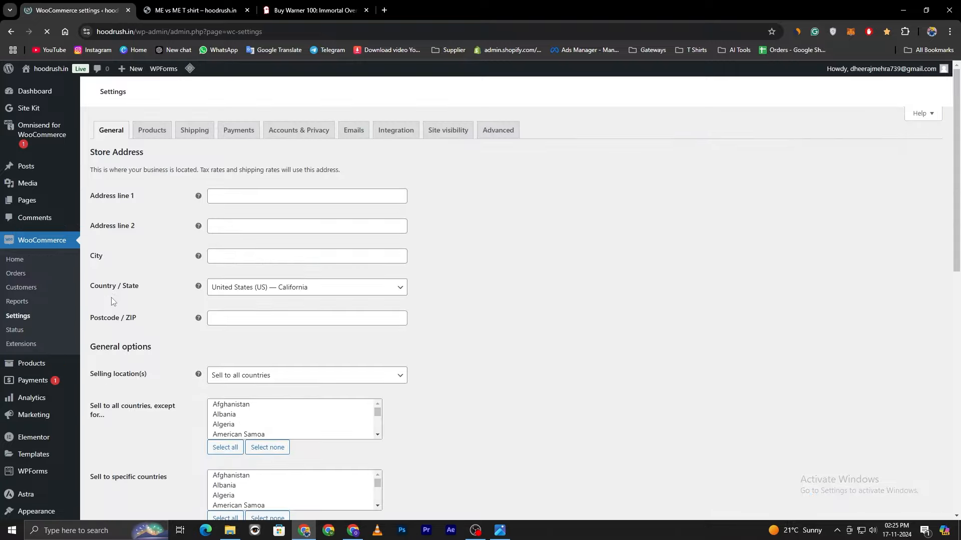
scroll(485, 358, "down", 6)
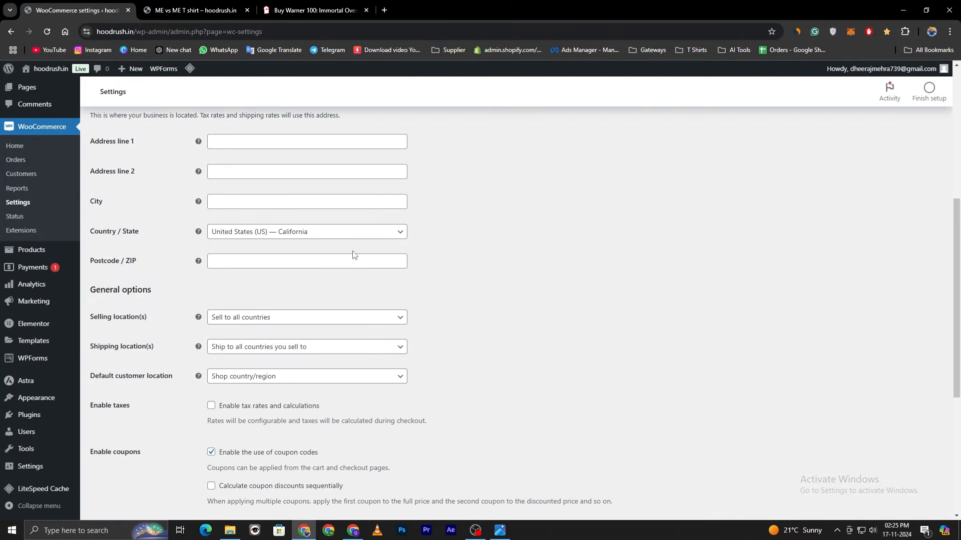
scroll(350, 238, "down", 5)
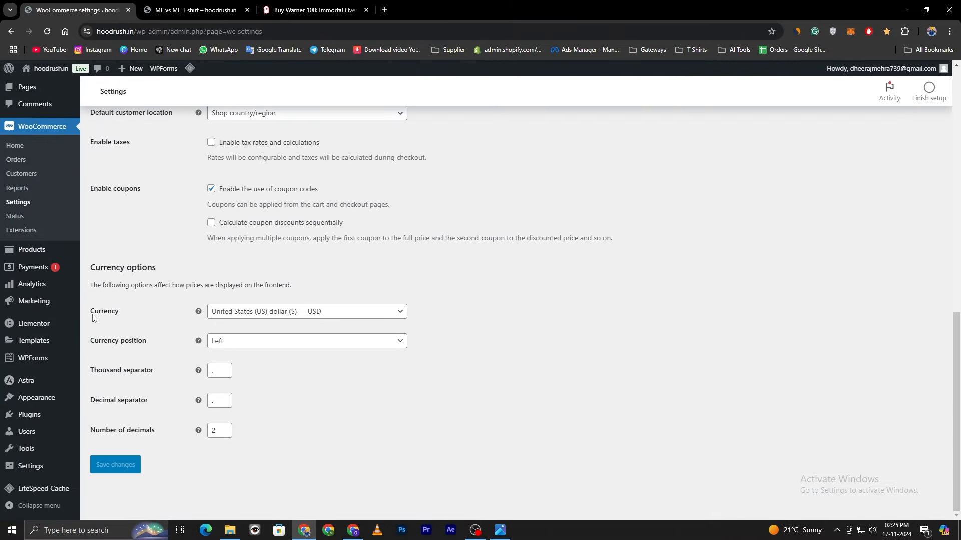
left_click(300, 312)
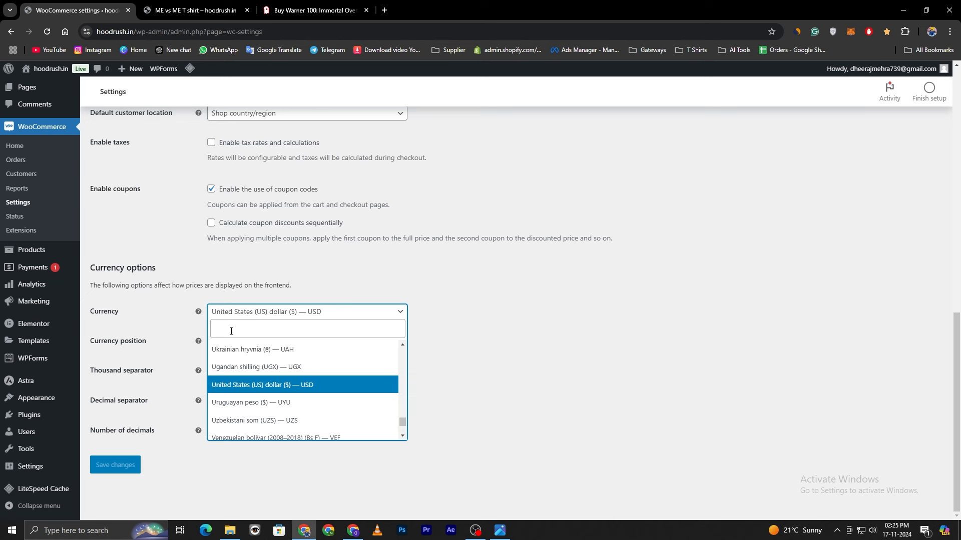
left_click(232, 331)
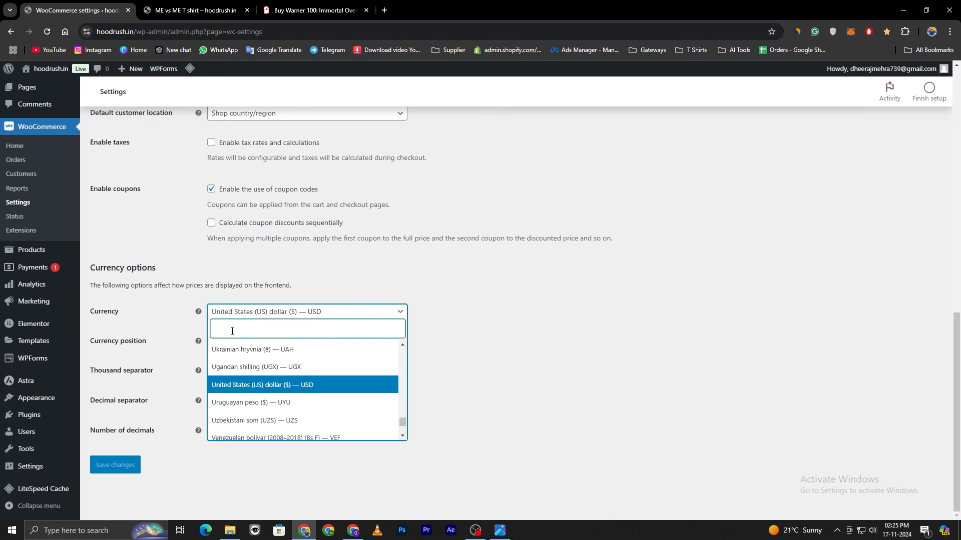
type("india")
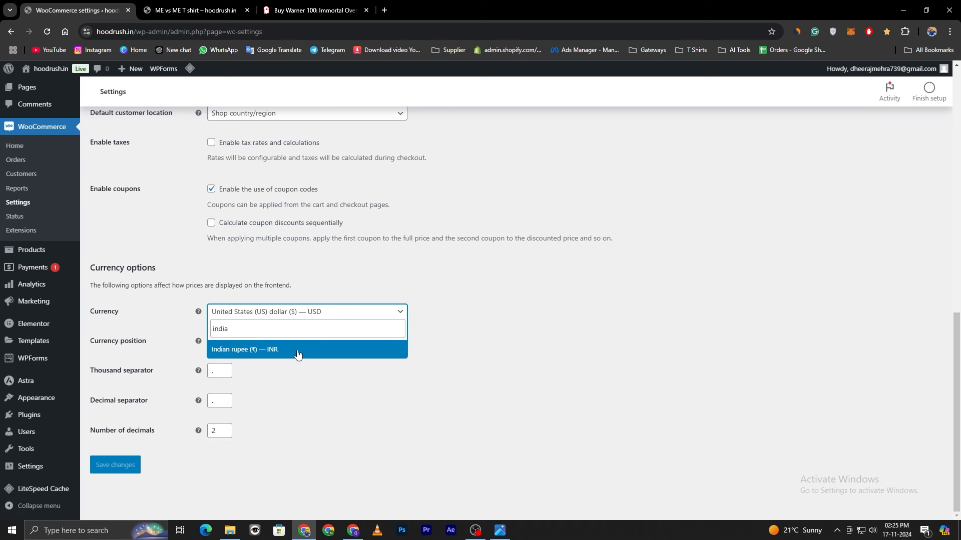
left_click(298, 354)
left_click(115, 465)
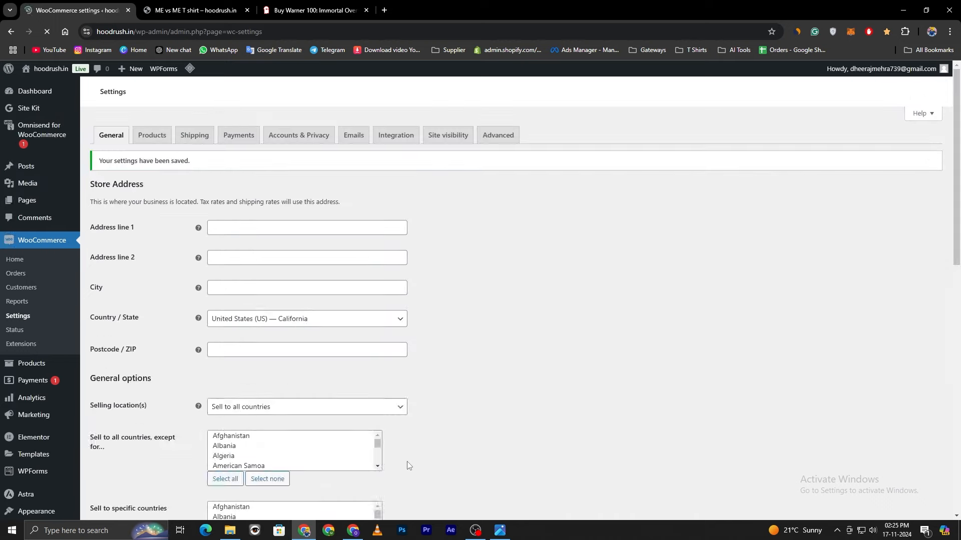
left_click(195, 10)
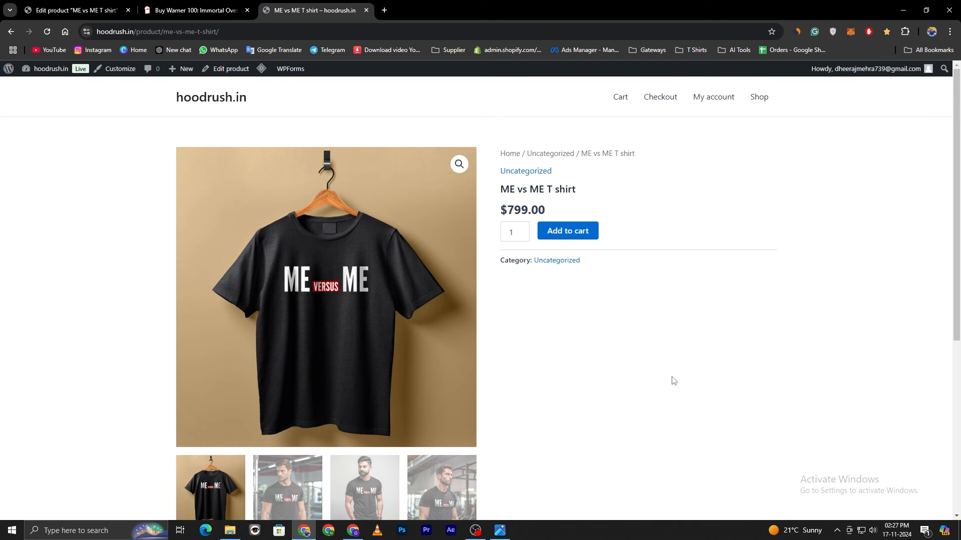
Add one ME vs ME T shirt to the cart, check its price and description, and return to the product page.
left_click(590, 236)
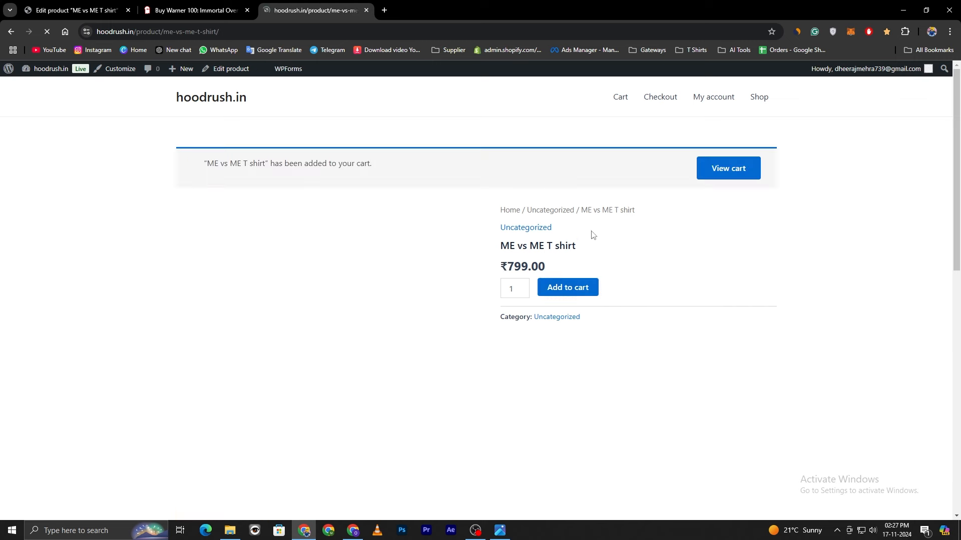
left_click_drag(500, 267, 499, 269)
scroll(685, 278, "down", 5)
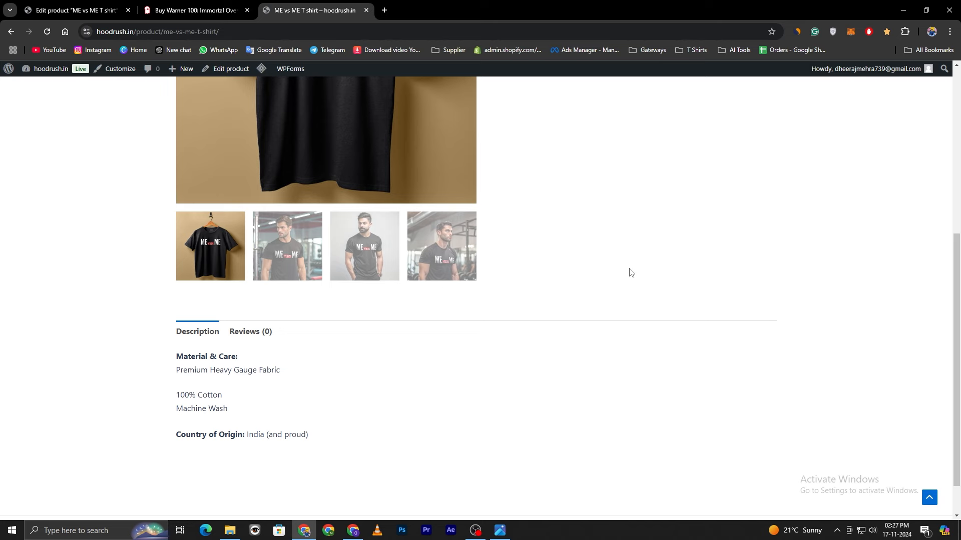
scroll(632, 273, "up", 5)
left_click(12, 31)
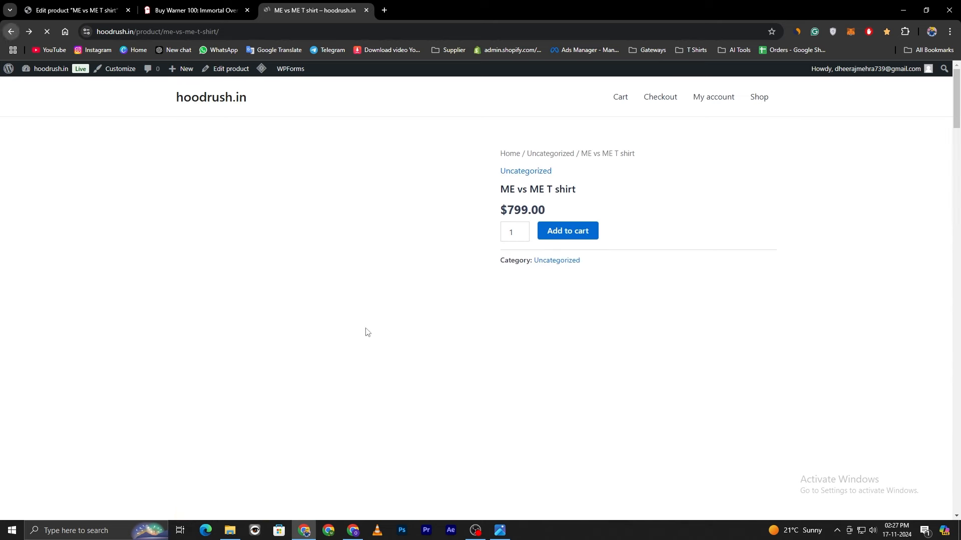
Compare the product details and description layout on The Souled Store's Immortal hooded T-shirt page with the live ME vs ME page.
key("ctrl+shift+Tab")
scroll(696, 200, "down", 5)
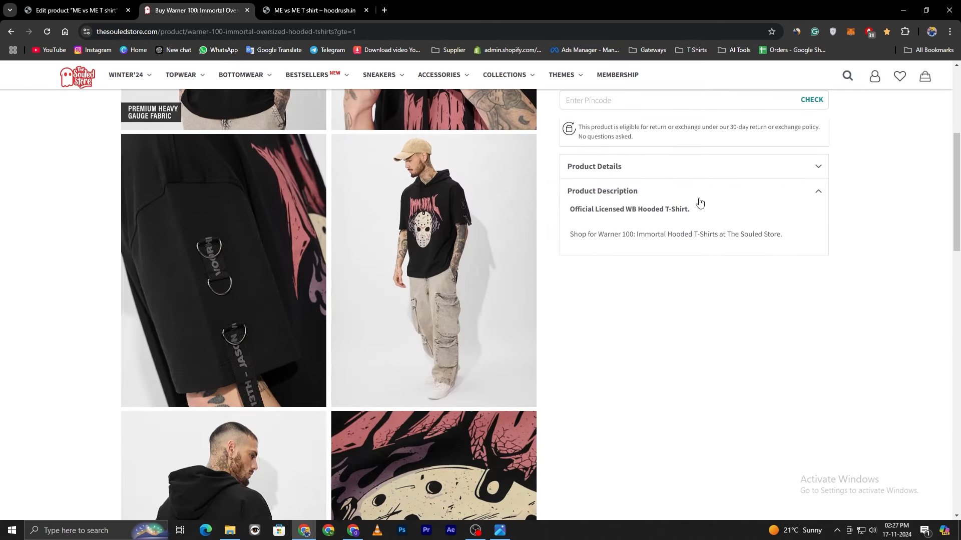
scroll(671, 221, "up", 2)
left_click(823, 296)
scroll(613, 324, "up", 2)
key("ctrl+Tab")
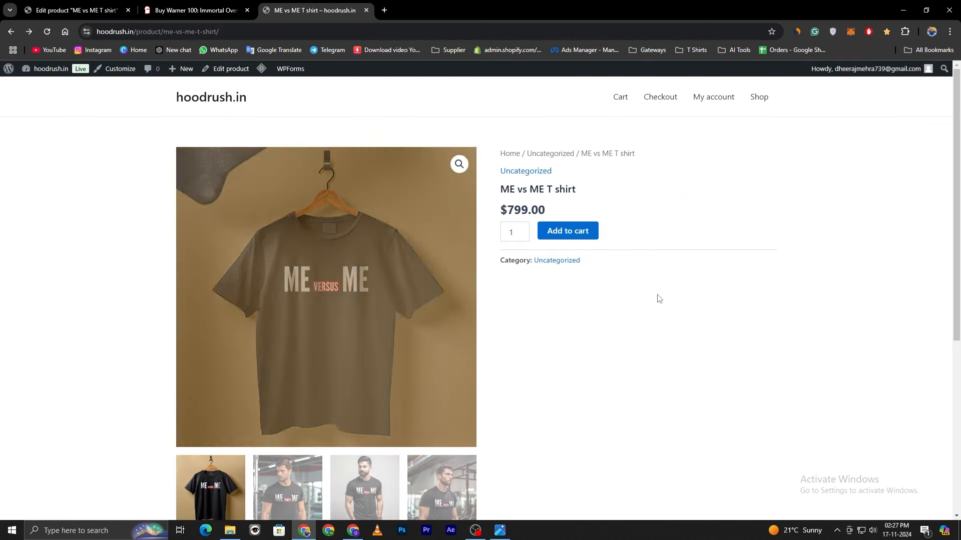
Copy the ME vs ME T shirt's Material & Care and Country of Origin text into its short description and update the product.
key("ctrl+Tab")
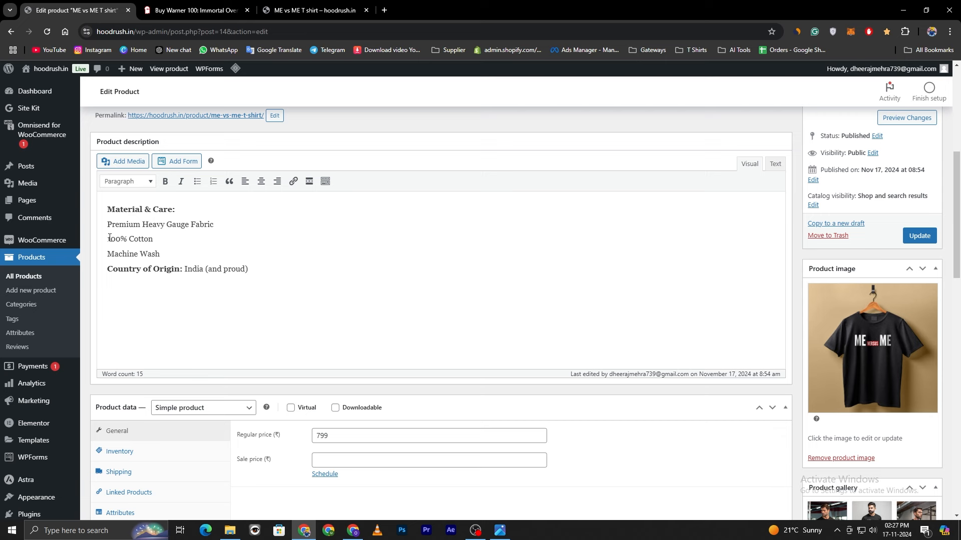
left_click_drag(96, 143, 165, 145)
left_click(236, 285)
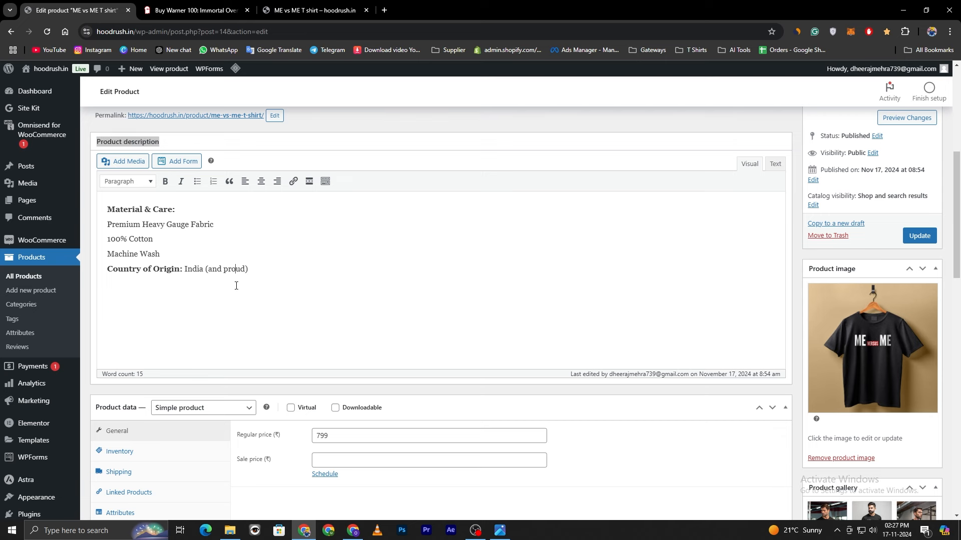
scroll(188, 345, "down", 7)
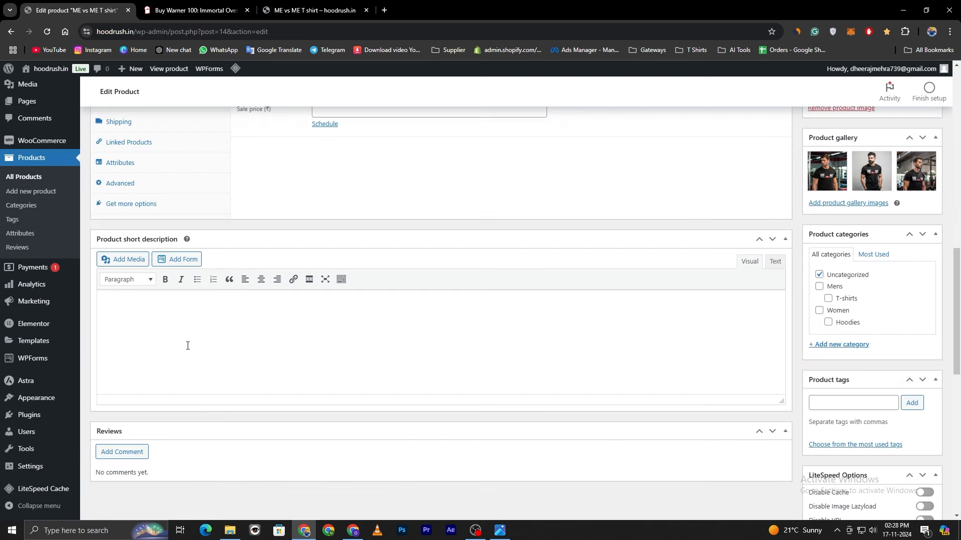
type("Material & Care: Premium Heavy Gauge Fabric 100% Cotton Machine Wash Country of Origin: India (and proud)")
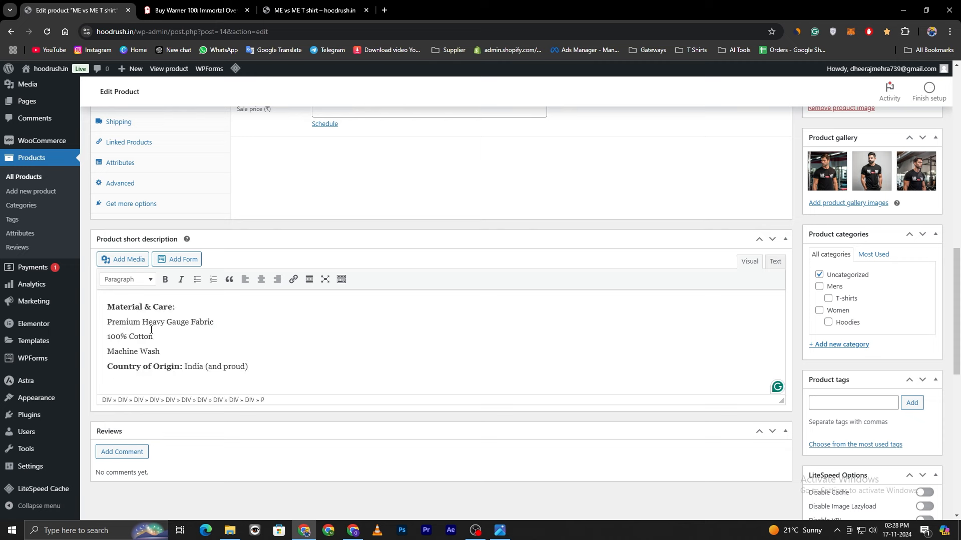
scroll(236, 385, "down", 1)
scroll(602, 333, "up", 9)
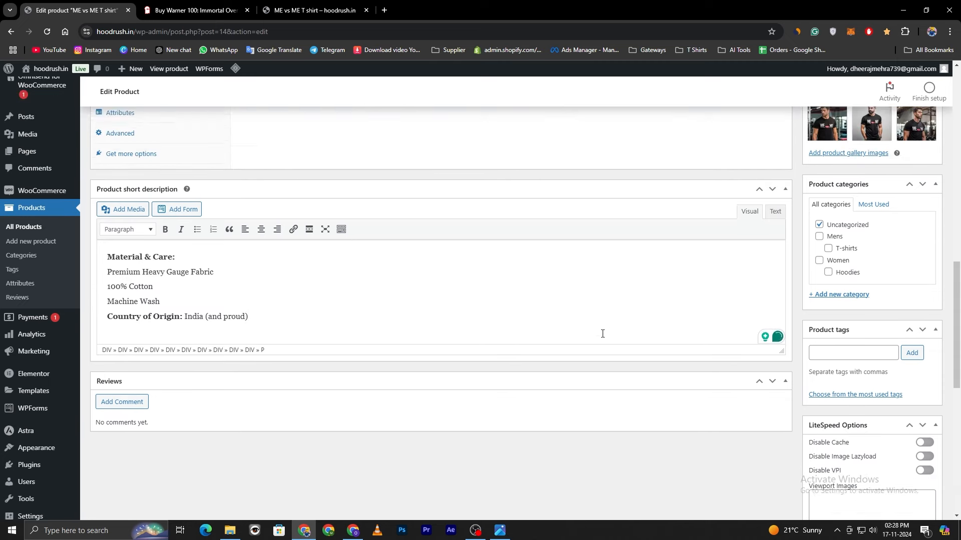
left_click(919, 435)
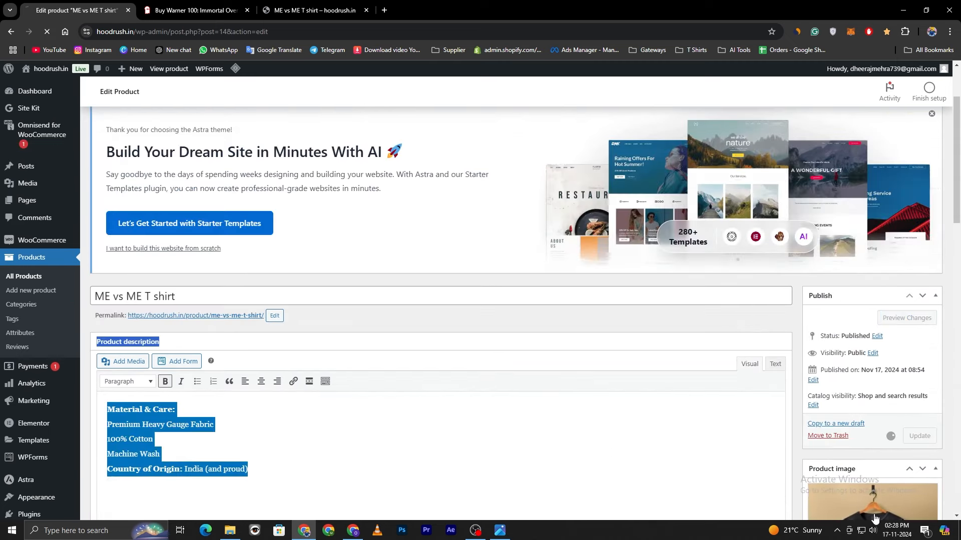
Reload the live ME vs ME T shirt page and check the price and short description.
left_click(339, 6)
left_click(48, 31)
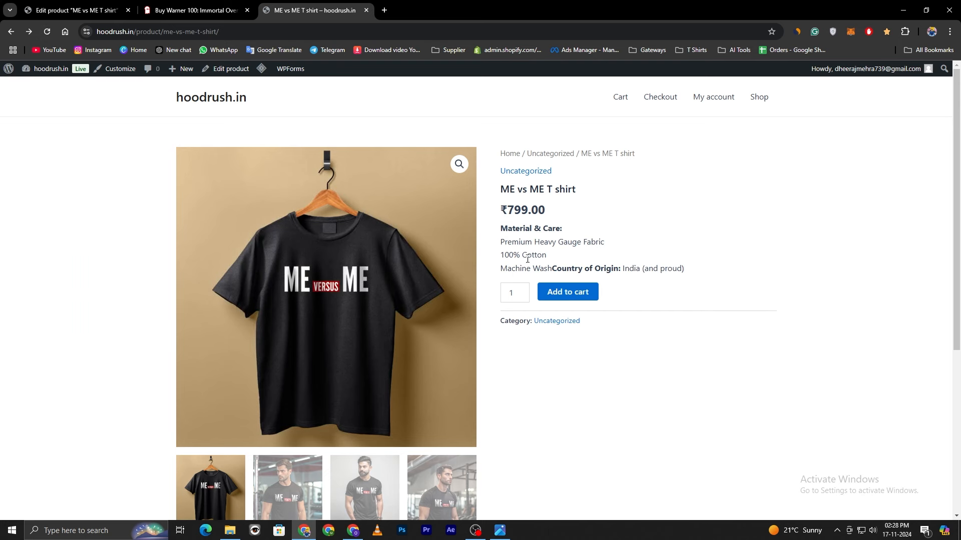
left_click_drag(496, 229, 514, 253)
left_click(498, 230)
left_click_drag(500, 209, 505, 210)
left_click(492, 210)
Review the size choices on The Souled Store's product page and compare them with the live ME vs ME page.
key("ctrl+shift+Tab")
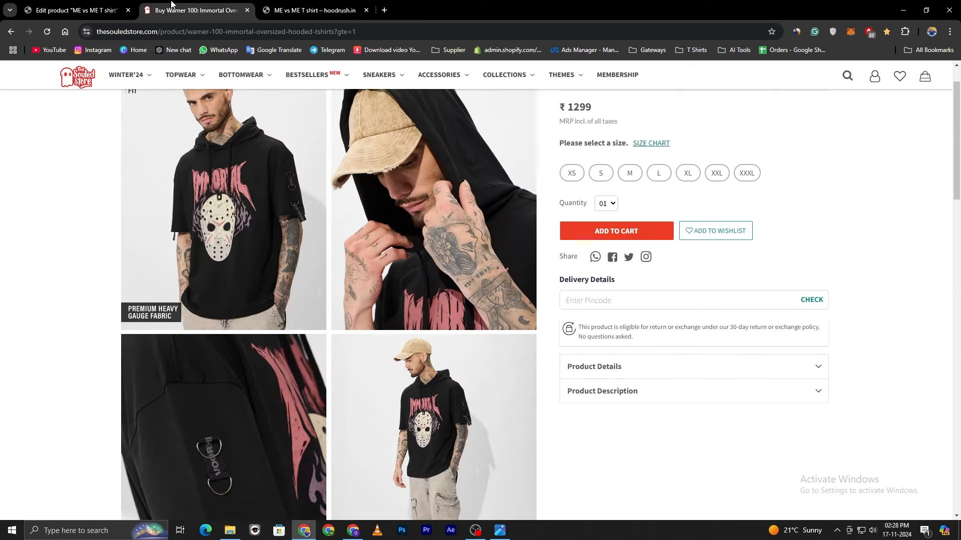
scroll(876, 231, "up", 2)
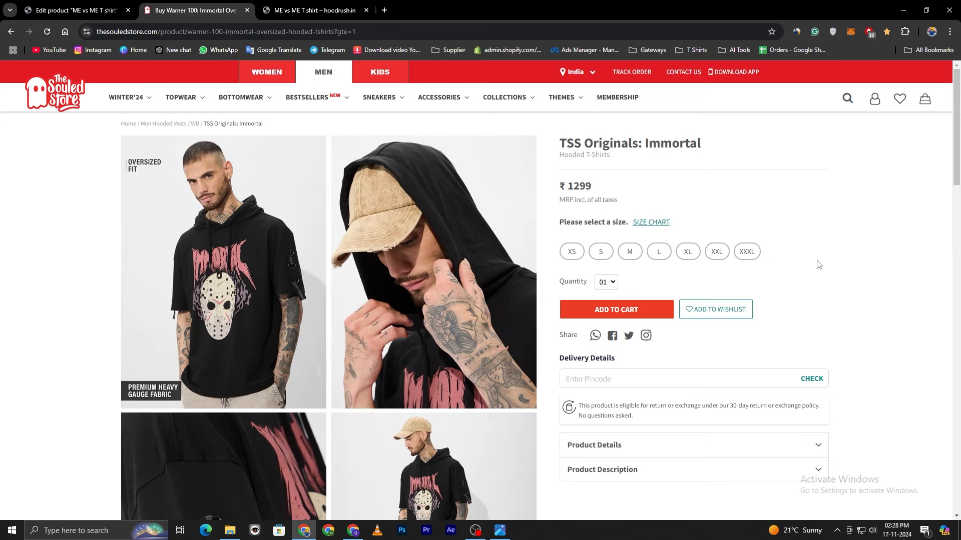
left_click(274, 5)
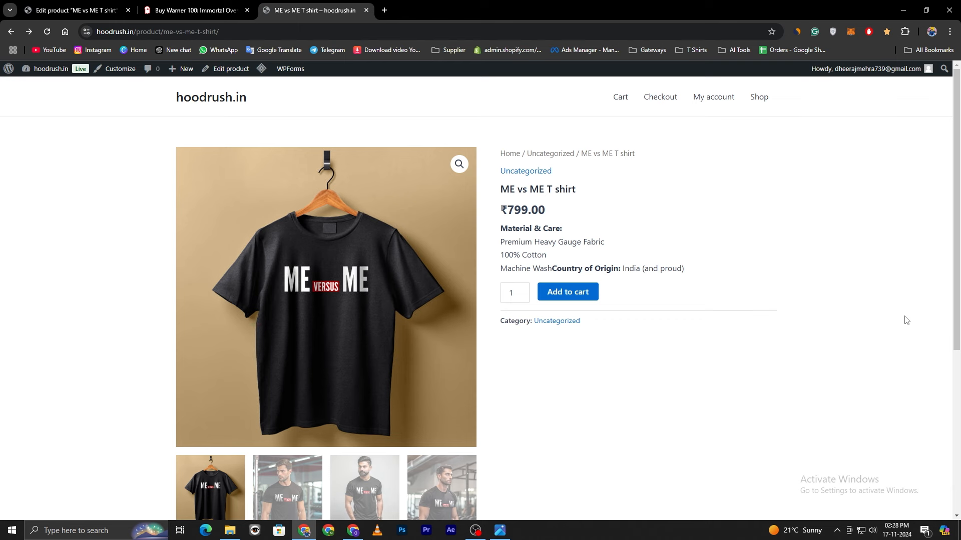
key("ctrl+1")
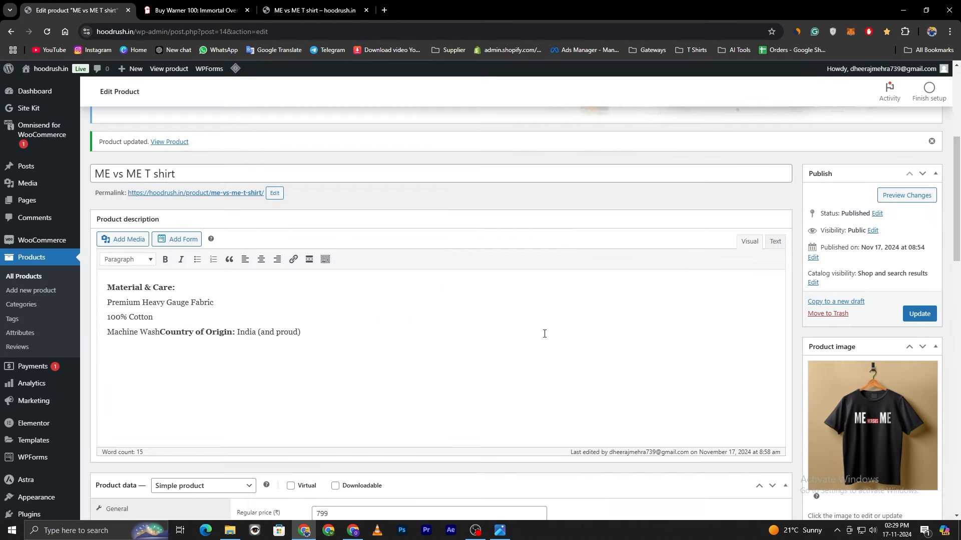
left_click(13, 290)
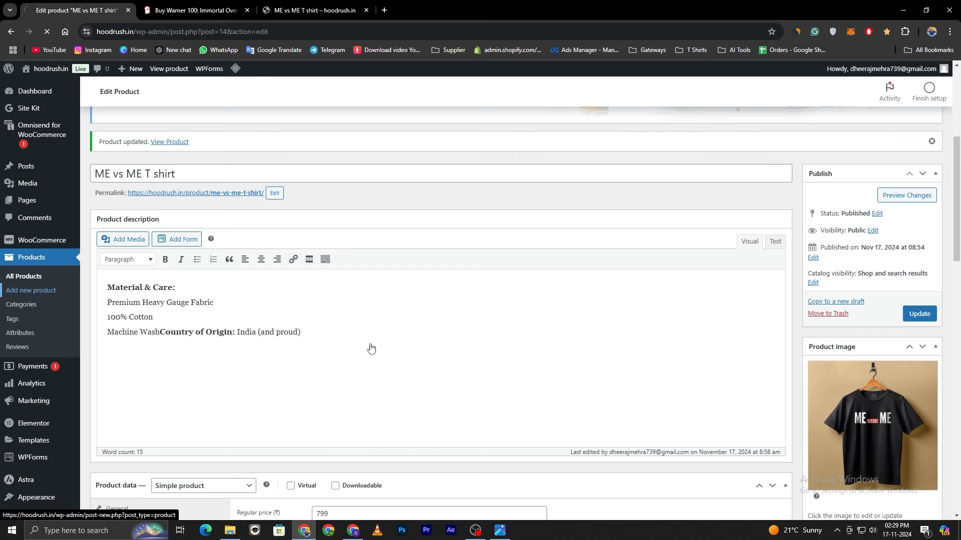
scroll(256, 436, "down", 8)
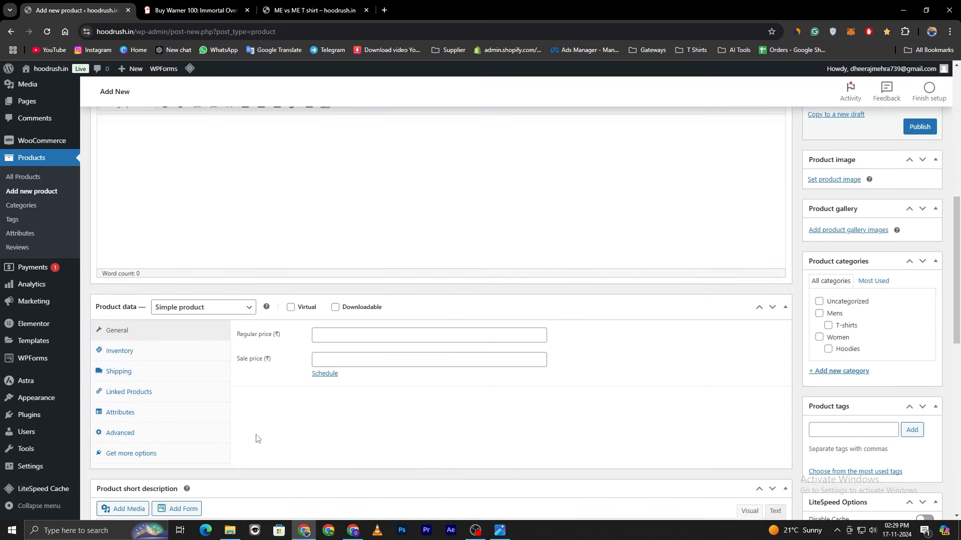
left_click(195, 308)
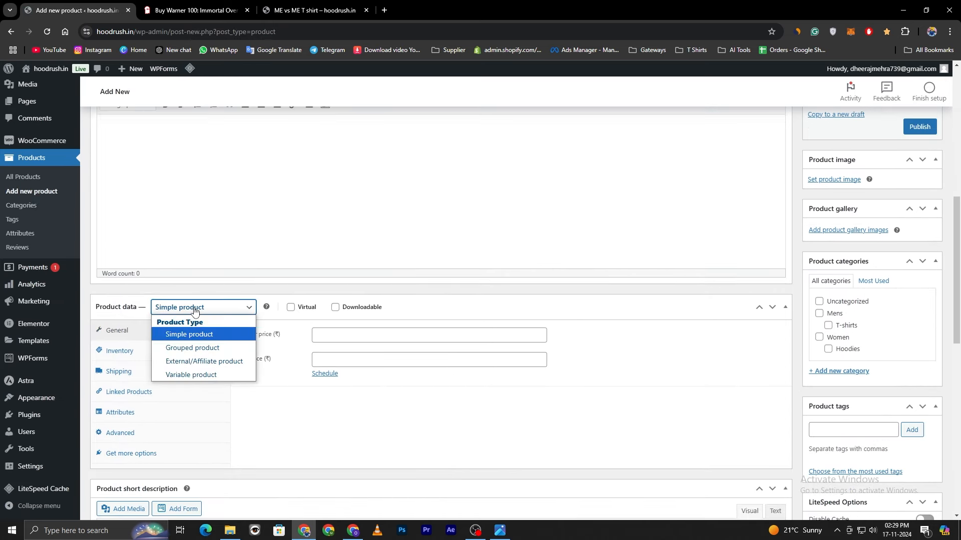
left_click(191, 376)
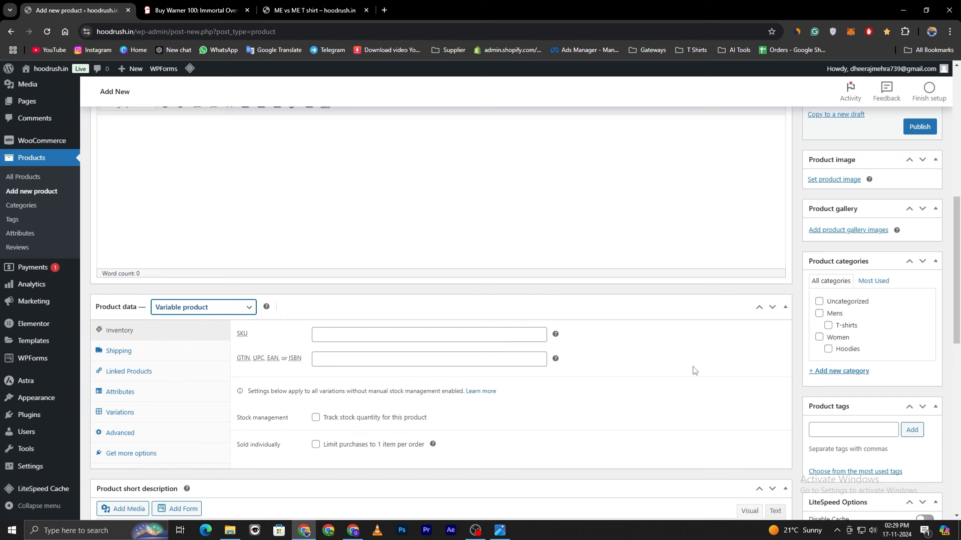
scroll(707, 352, "down", 2)
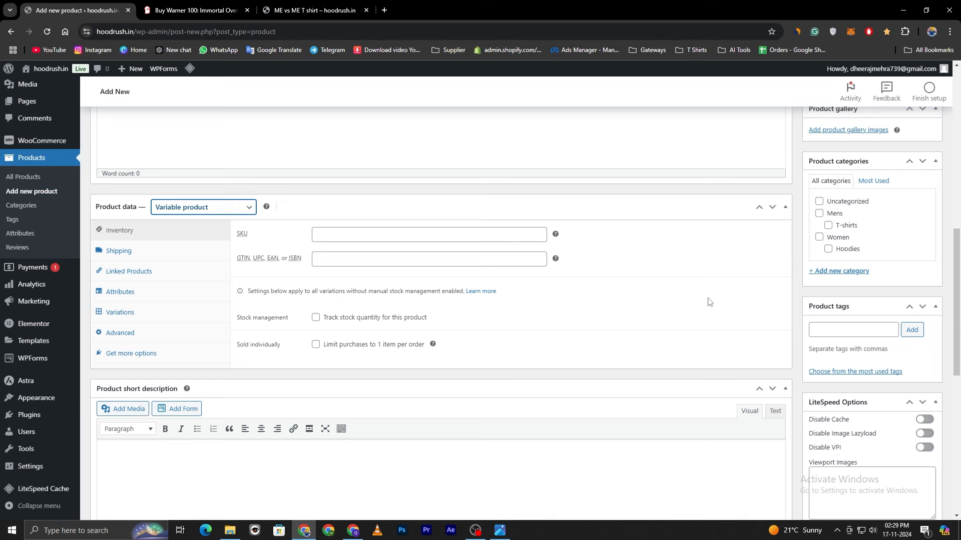
Create a product attribute named Size with custom ordering.
left_click(26, 236)
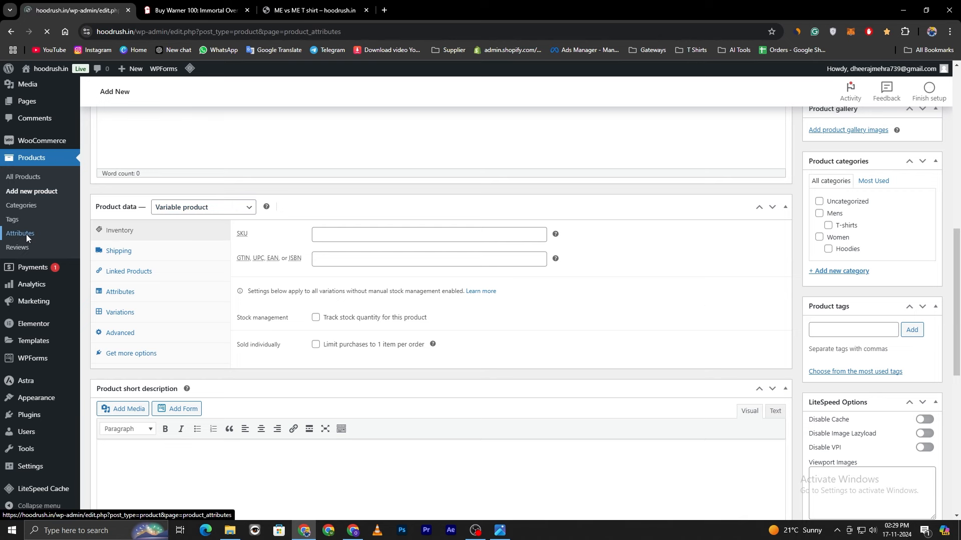
scroll(403, 299, "down", 3)
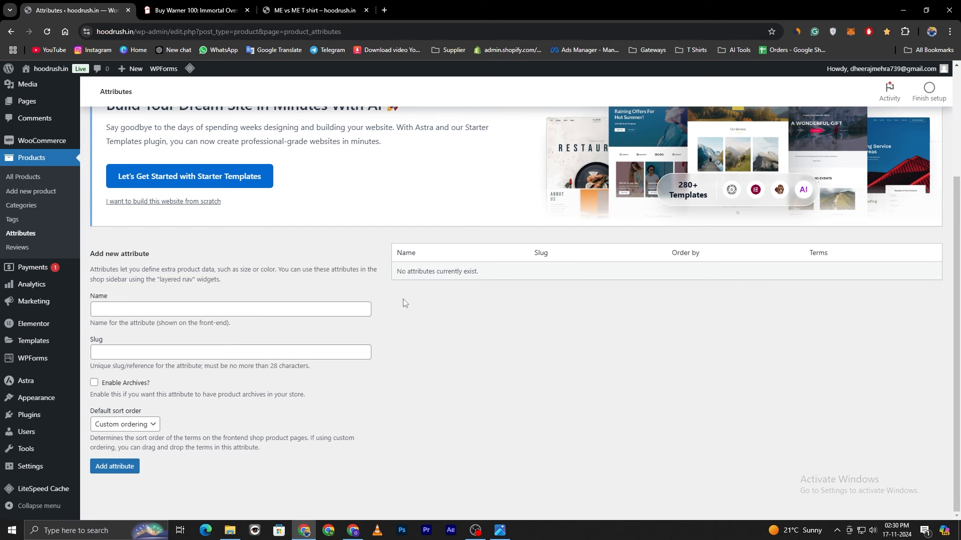
left_click(133, 308)
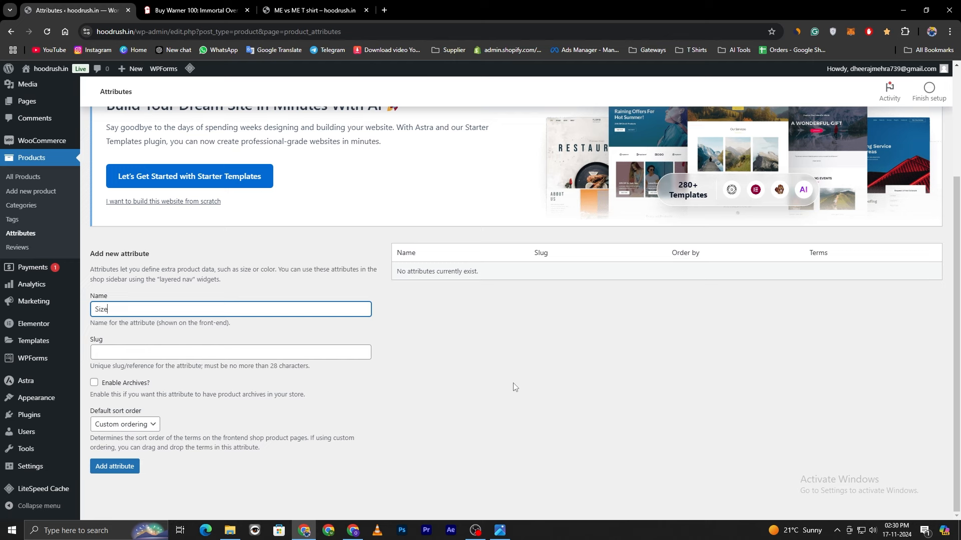
left_click(116, 468)
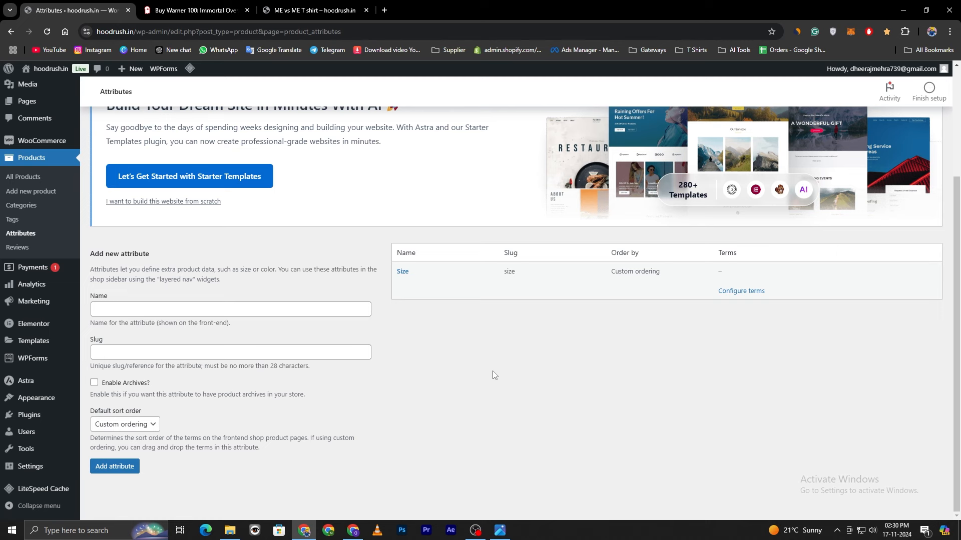
Add the terms S, M, L, XL and XXL to the Size attribute and arrange them in that order.
left_click(755, 291)
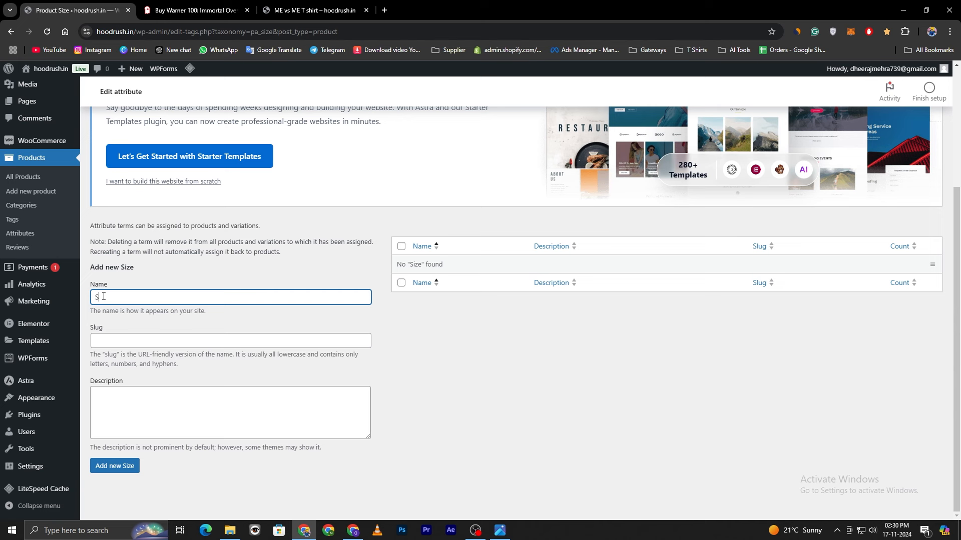
left_click(116, 467)
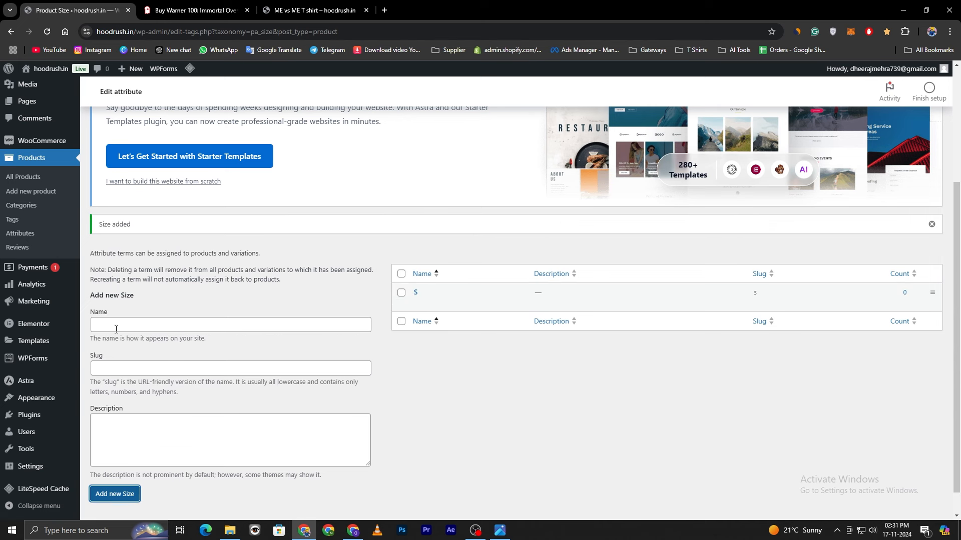
left_click(120, 324)
type("M")
key("Return")
type("L")
left_click(113, 469)
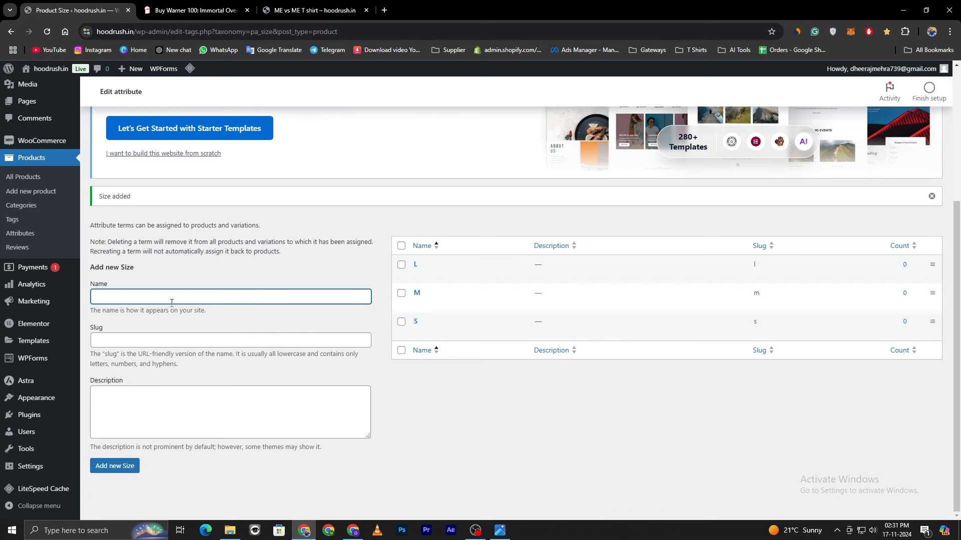
type("XL")
left_click(115, 466)
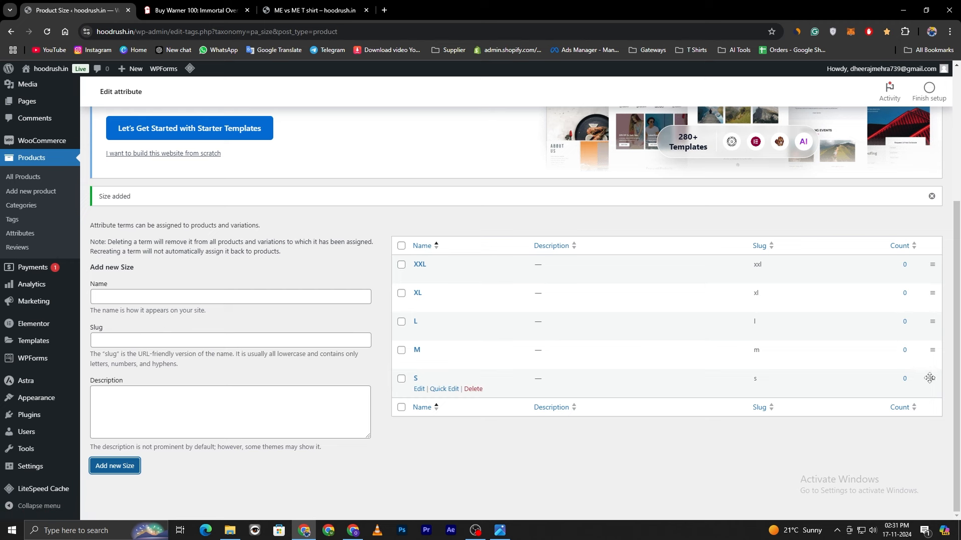
left_click_drag(930, 379, 934, 350)
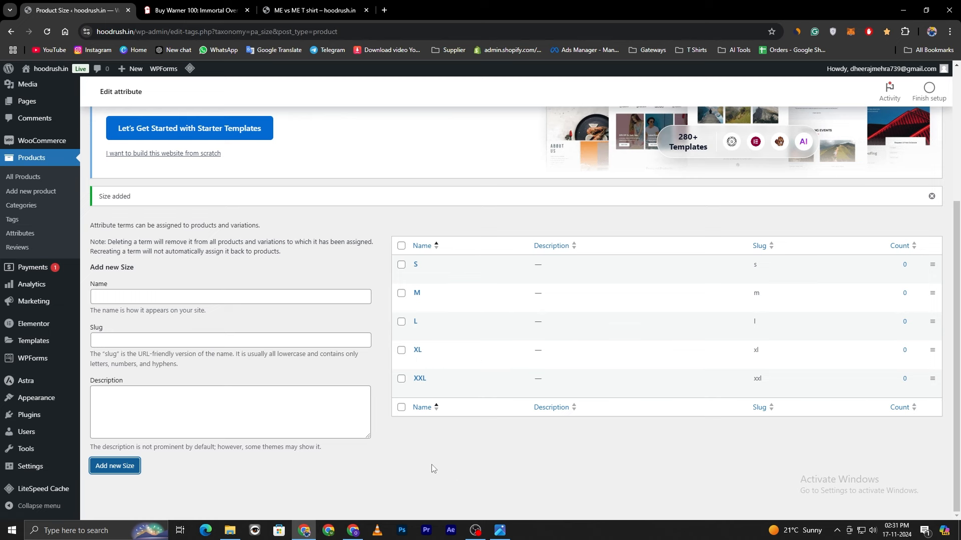
Start a new product named "Me vs Me variable" and set its type to Variable product.
scroll(480, 450, "up", 4)
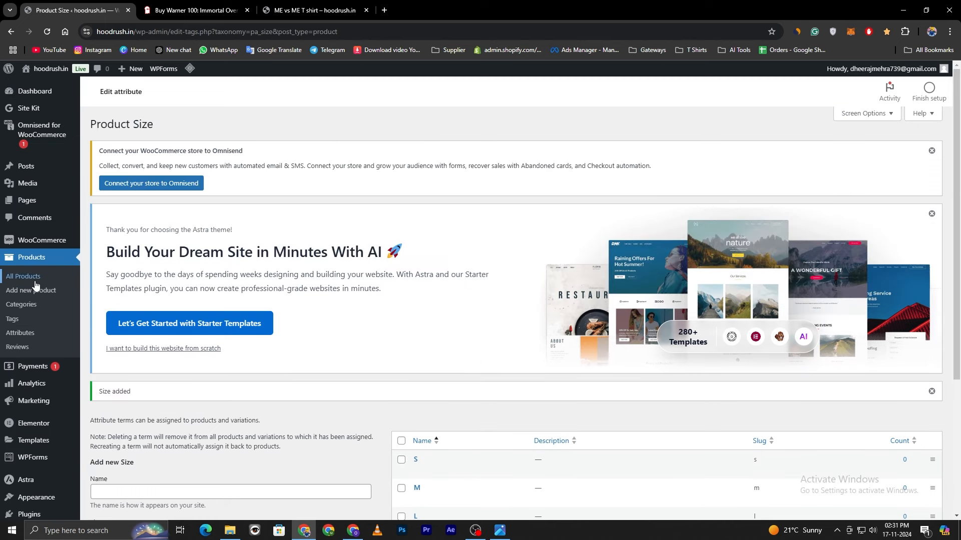
left_click(24, 280)
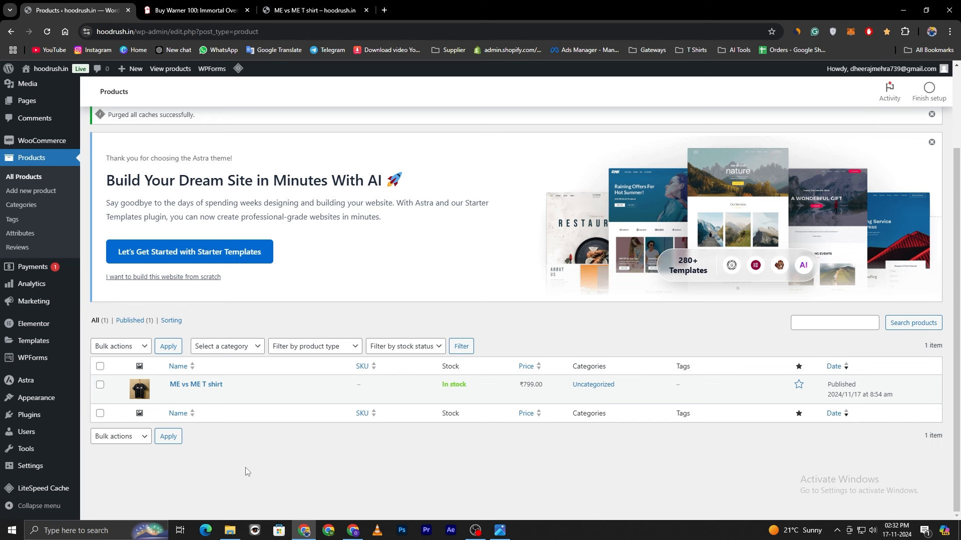
left_click(32, 191)
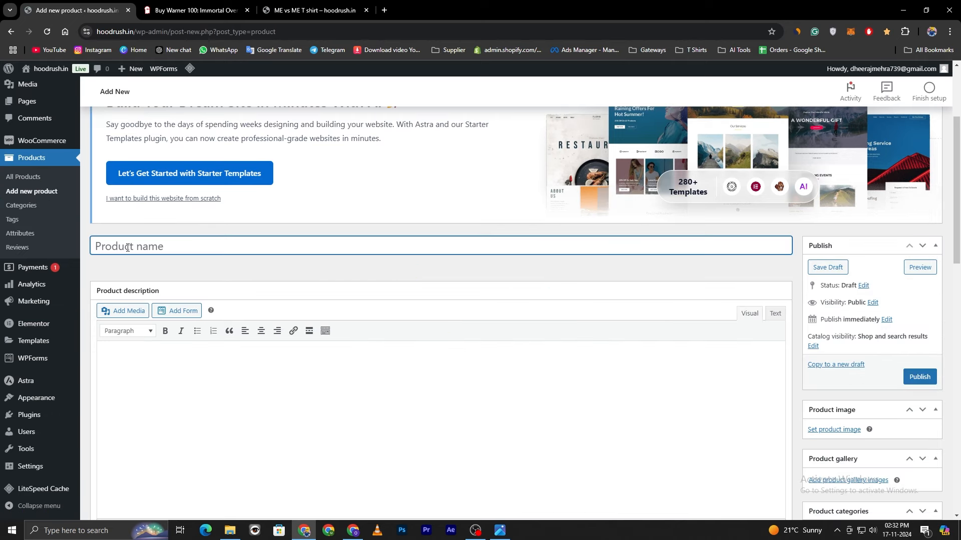
left_click(127, 248)
type("Me vs Me variabl")
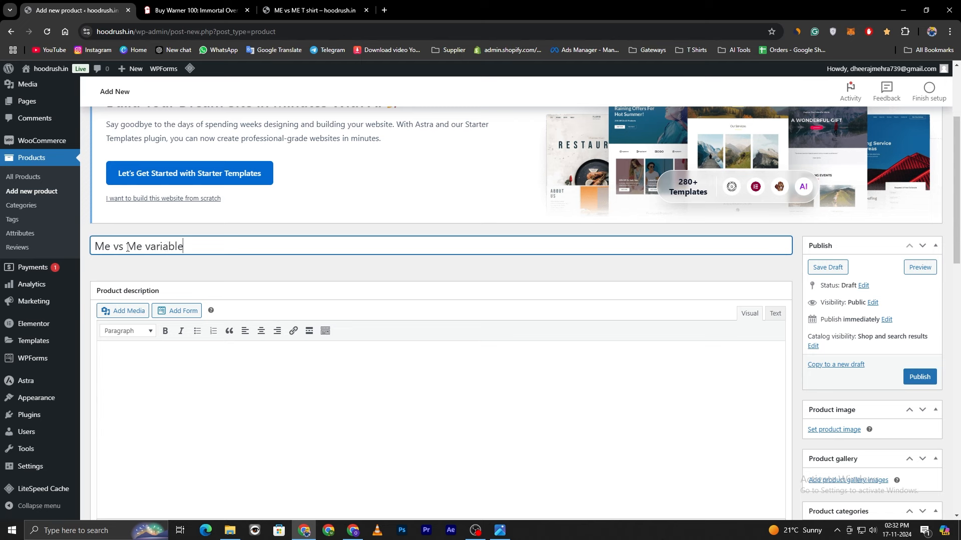
scroll(200, 260, "down", 6)
left_click(203, 258)
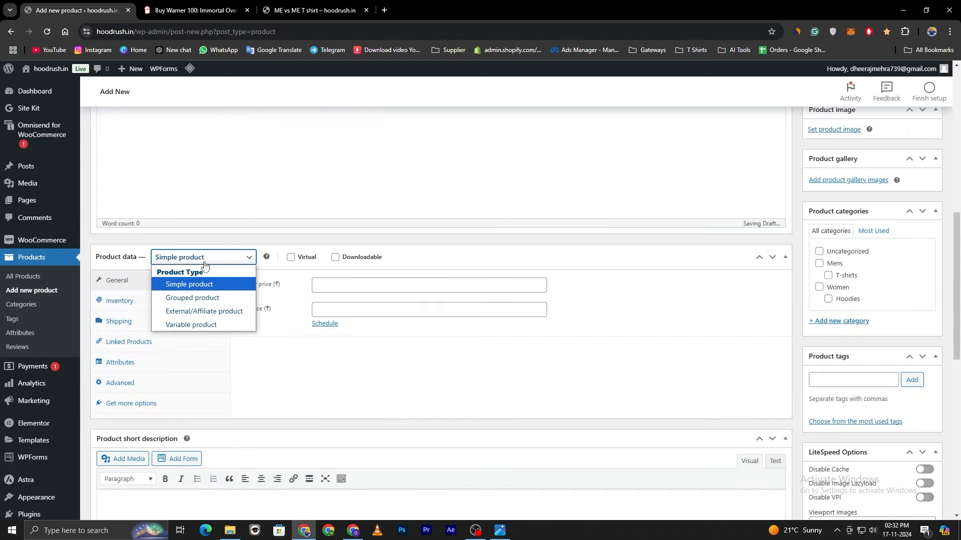
left_click(194, 326)
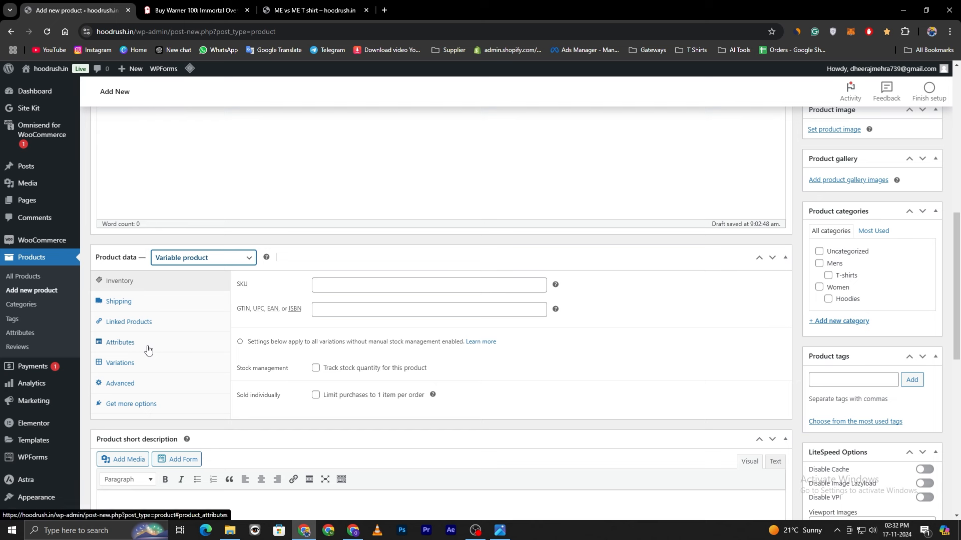
Add the existing Size attribute to the product with all its values, S to XXL, and save the attributes.
left_click(115, 347)
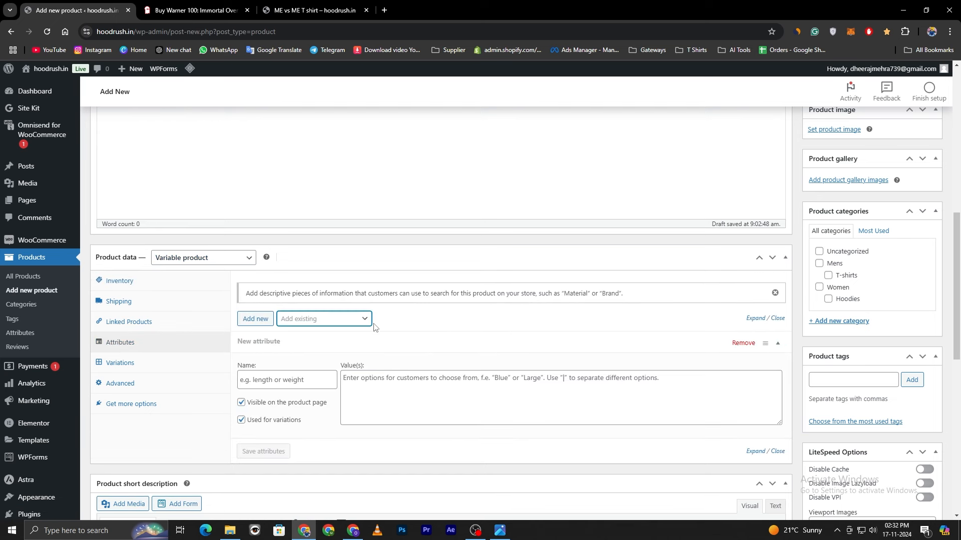
left_click(360, 322)
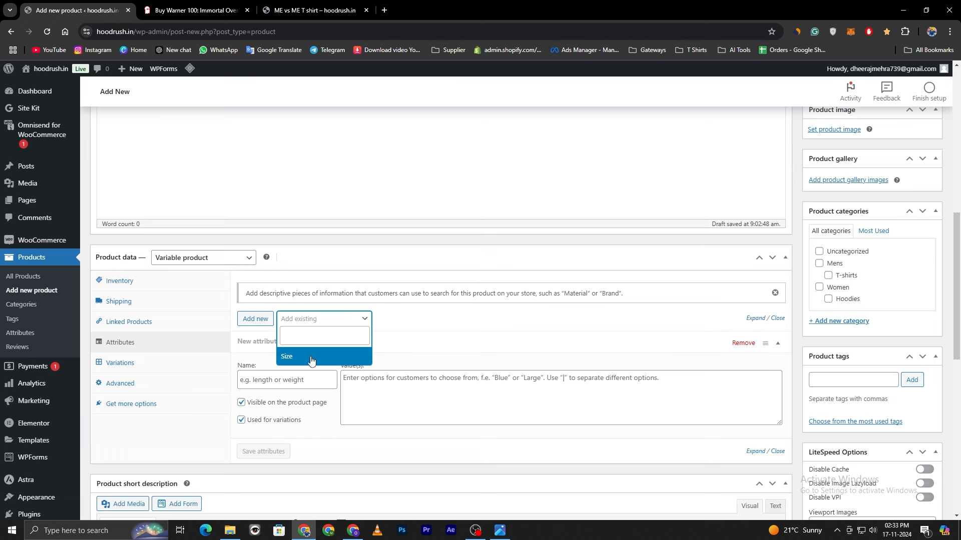
left_click(311, 357)
scroll(334, 320, "down", 2)
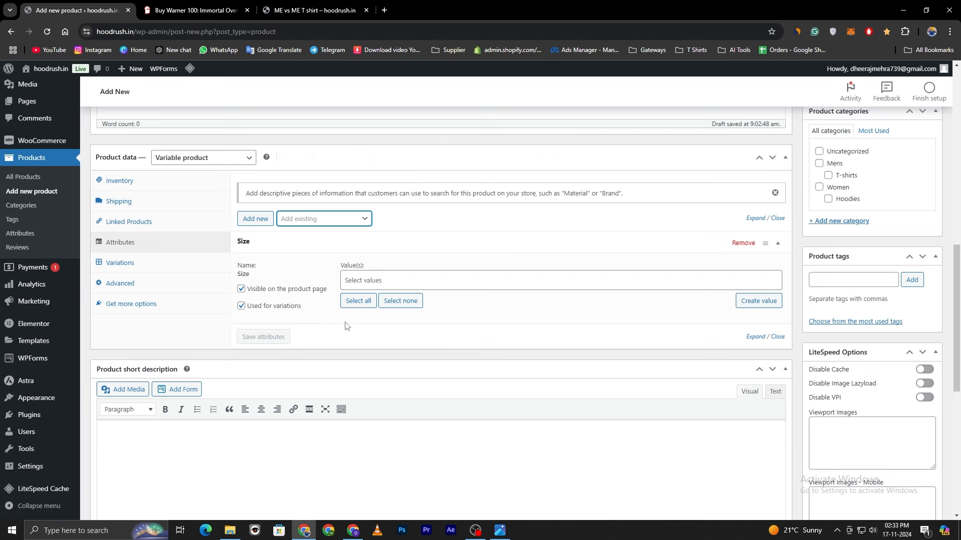
left_click(357, 300)
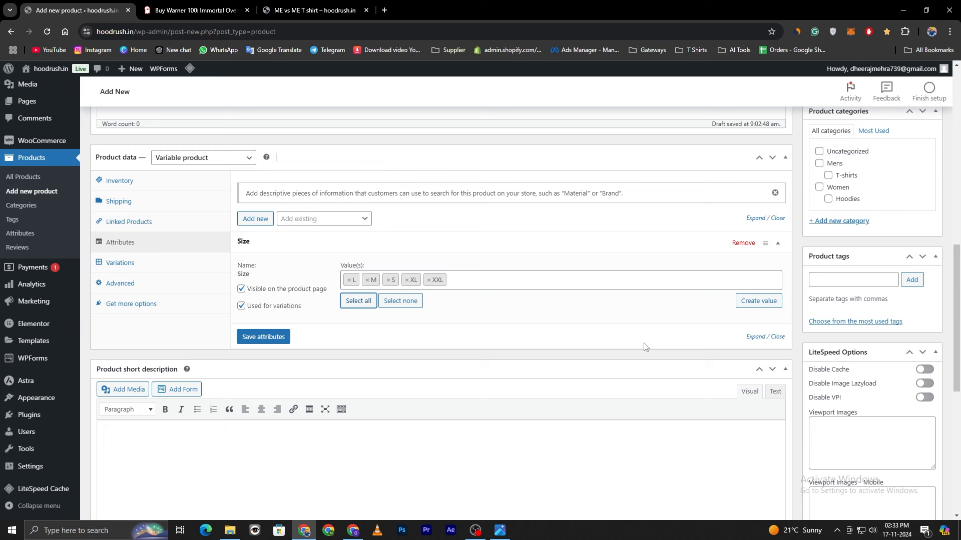
left_click(263, 337)
scroll(306, 293, "up", 1)
left_click(306, 293)
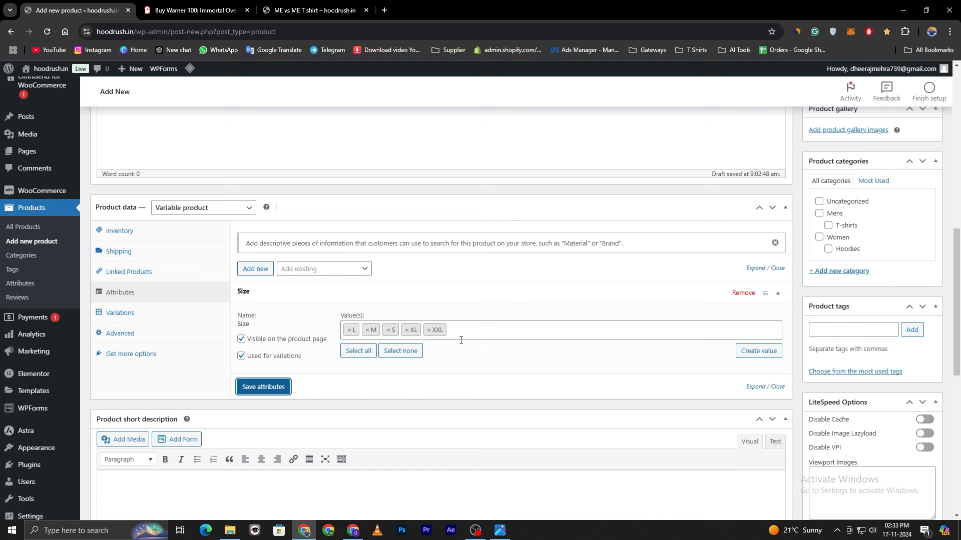
Generate variations for every size of the product.
left_click(130, 315)
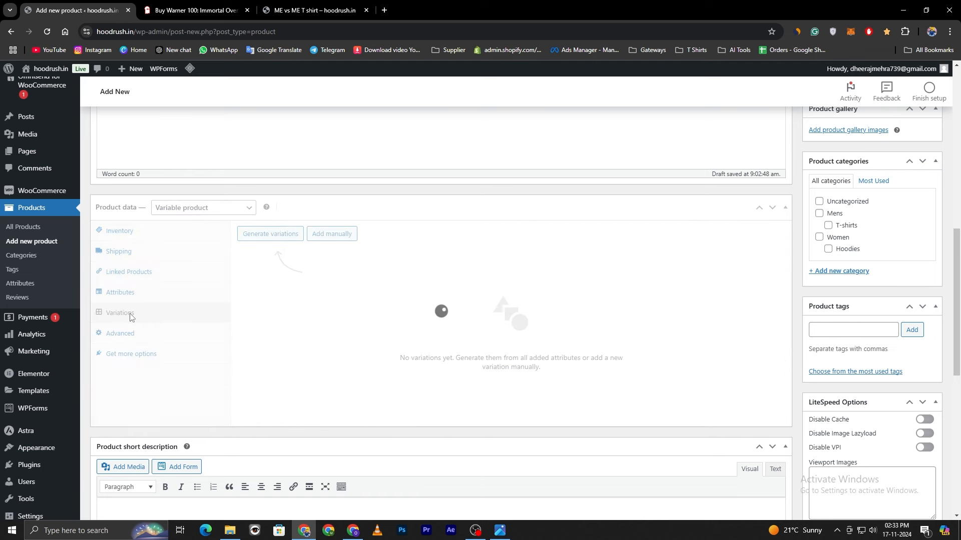
left_click(265, 239)
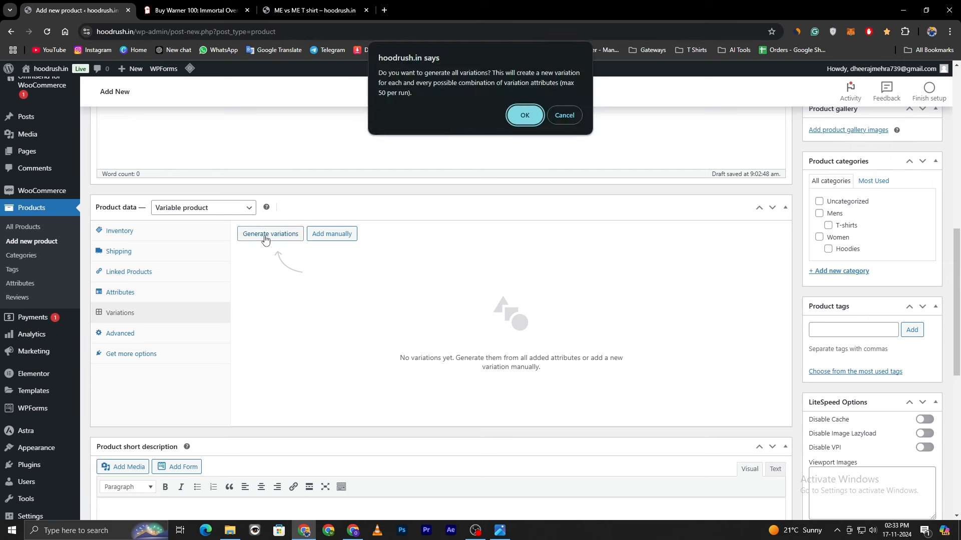
key("Return")
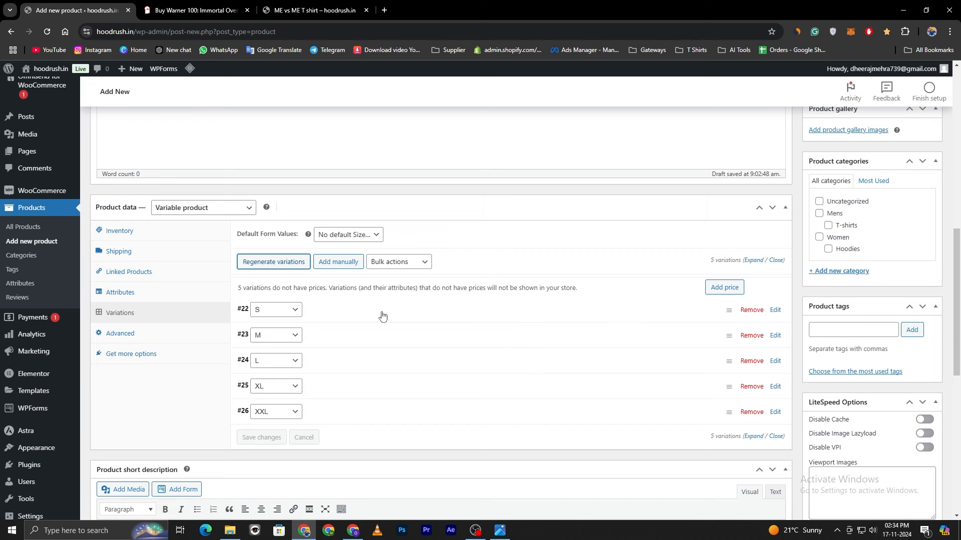
Choose the photo of the black ME versus ME T-shirt on a hanger as the product image.
scroll(639, 358, "up", 5)
left_click(834, 330)
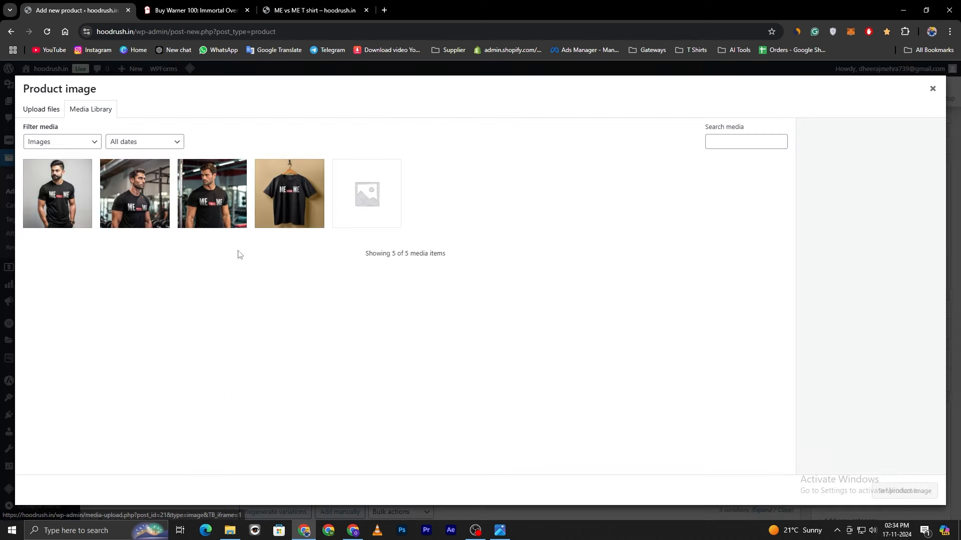
left_click(301, 209)
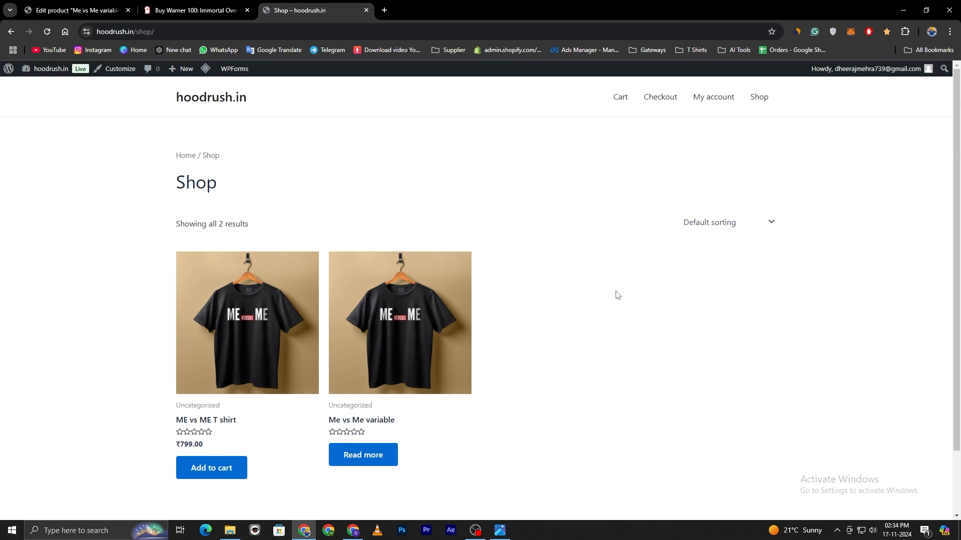
View the Me vs Me variable product from the live shop and check its availability and size information.
left_click(400, 314)
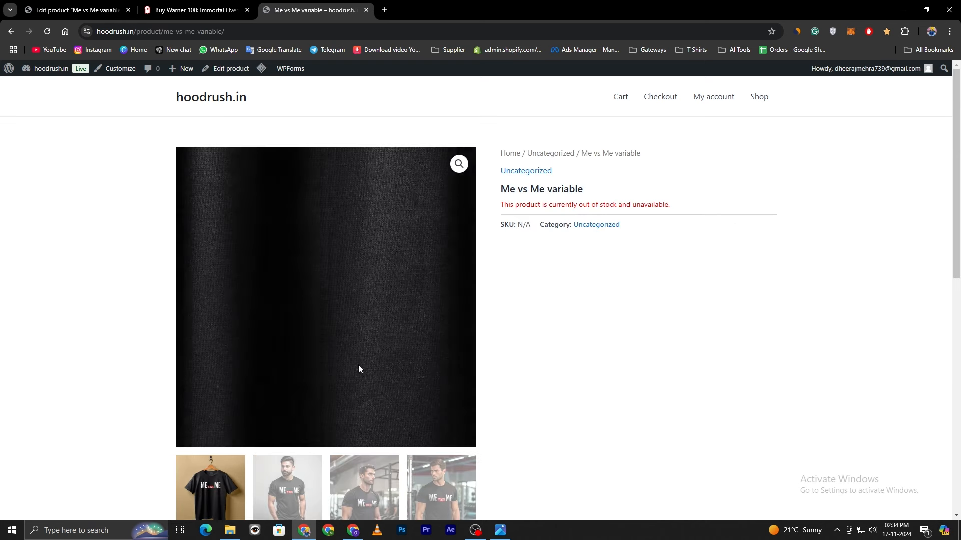
left_click_drag(500, 209, 675, 210)
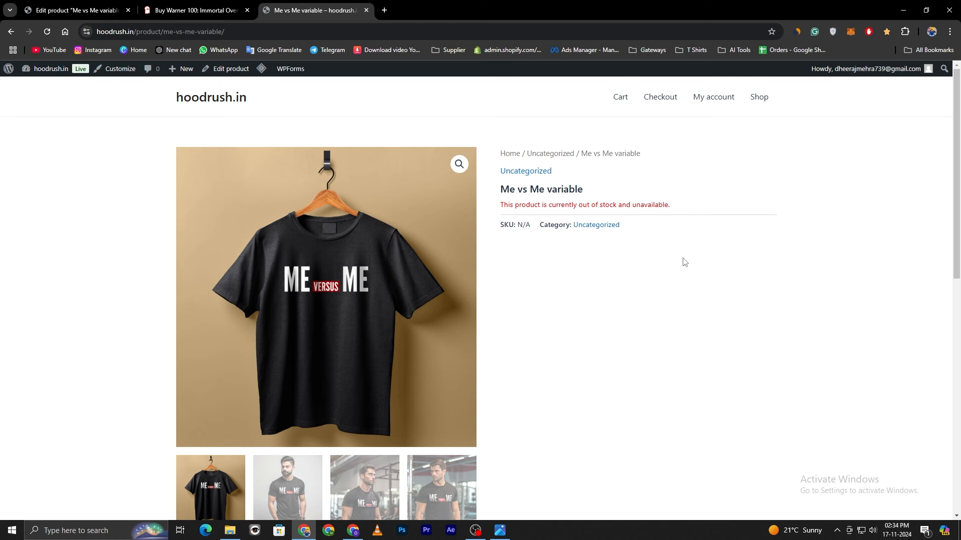
scroll(664, 307, "down", 3)
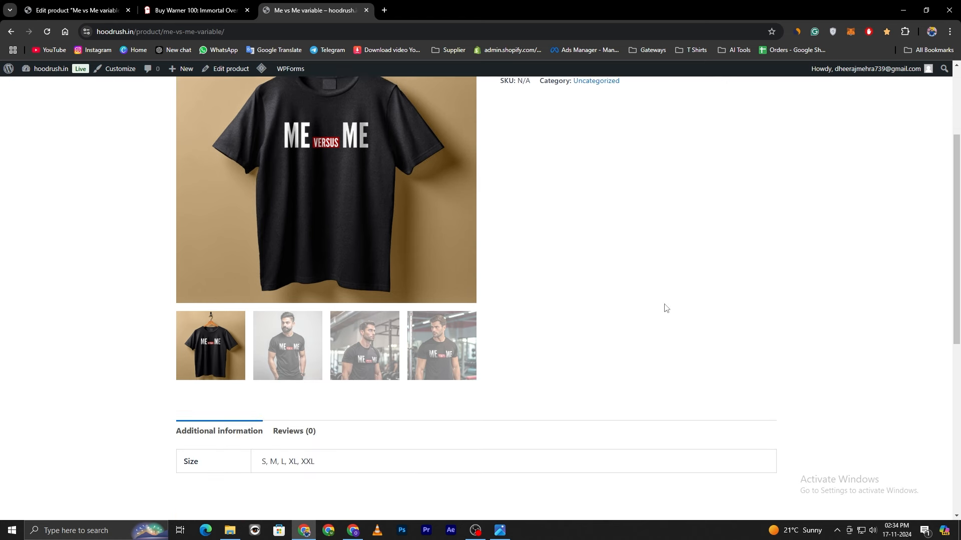
scroll(698, 264, "up", 1)
scroll(691, 266, "down", 3)
Return to editing the variable product and set the S variation's regular price to 799 rupees.
key("ctrl+Tab")
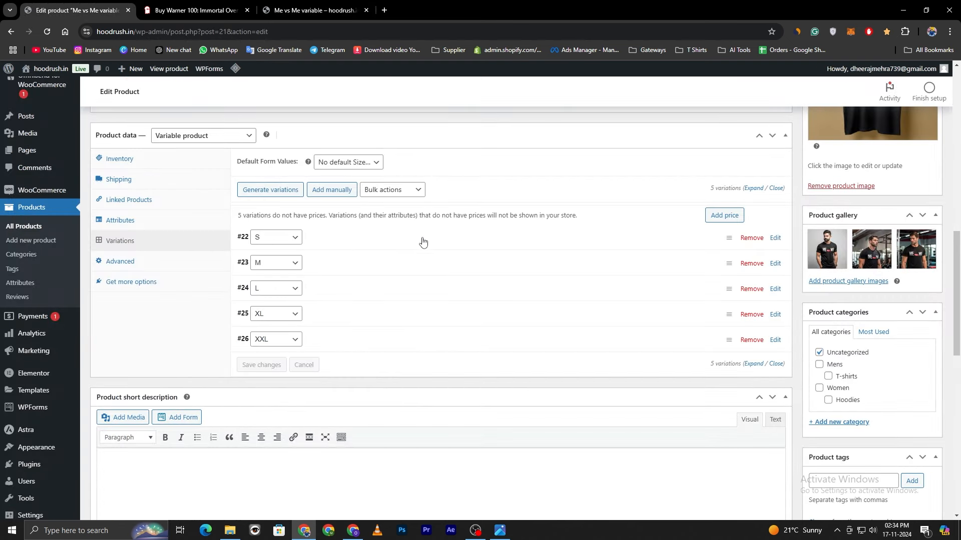
left_click(465, 240)
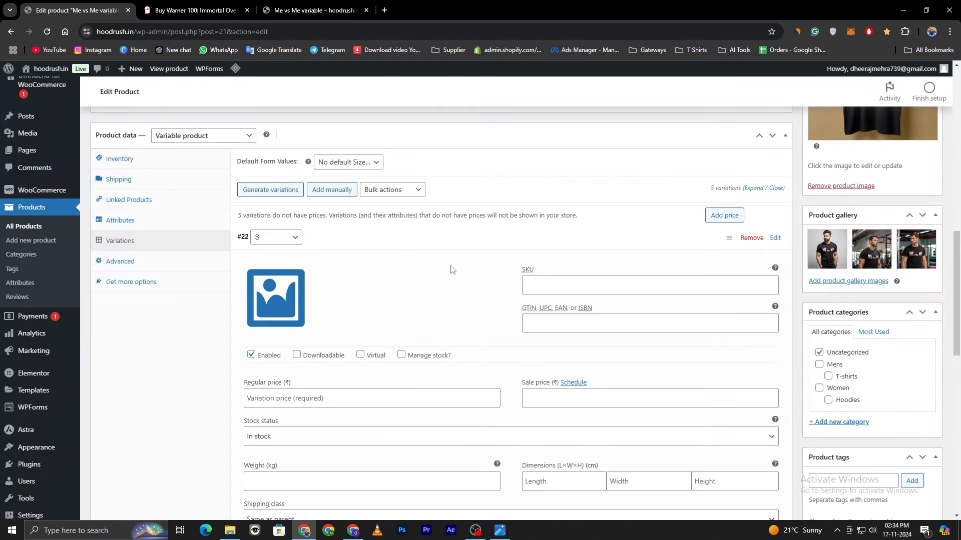
scroll(350, 290, "down", 2)
left_click(263, 301)
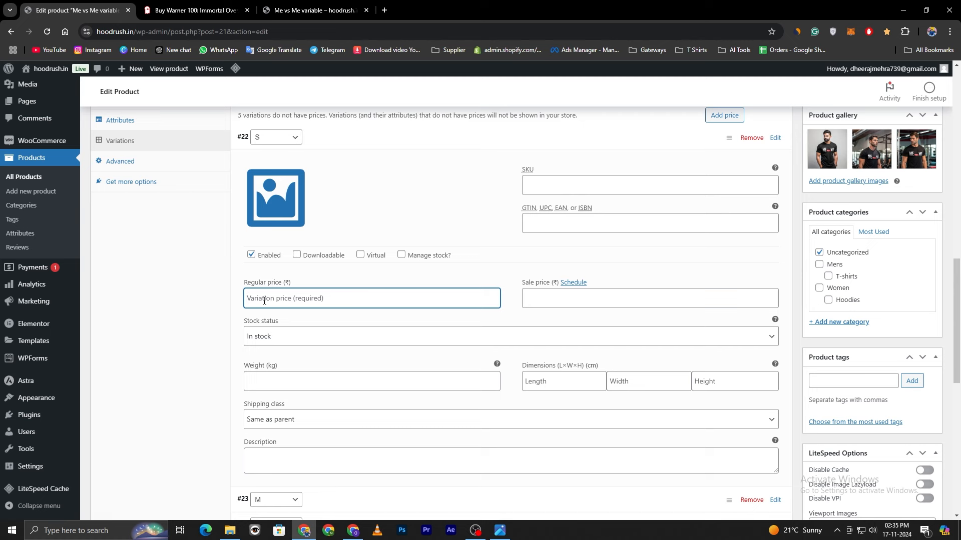
type("799")
left_click(534, 299)
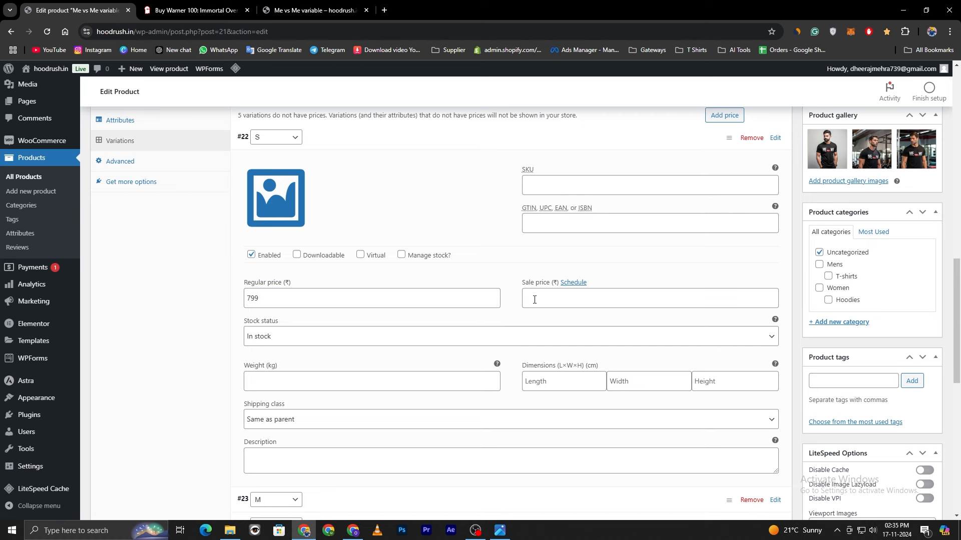
scroll(507, 346, "down", 3)
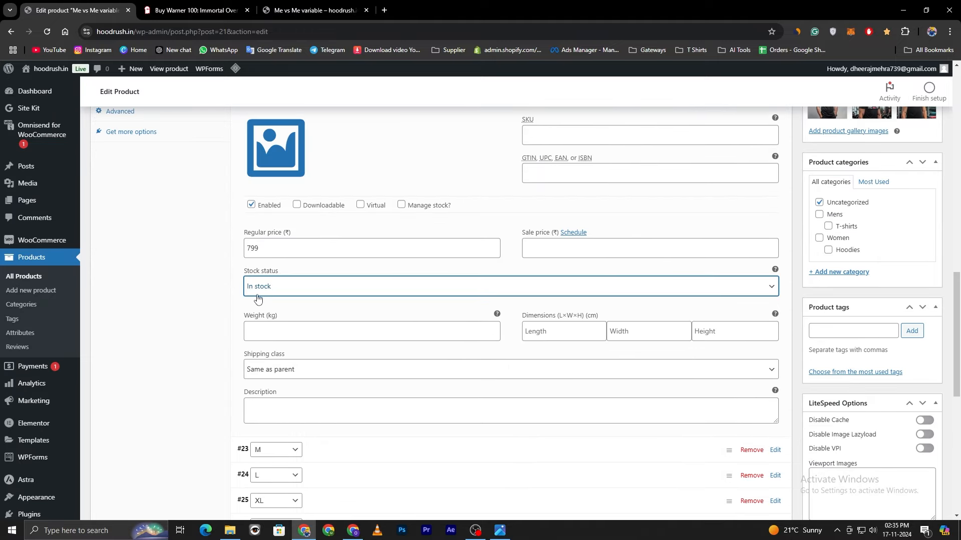
left_click(390, 375)
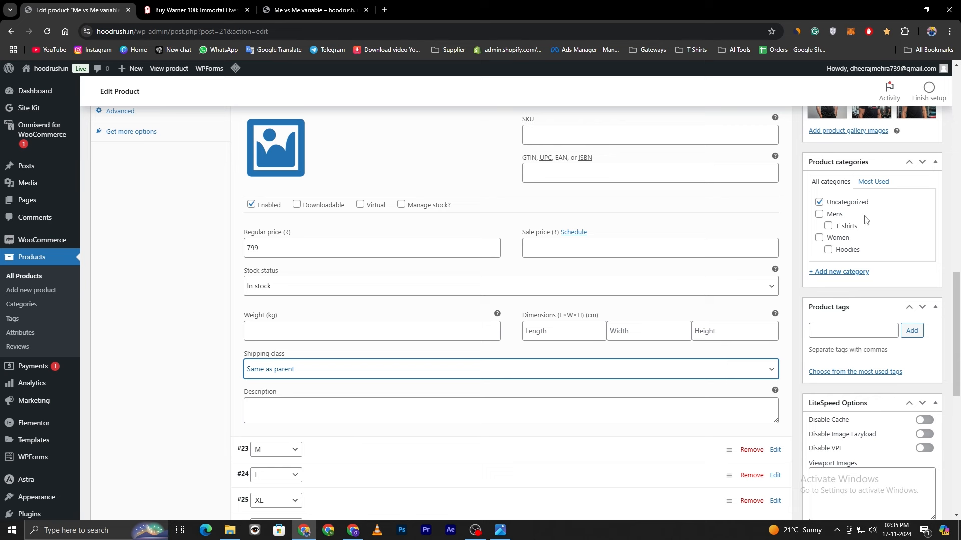
Assign the product to the Mens and T-shirts categories and remove it from Uncategorized.
left_click(819, 215)
left_click(828, 226)
left_click(818, 203)
scroll(922, 326, "up", 2)
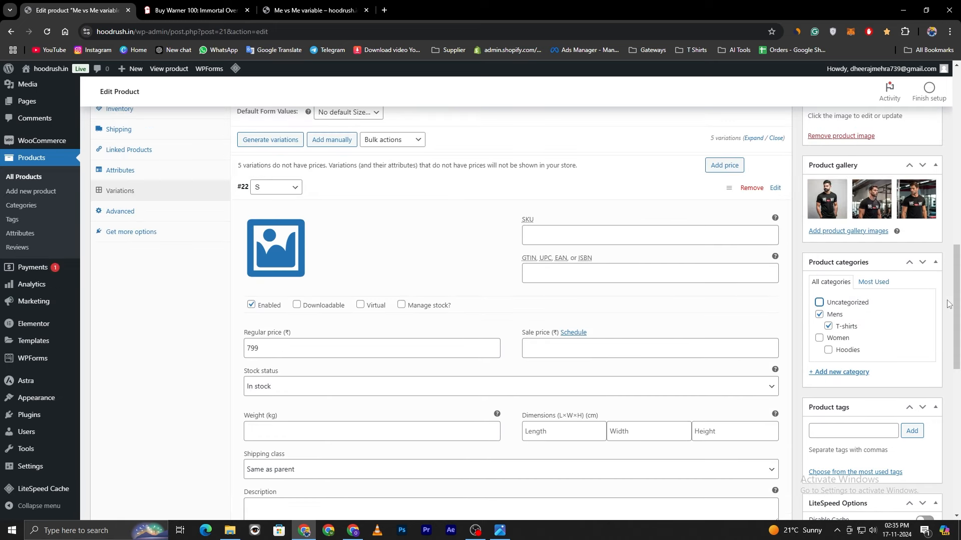
scroll(947, 304, "up", 2)
scroll(941, 315, "down", 4)
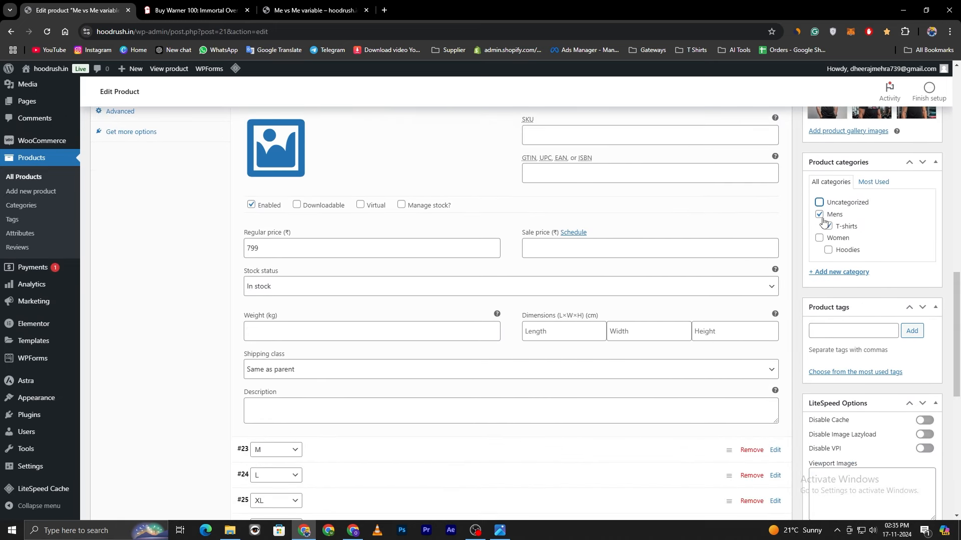
scroll(176, 340, "down", 2)
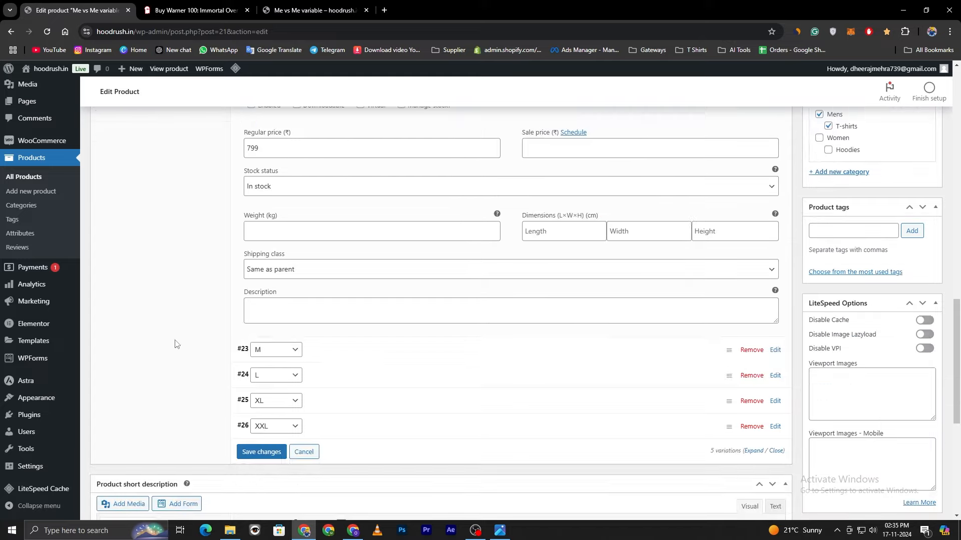
scroll(176, 343, "up", 4)
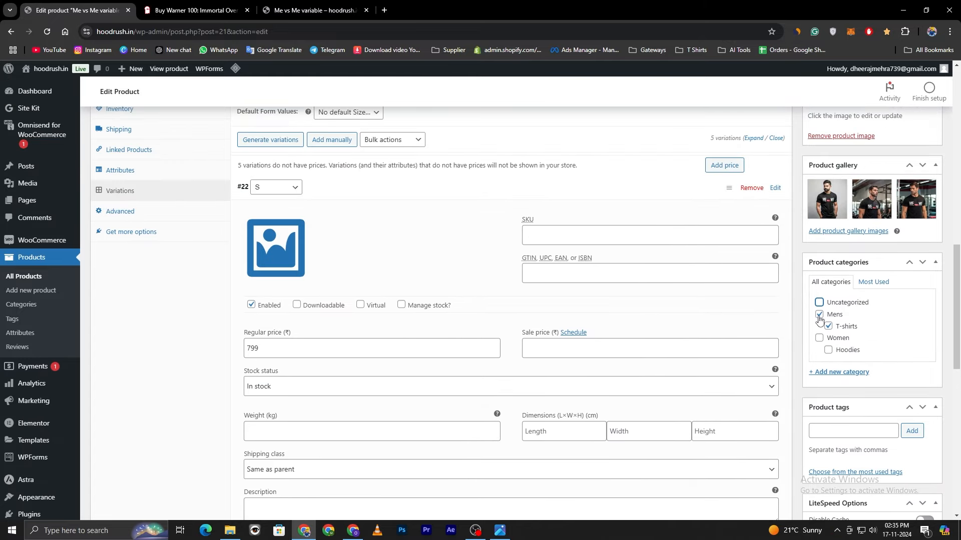
scroll(203, 285, "down", 1)
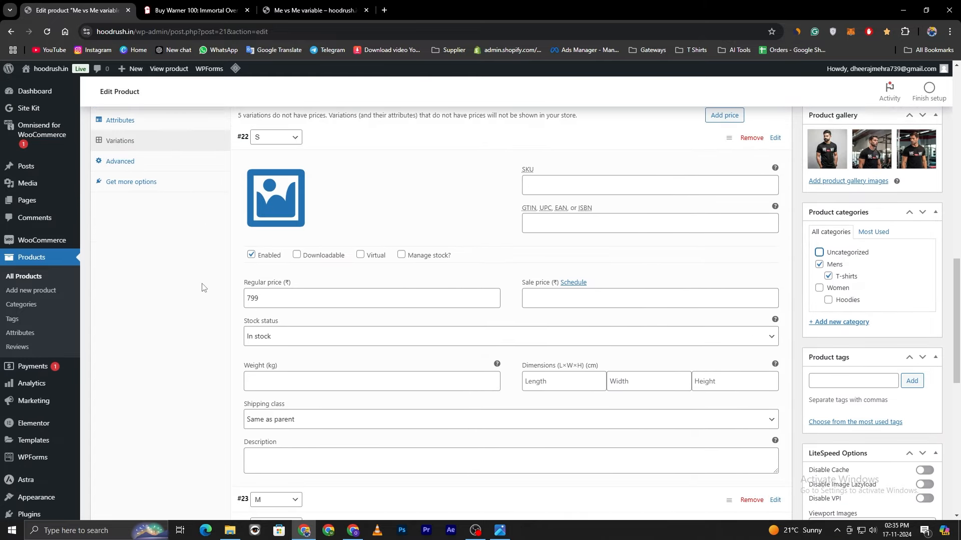
Set the M variation's regular price to 799 rupees.
scroll(206, 288, "down", 2)
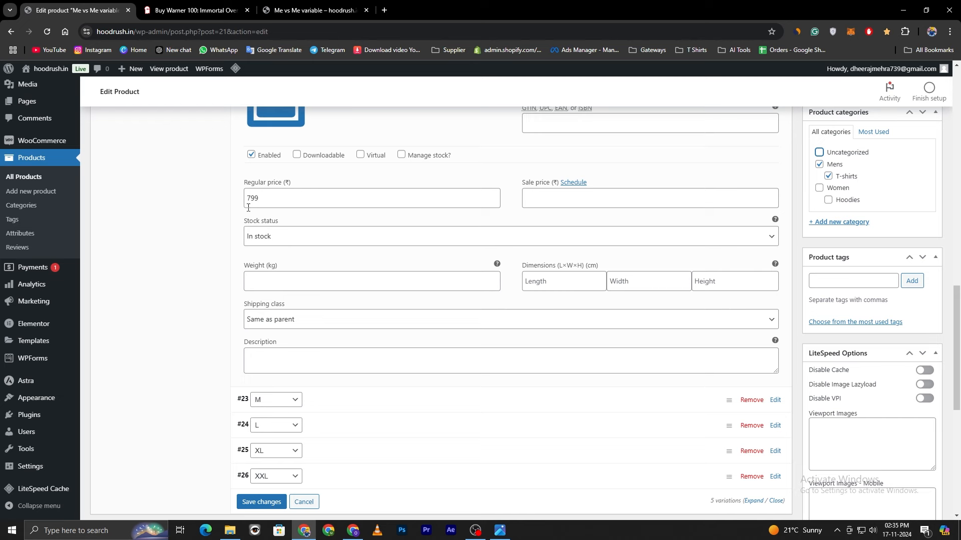
left_click(401, 398)
scroll(179, 330, "down", 3)
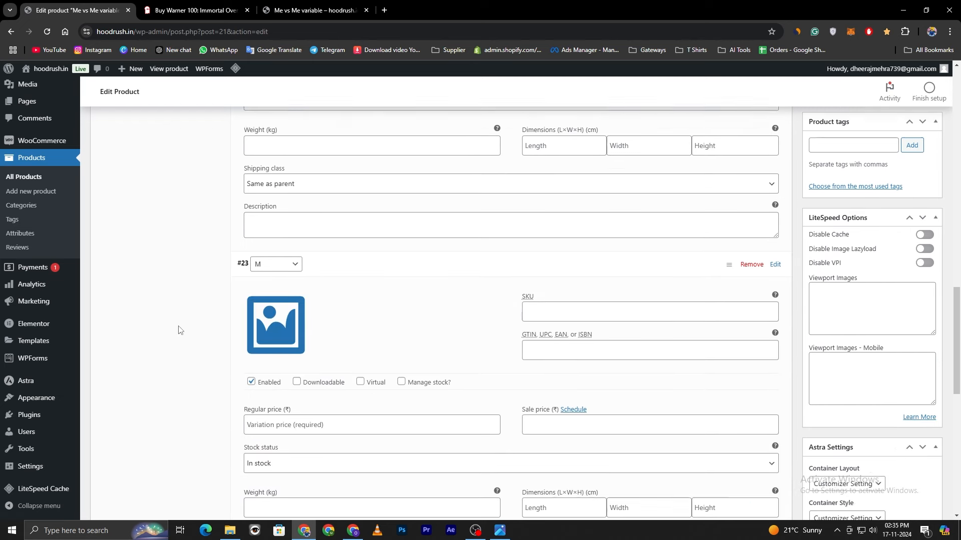
scroll(179, 329, "down", 1)
left_click(279, 353)
type("799")
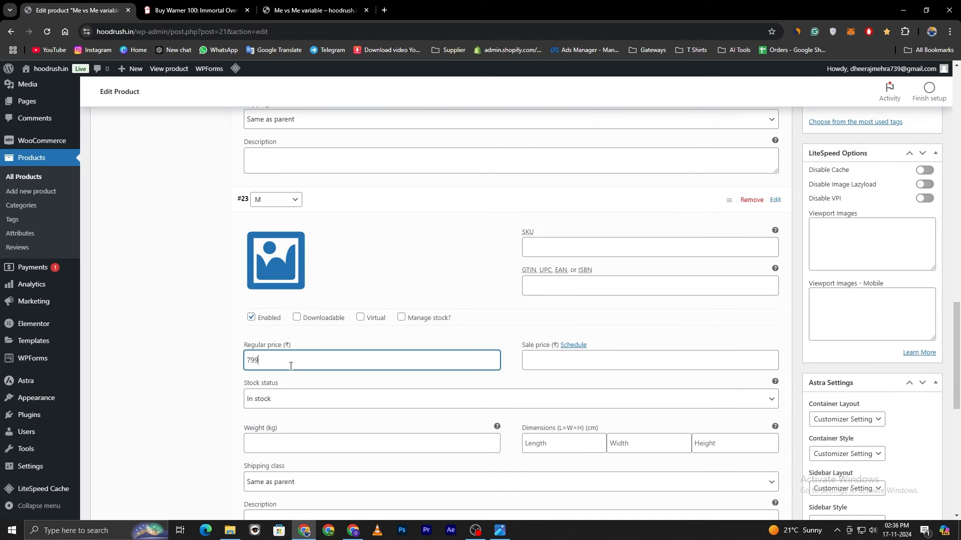
Set the L variation's regular price to 799 rupees.
scroll(290, 366, "down", 5)
left_click(295, 469)
type("7")
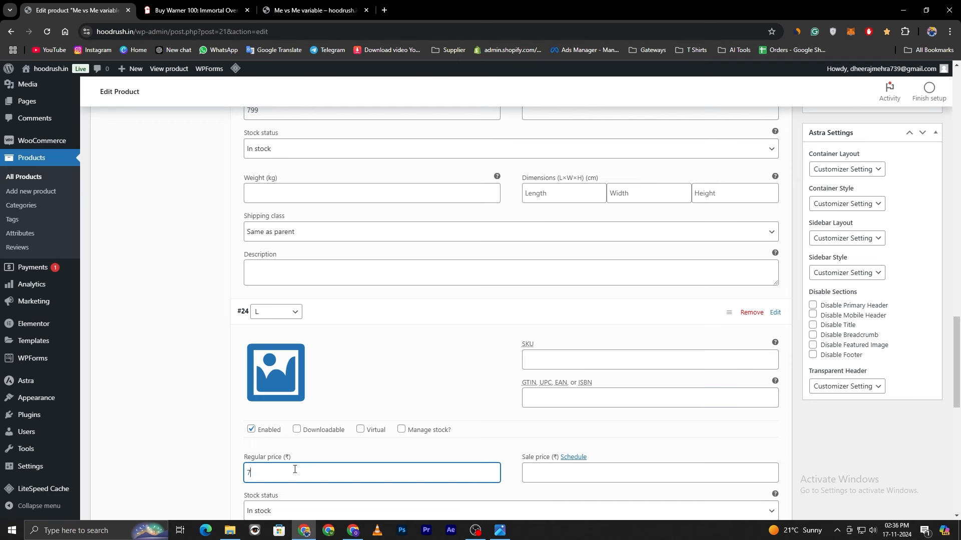
type("99")
scroll(358, 408, "down", 8)
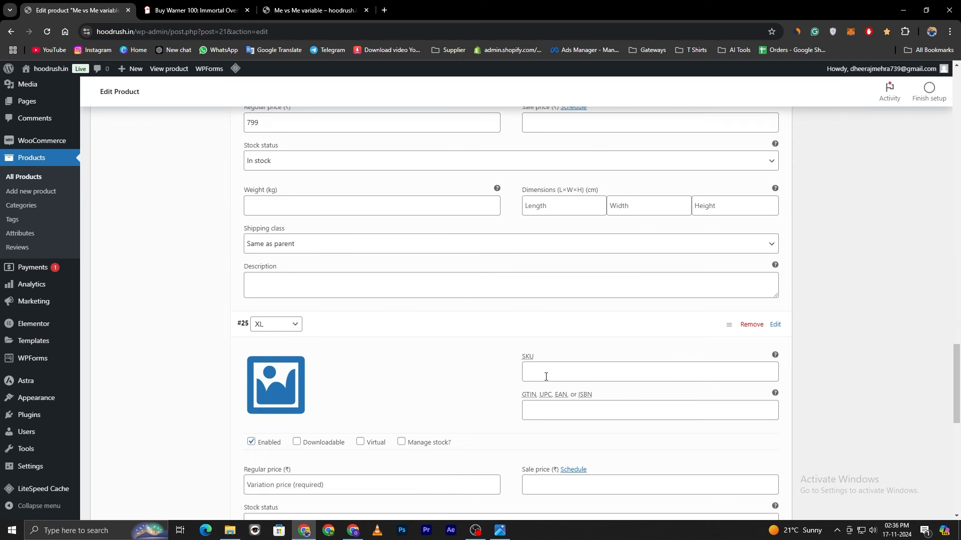
Set the XL variation's regular price to 799 rupees.
left_click(481, 436)
type("799")
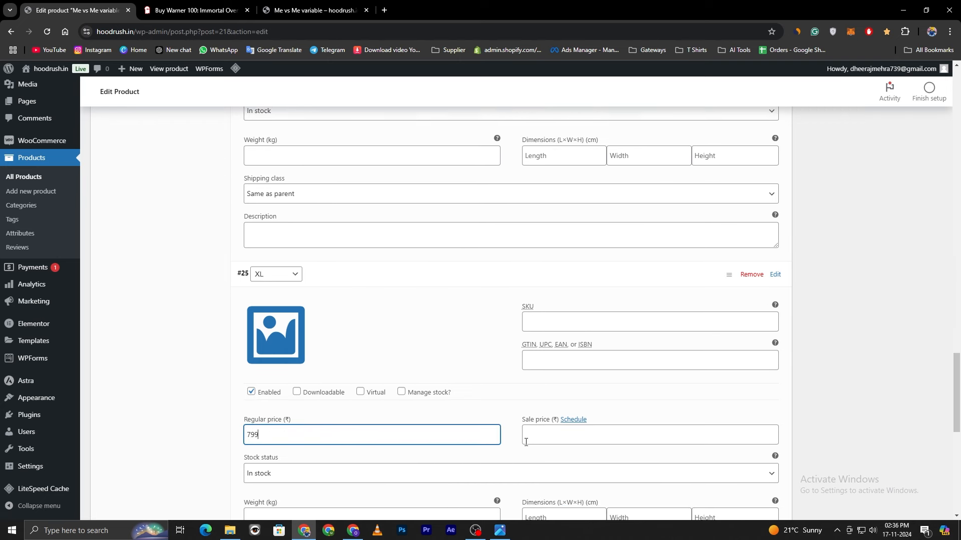
left_click(106, 340)
Set the XXL variation's regular price to 899 rupees and save the variation changes.
scroll(225, 336, "down", 7)
left_click(383, 292)
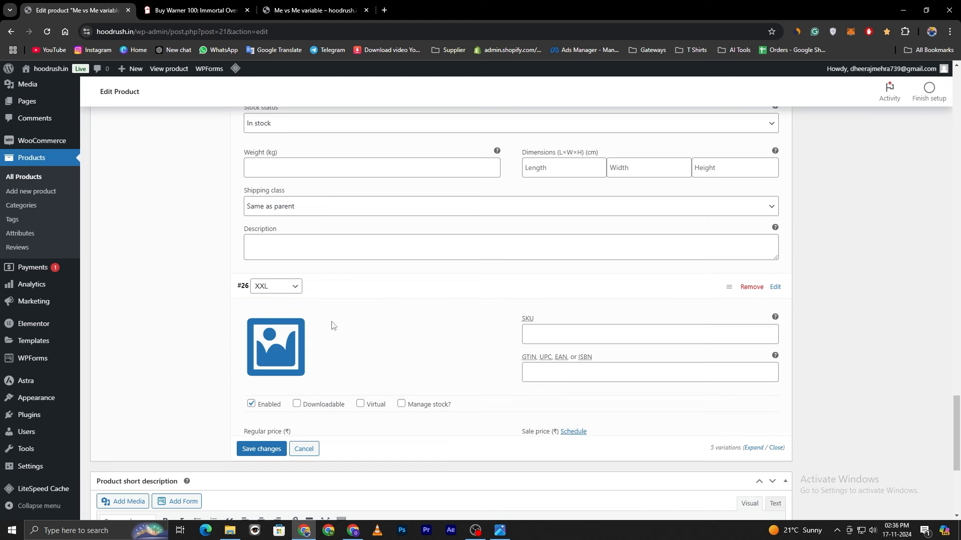
left_click(275, 443)
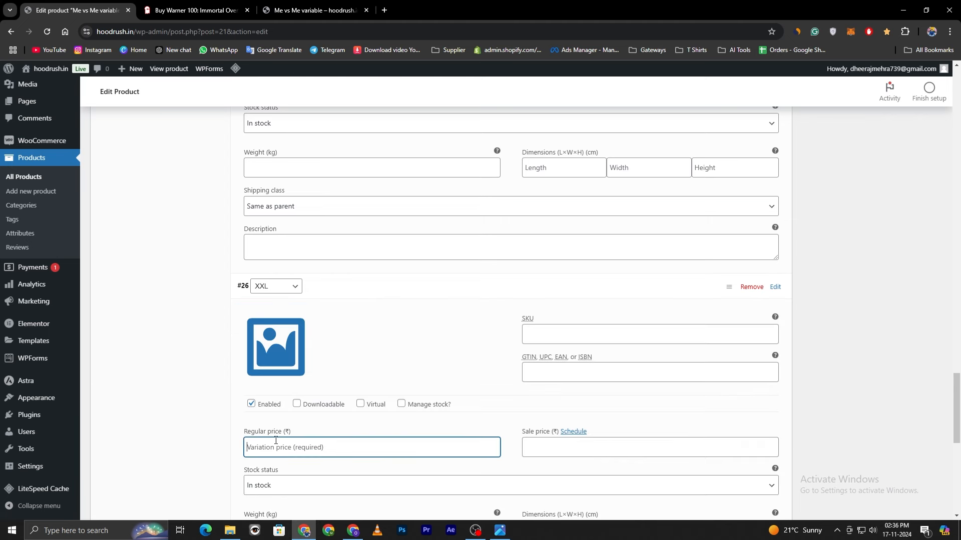
type("899")
left_click(214, 358)
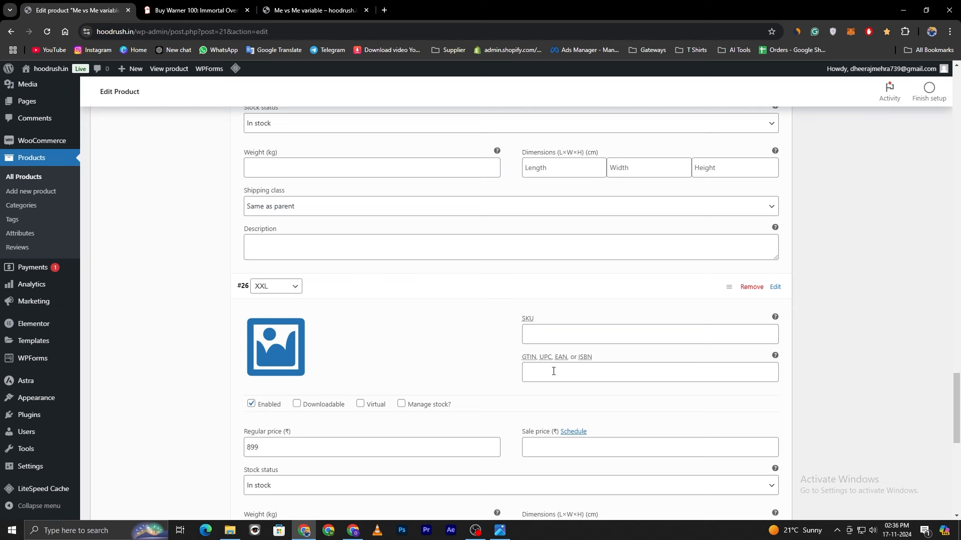
scroll(345, 389, "down", 7)
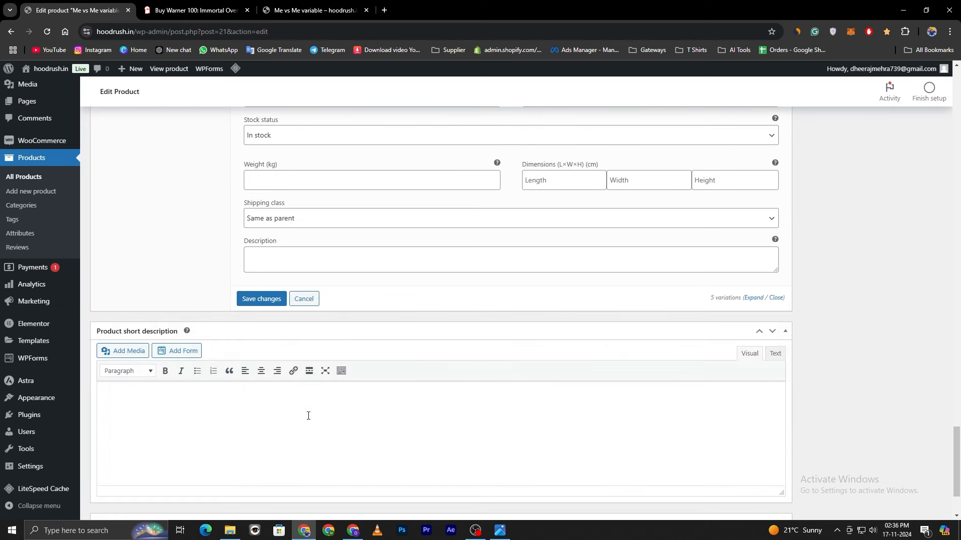
left_click(261, 299)
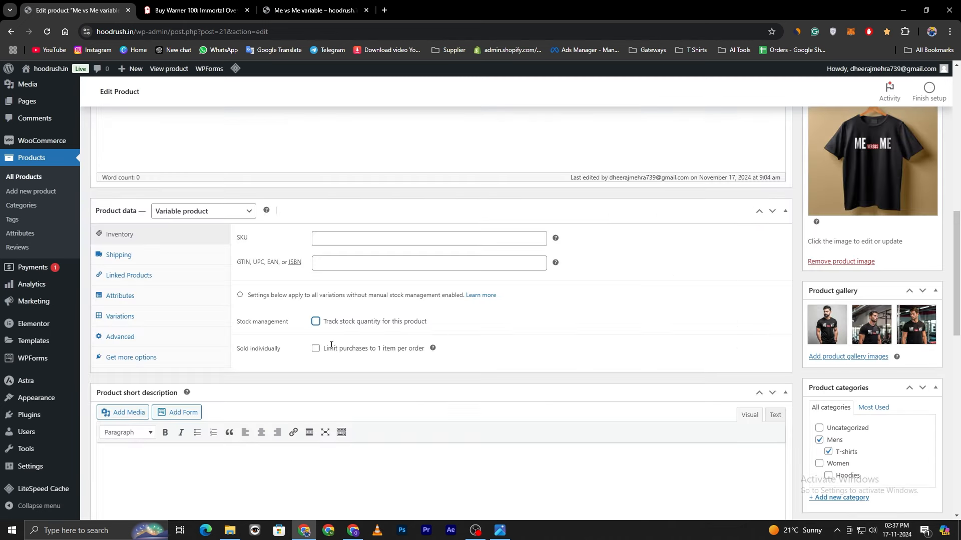
Enable stock tracking for the variable product with a quantity of 5 and update the published product.
left_click(316, 321)
key("Tab")
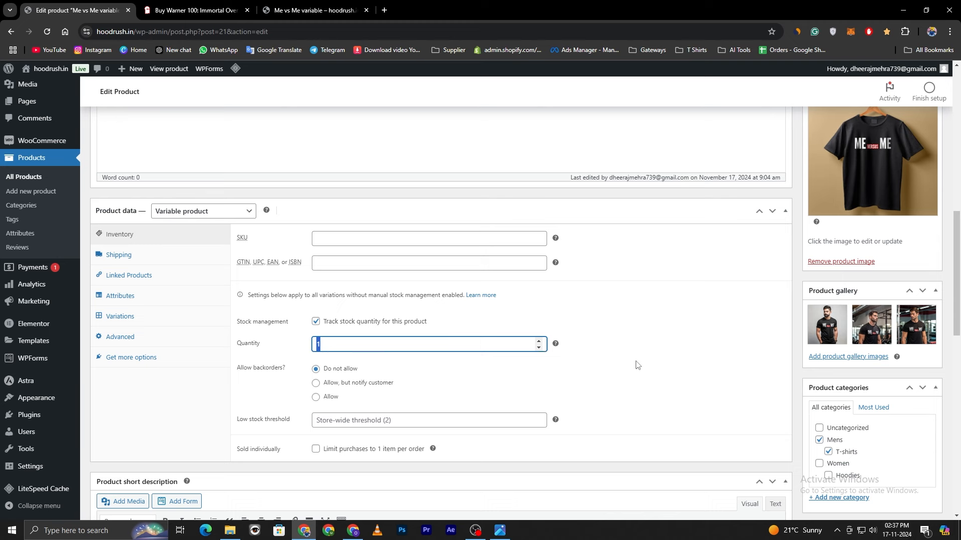
type("5")
left_click(636, 365)
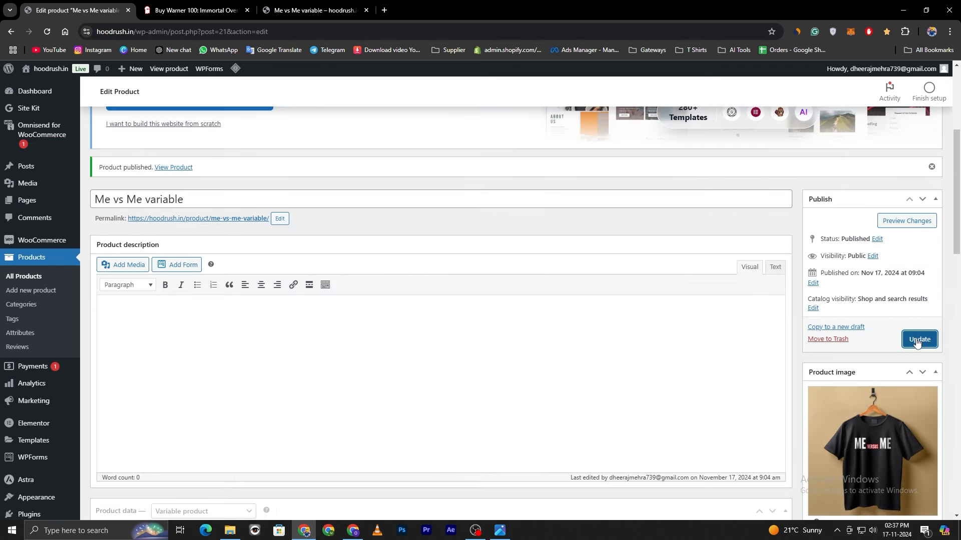
left_click(918, 343)
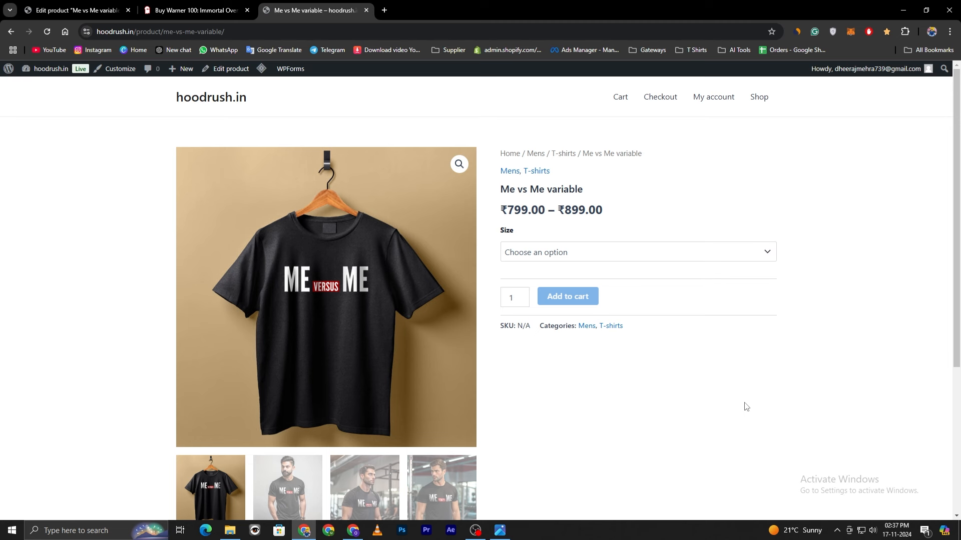
Open the size choices on the variable T-shirt's store page.
left_click(767, 255)
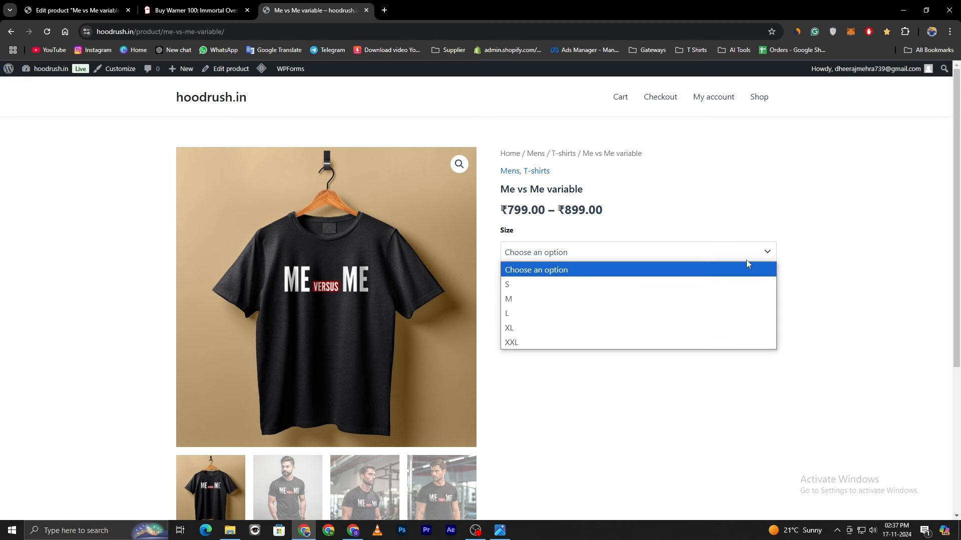